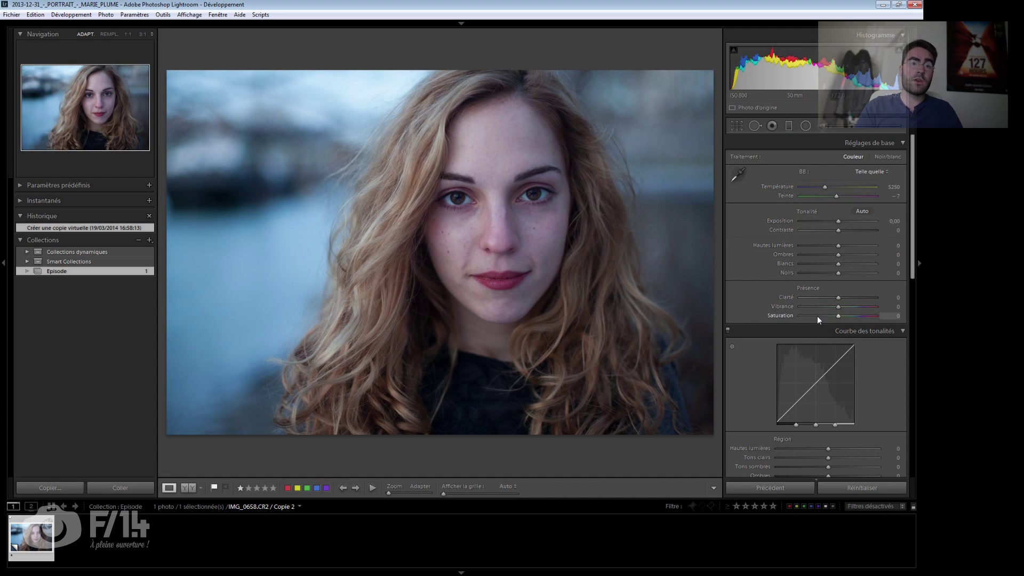
Step: Set the portrait's basic adjustments to saturation -100, exposure +1.05 and contrast +54
drag(817, 315, 802, 313)
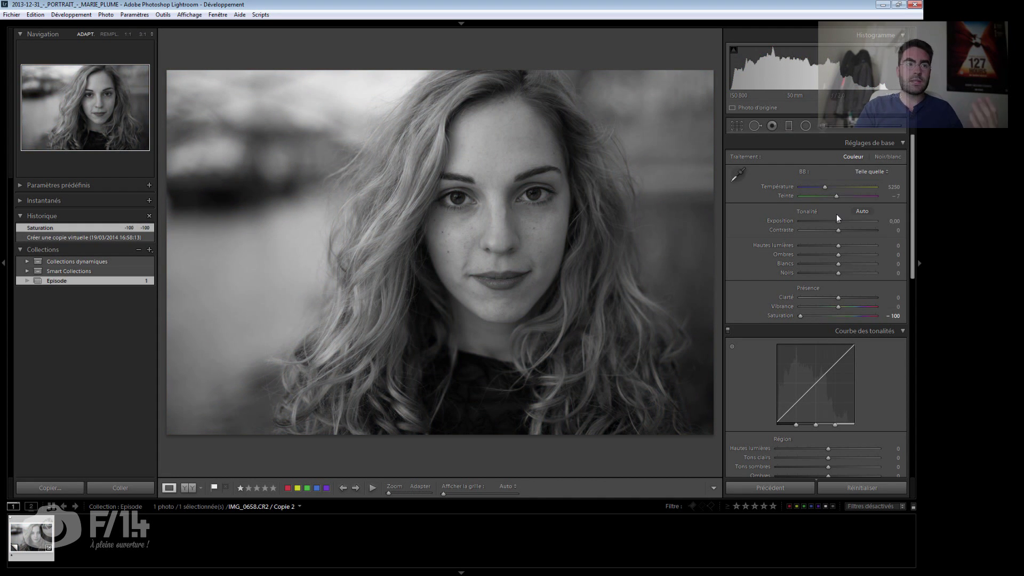
drag(843, 221, 846, 226)
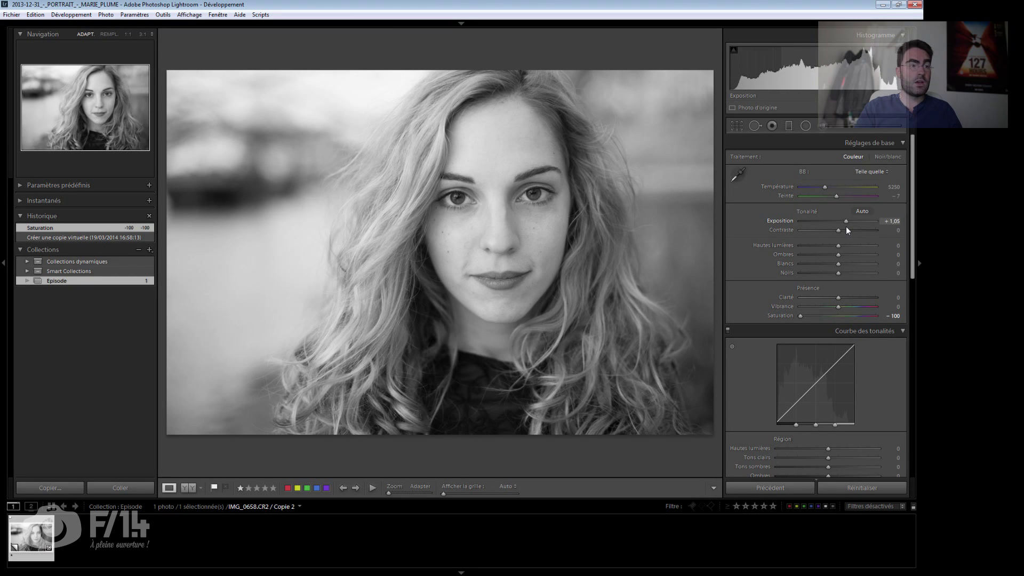
click(853, 230)
drag(853, 230, 859, 230)
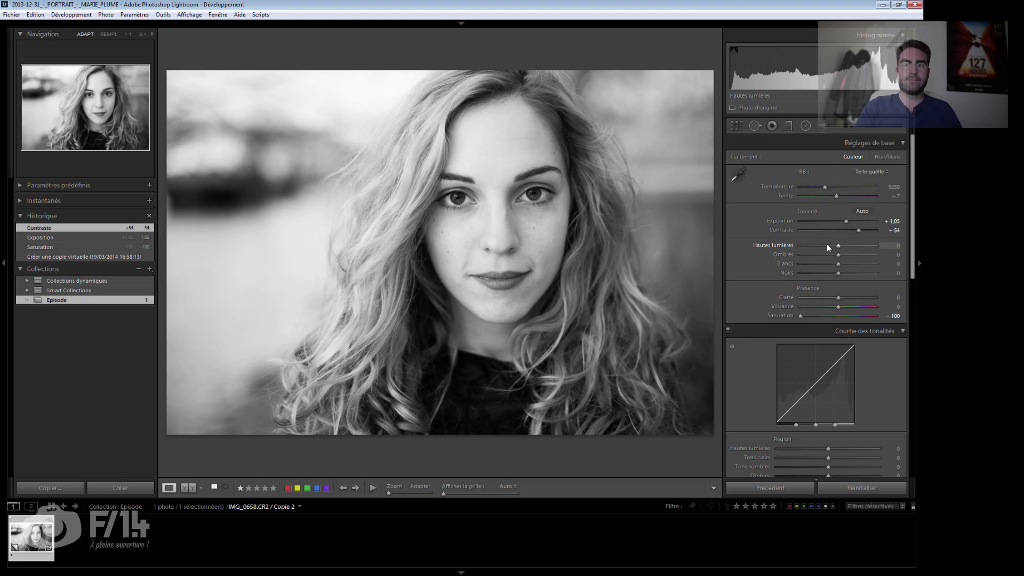
Step: Set highlights to -76, shadows to +44, whites to -30, blacks to +11 and clarity to +6
mouse_move(827, 244)
mouse_down()
mouse_move(808, 242)
mouse_move(854, 256)
mouse_move(826, 264)
mouse_move(844, 274)
mouse_move(829, 265)
mouse_up()
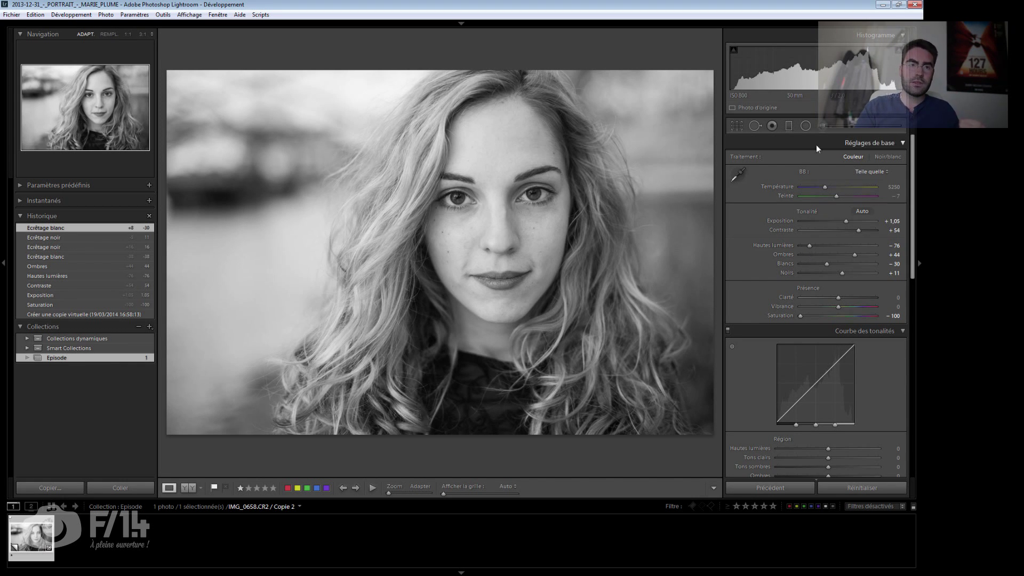
drag(839, 297, 840, 298)
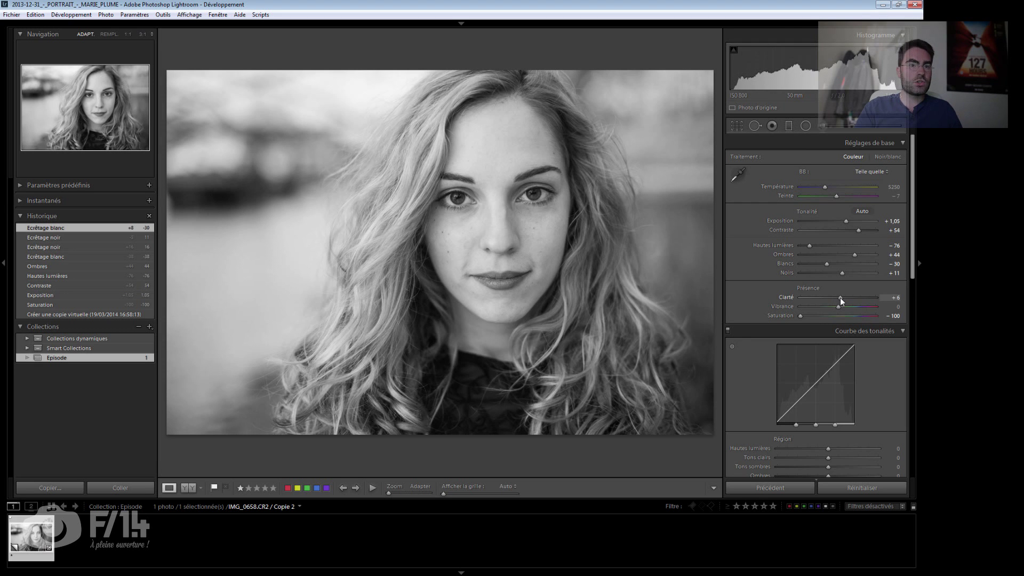
Step: Add contrast through the tone curve with the lights at +18 and the darks at -21
scroll(888, 376, down, 5)
mouse_move(827, 336)
mouse_down()
mouse_move(813, 334)
mouse_move(838, 326)
mouse_up()
click(818, 336)
scroll(852, 295, up, 3)
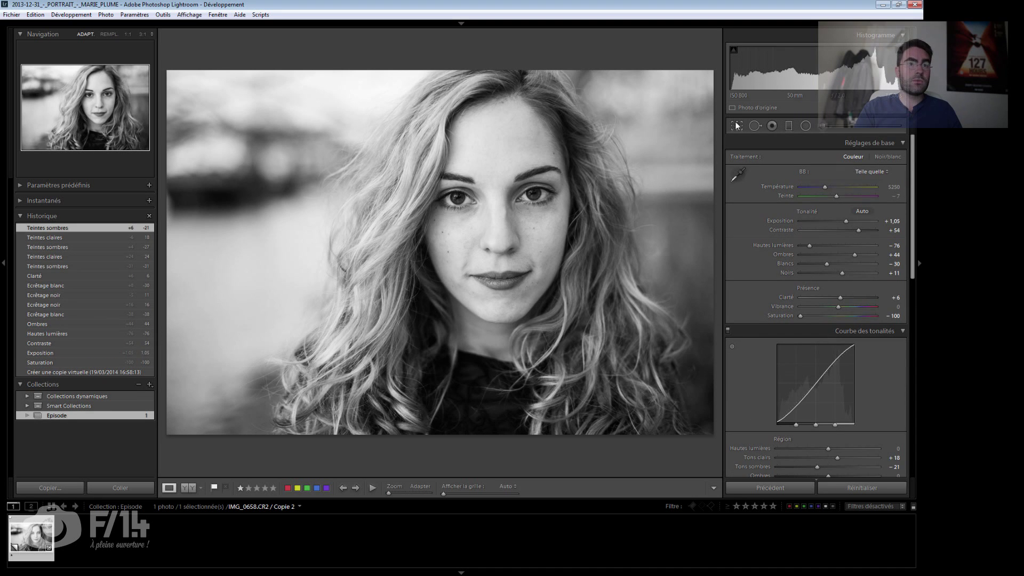
Step: Readjust the blacks to +41 and the whites to -61, and enable the lens profile correction
drag(842, 273, 815, 261)
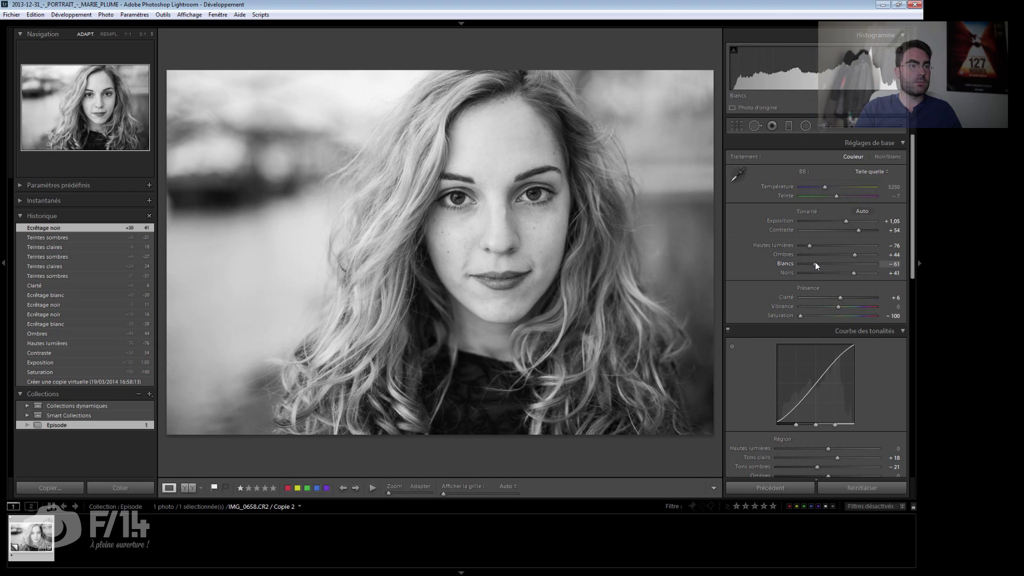
scroll(819, 328, down, 5)
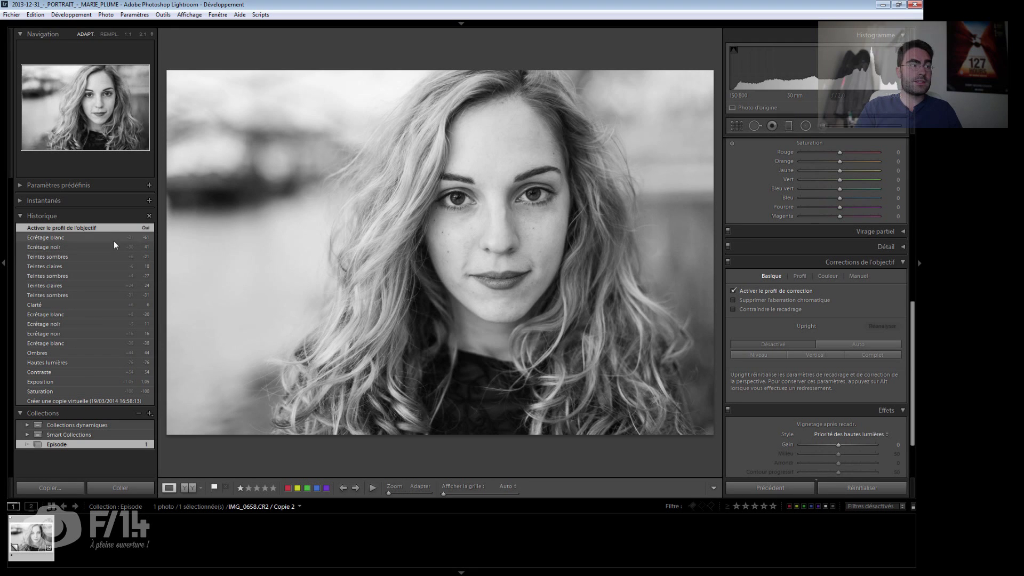
Step: Compare the photo before and after the lens profile correction using the edit history, ending on the corrected version
click(80, 237)
click(99, 230)
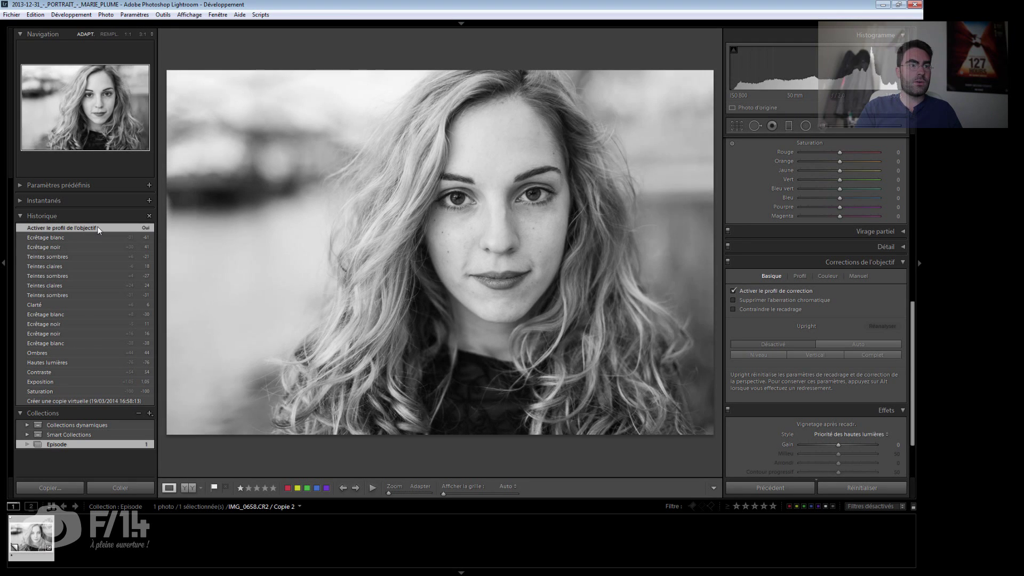
click(97, 240)
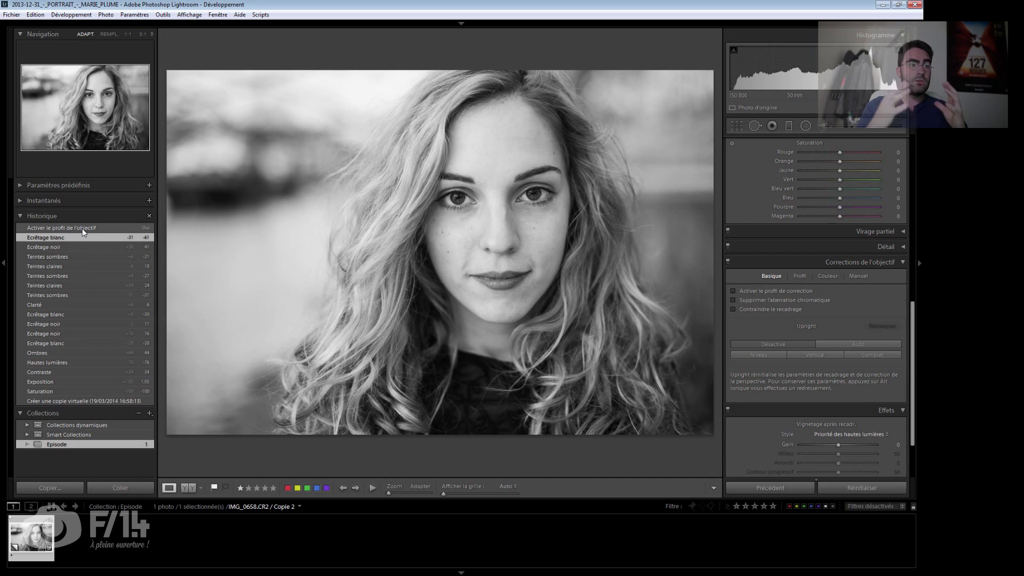
click(97, 228)
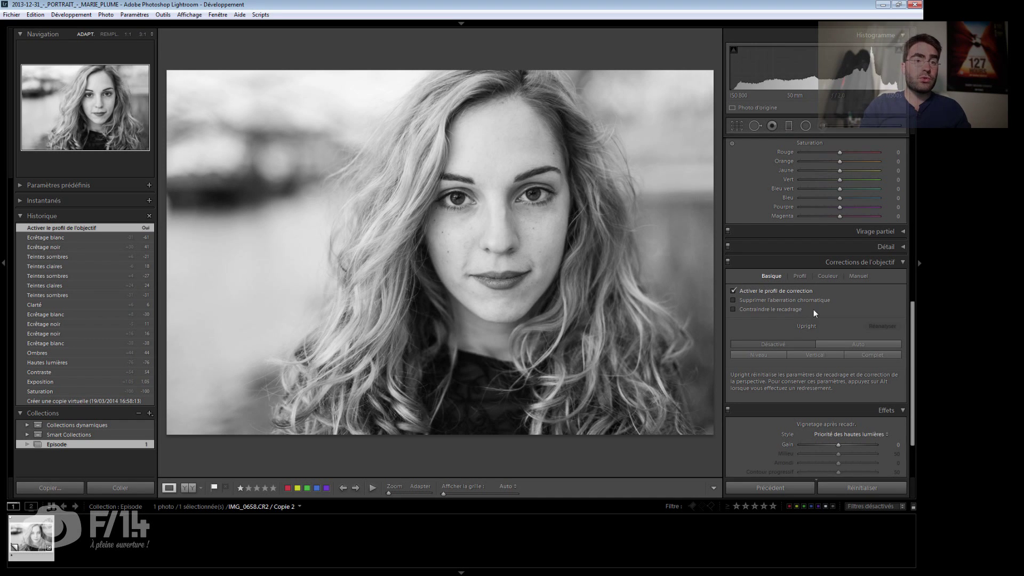
Step: Try a post-crop vignette amount of -12 and a slightly stronger clarity, resetting both
mouse_move(839, 444)
mouse_down()
mouse_move(824, 443)
mouse_move(833, 446)
mouse_up()
double_click(833, 447)
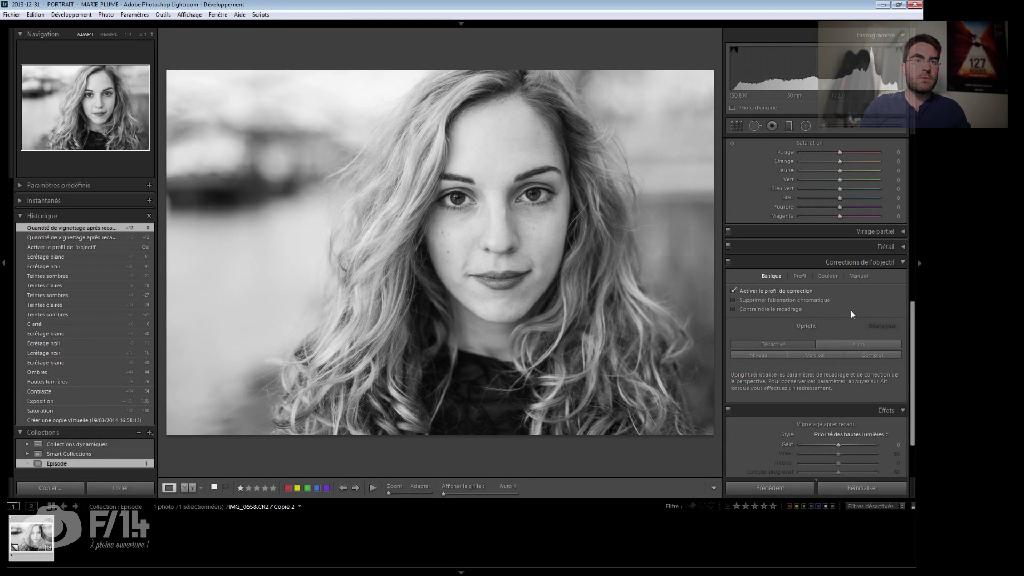
scroll(851, 312, up, 8)
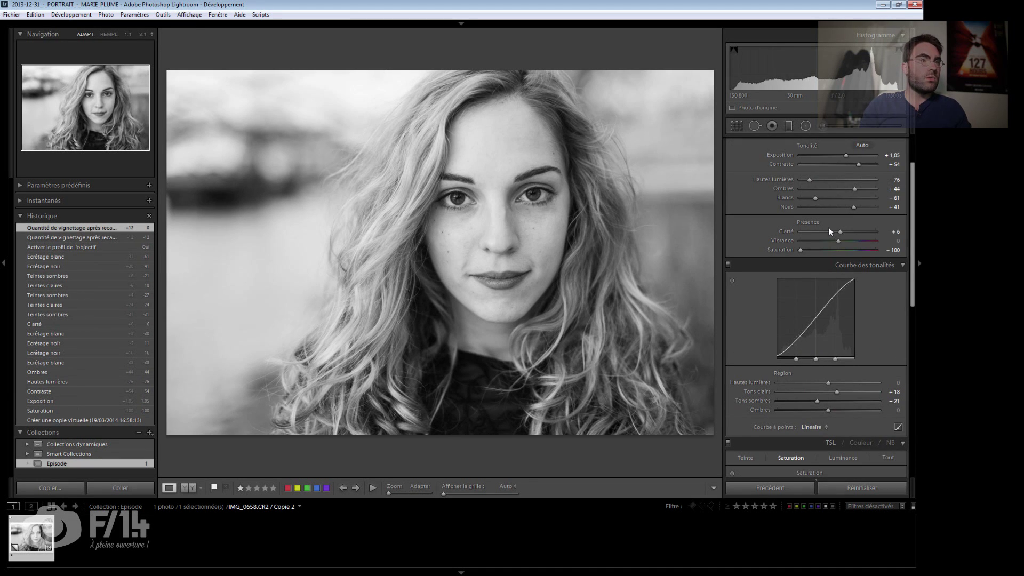
drag(840, 232, 841, 232)
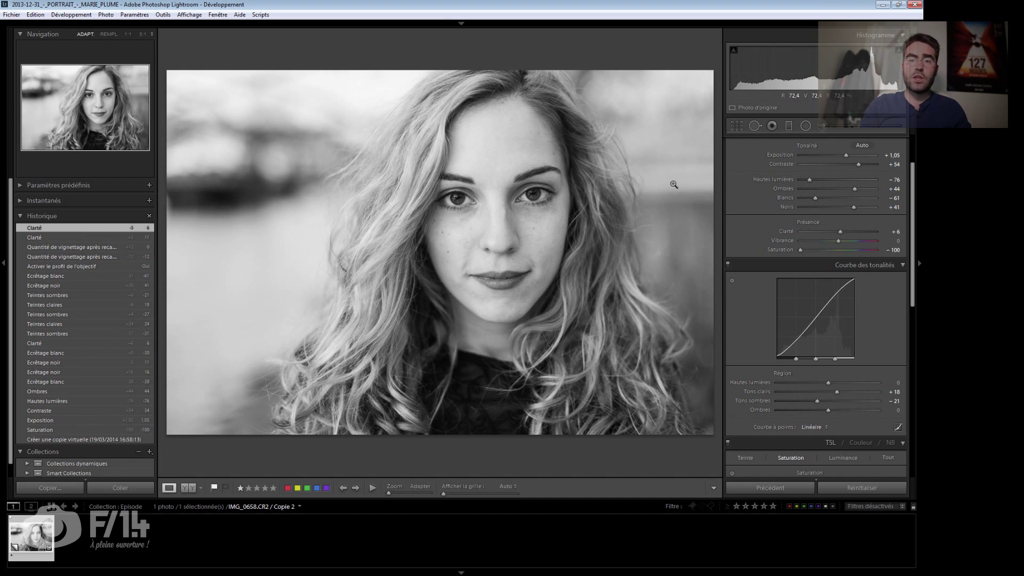
Step: Send the developed portrait to Adobe Photoshop CC for editing
right_click(384, 181)
mouse_move(439, 252)
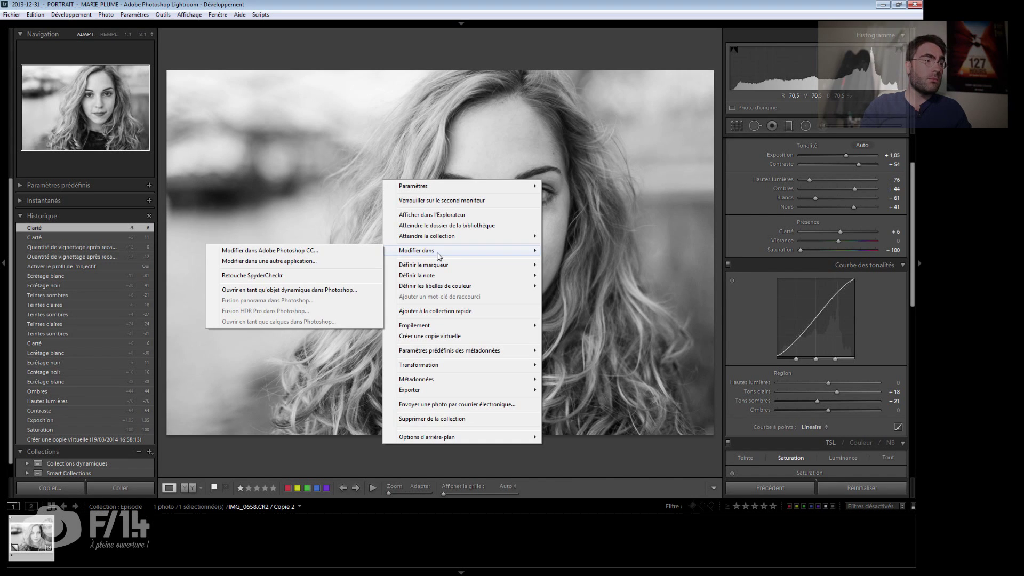
click(315, 254)
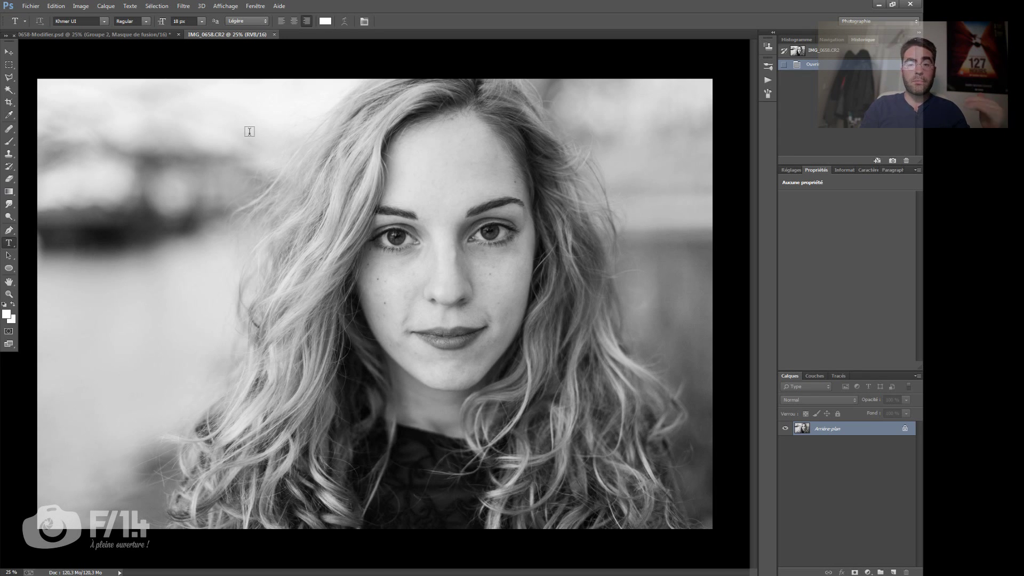
Step: Switch back to Lightroom and review the external editing preferences for file format, colour space, bit depth and resolution
key(alt+Tab)
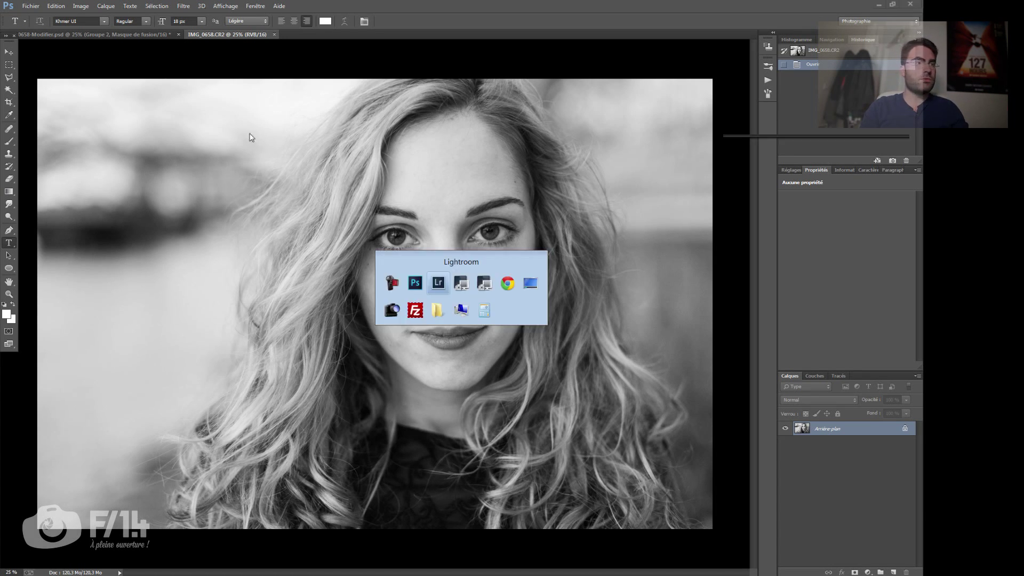
click(36, 15)
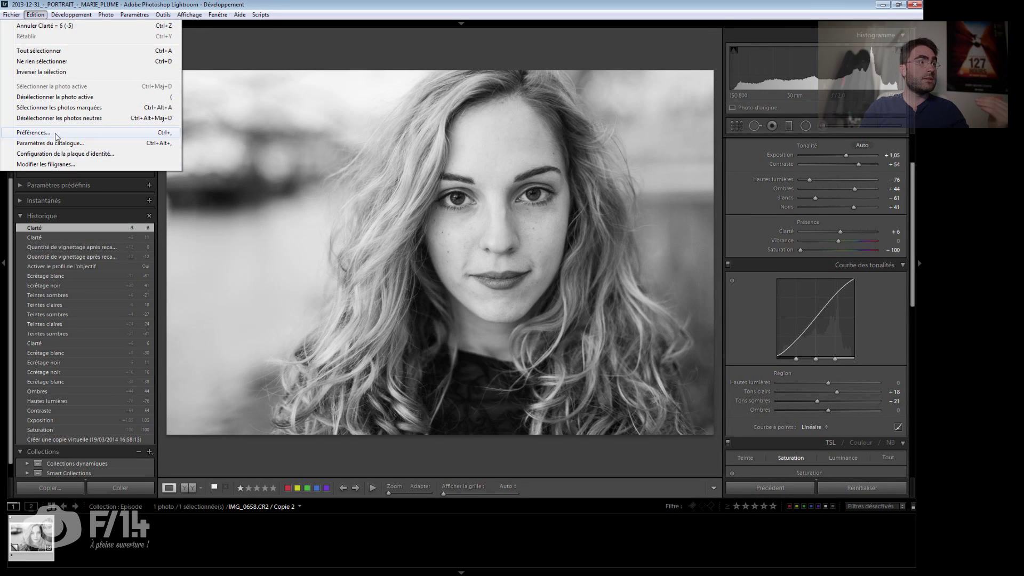
click(56, 133)
click(468, 126)
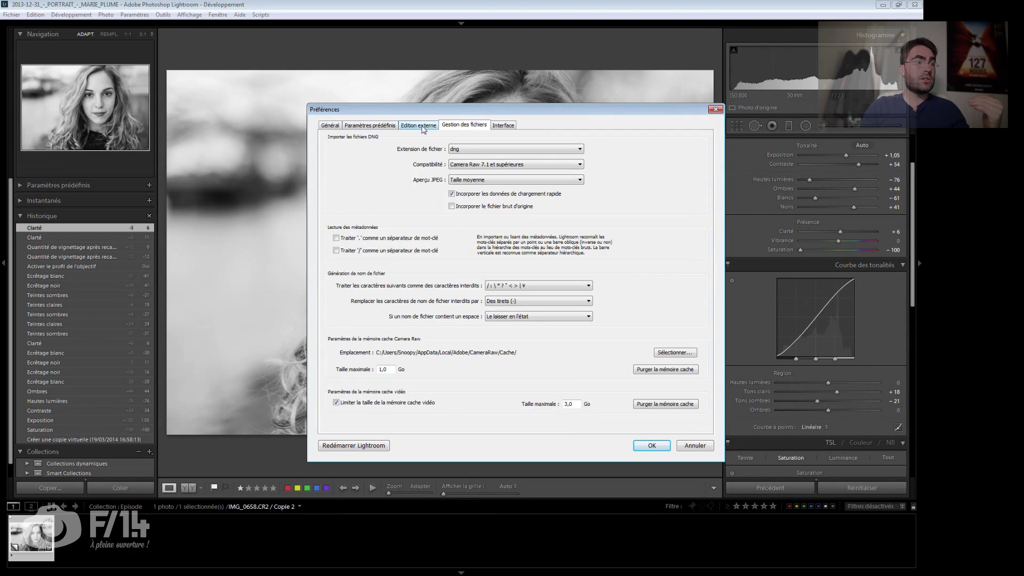
click(419, 126)
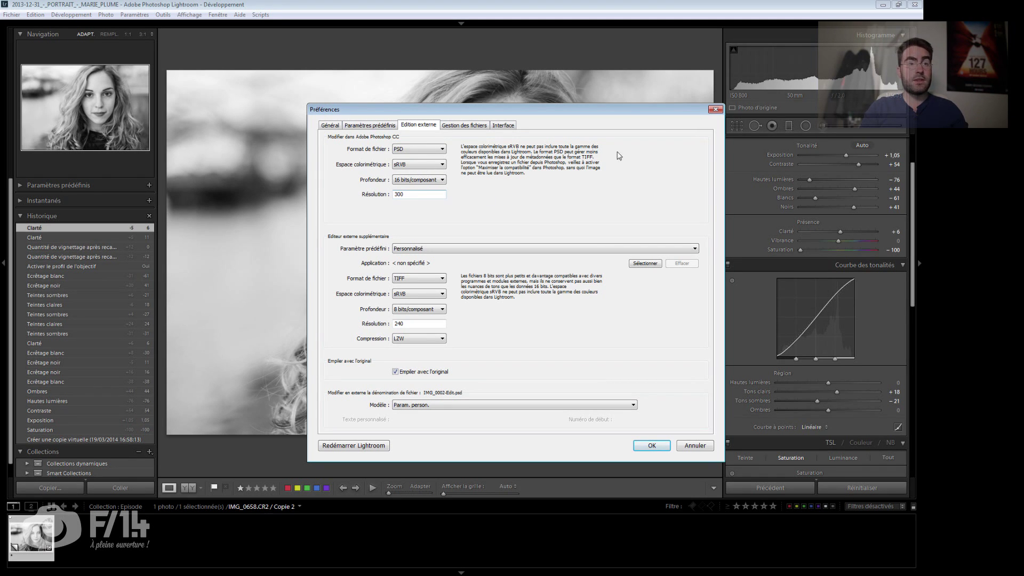
click(715, 110)
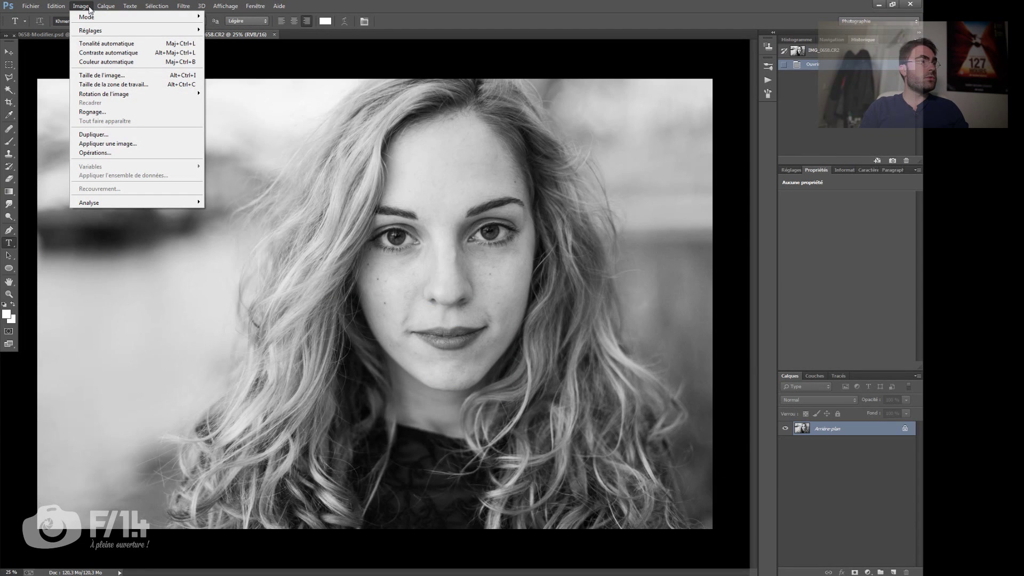
Step: In Photoshop, check the RGB working space in the colour settings
mouse_move(58, 6)
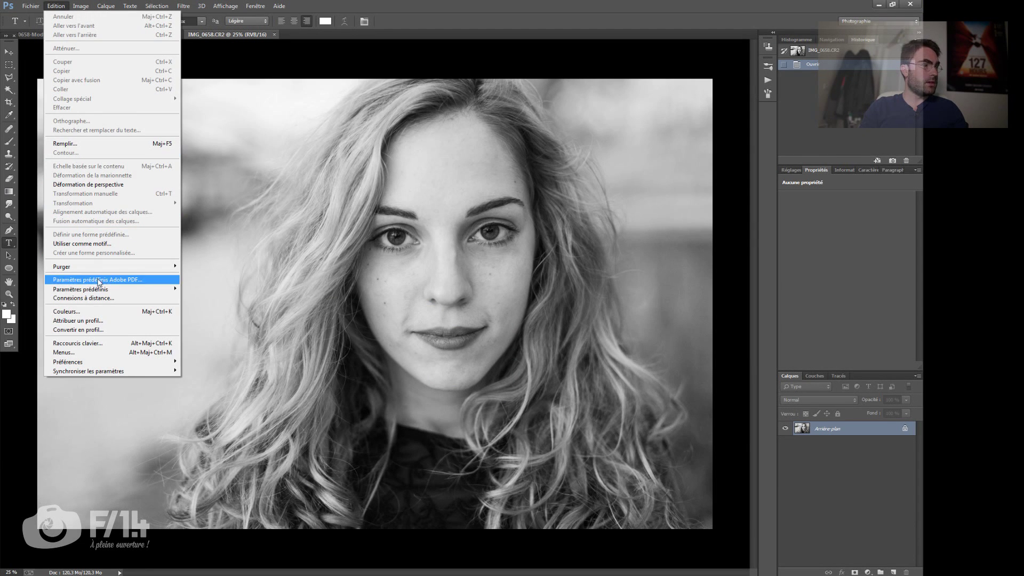
click(99, 312)
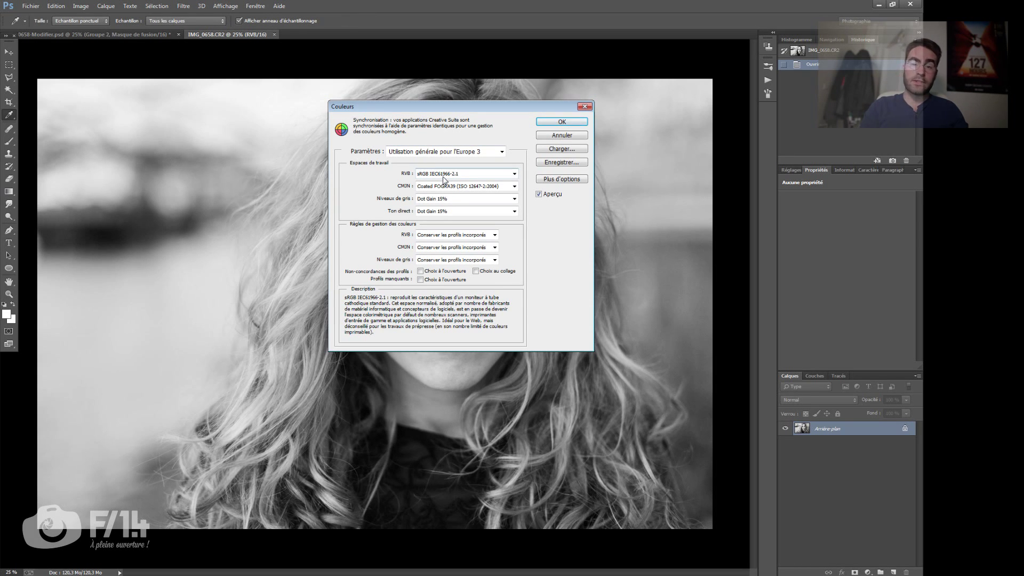
click(562, 121)
key(t)
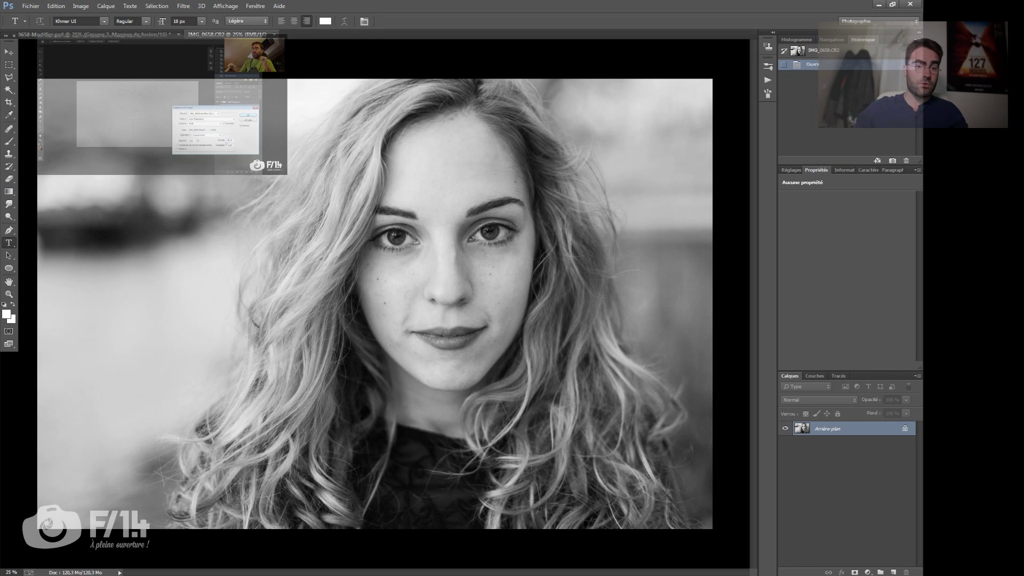
Step: Create a layer group and place two duplicates of the background layer inside it
click(881, 572)
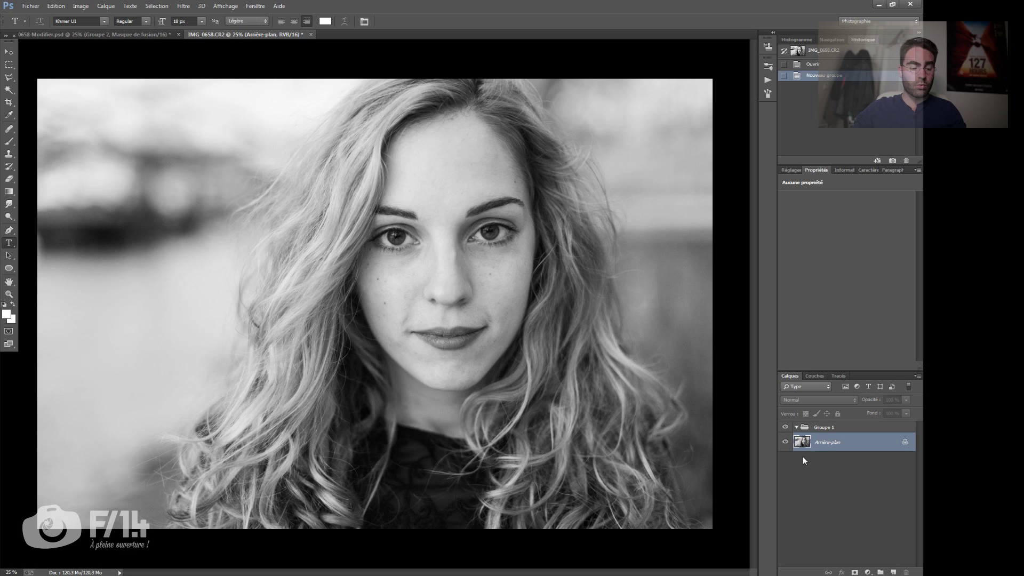
key(ctrl+j)
key(ctrl+j)
drag(822, 447, 824, 458)
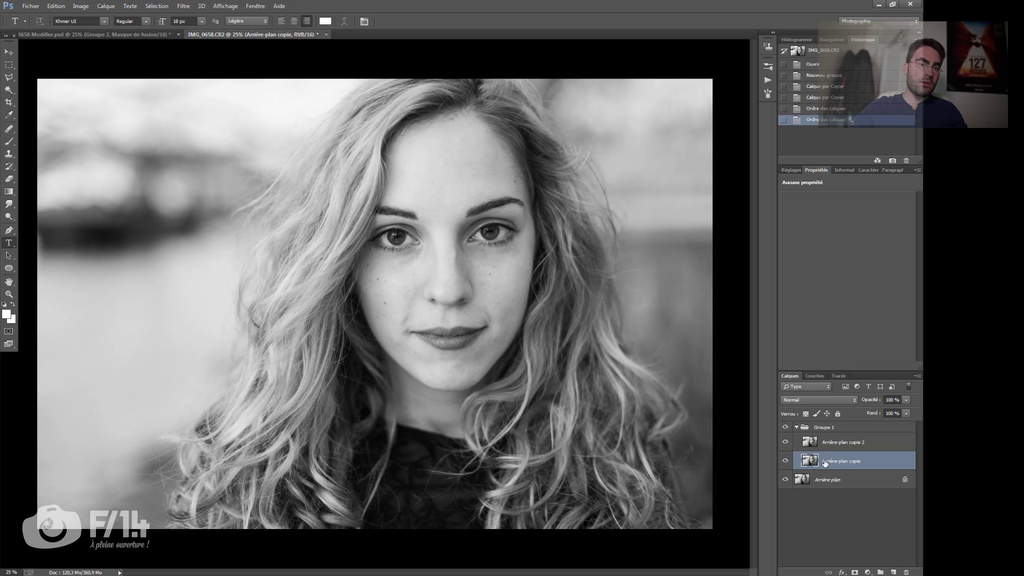
Step: Rename the lower background copy COULEUR and the upper copy TEXTURE
double_click(831, 461)
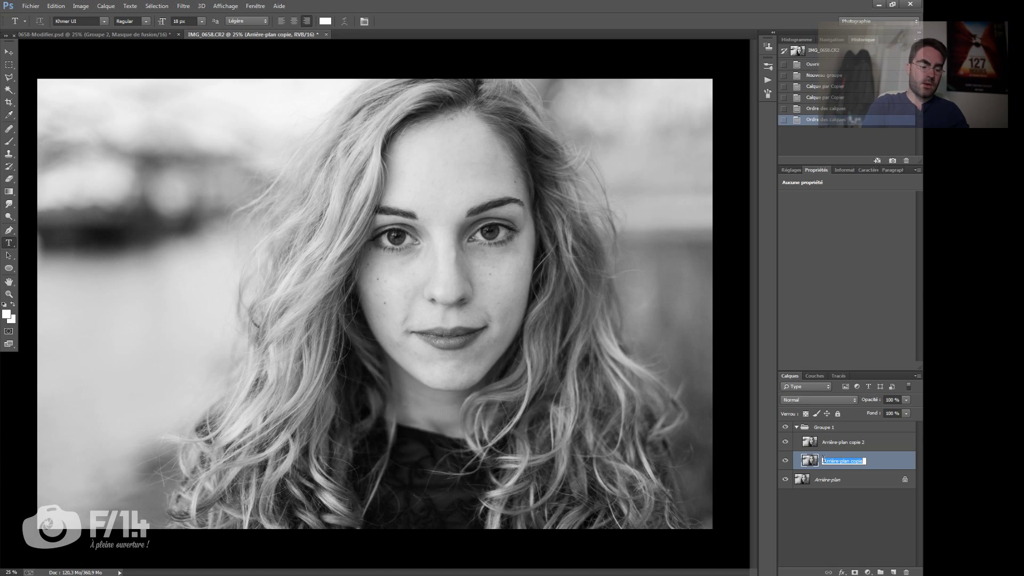
text(coULEUR)
key(Return)
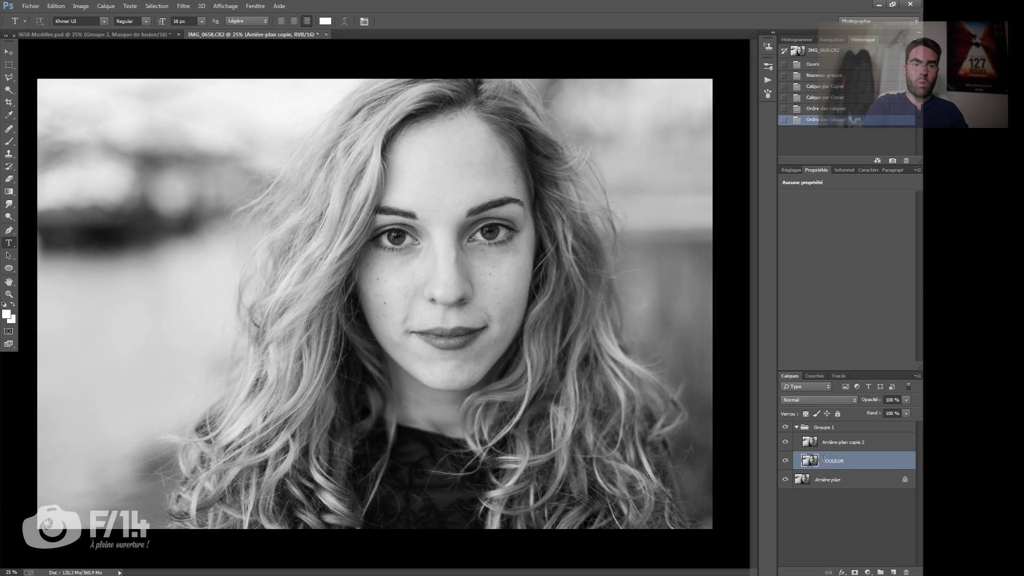
double_click(838, 442)
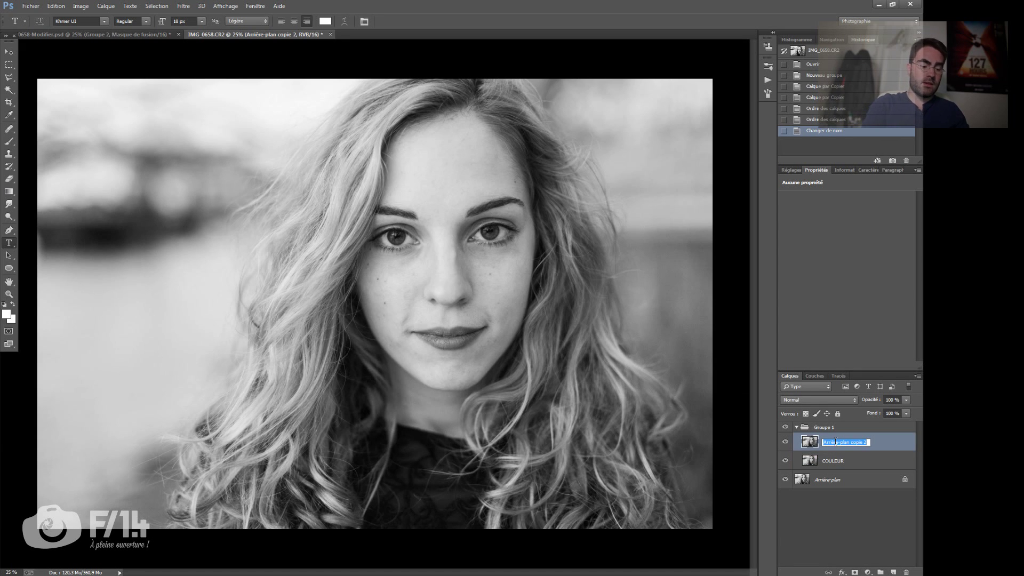
text(T)
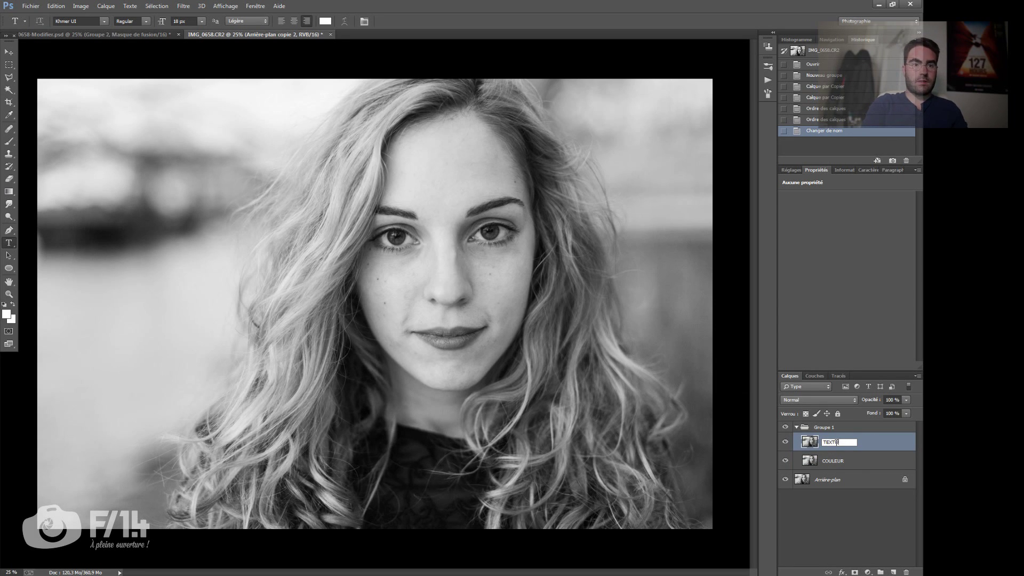
text(EXTURE)
key(Return)
click(850, 461)
click(854, 442)
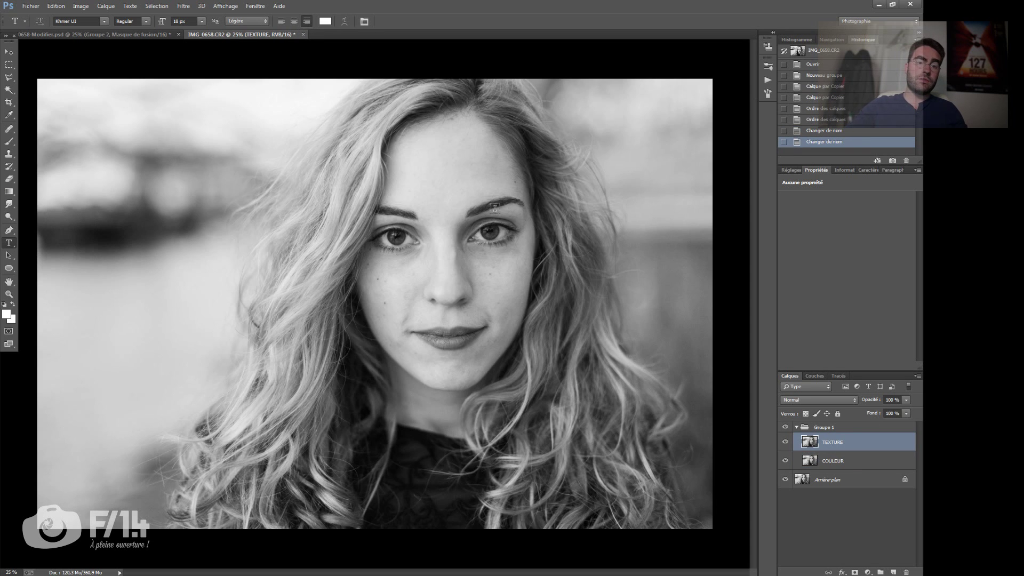
Step: Hide the TEXTURE layer and apply a Gaussian Blur with a 21-pixel radius to the COULEUR layer
click(875, 459)
click(787, 443)
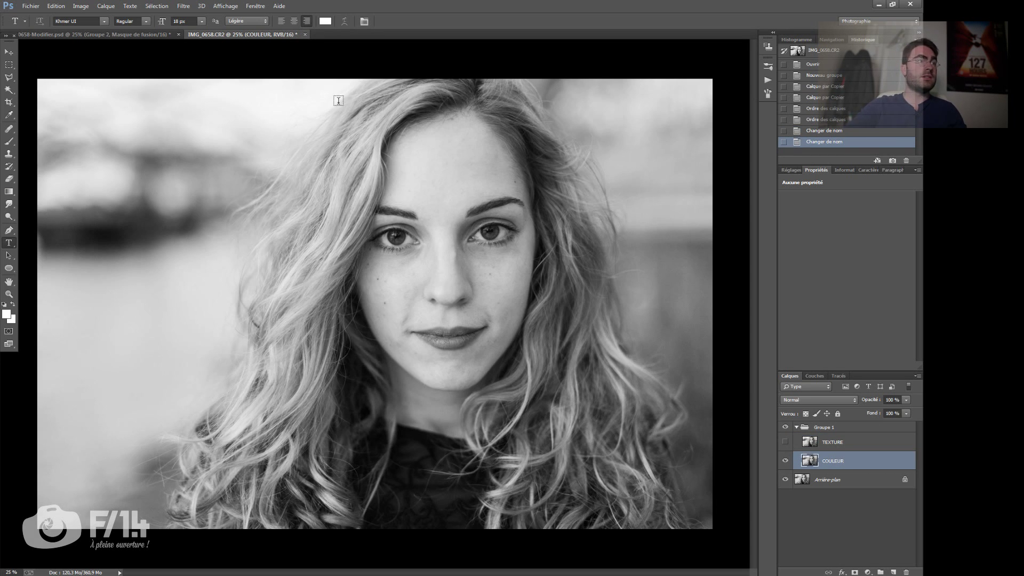
click(185, 7)
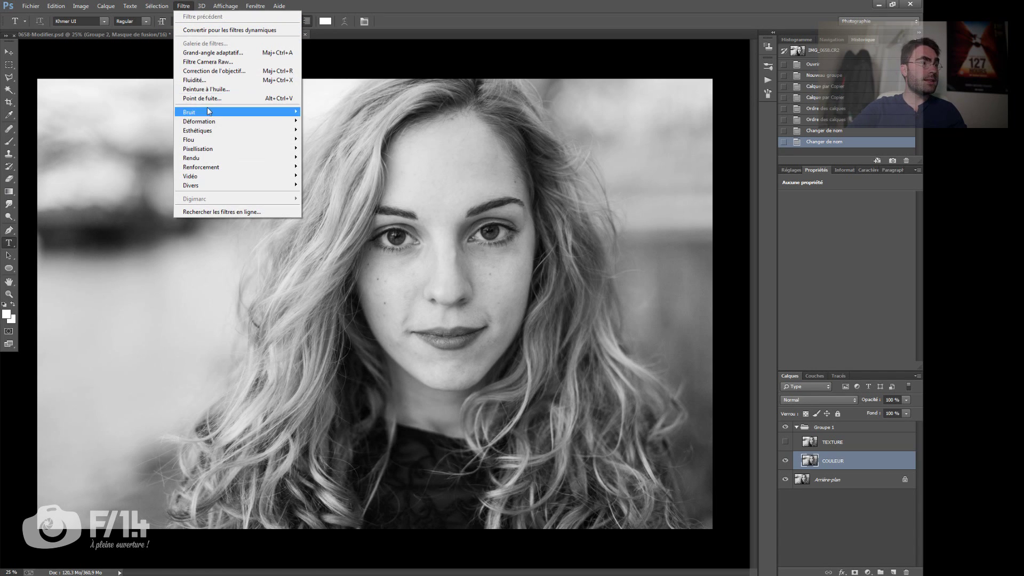
mouse_move(214, 141)
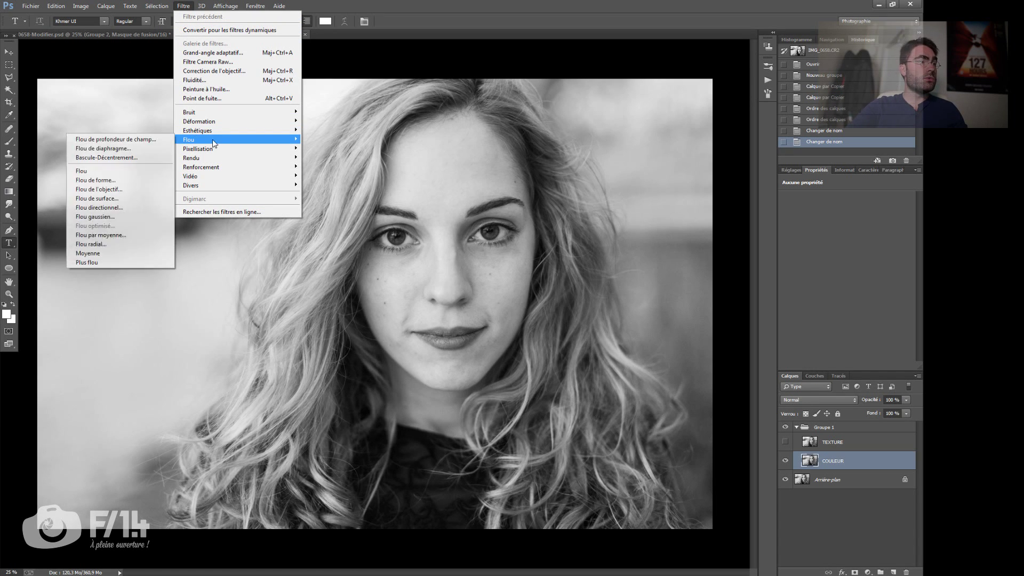
click(119, 217)
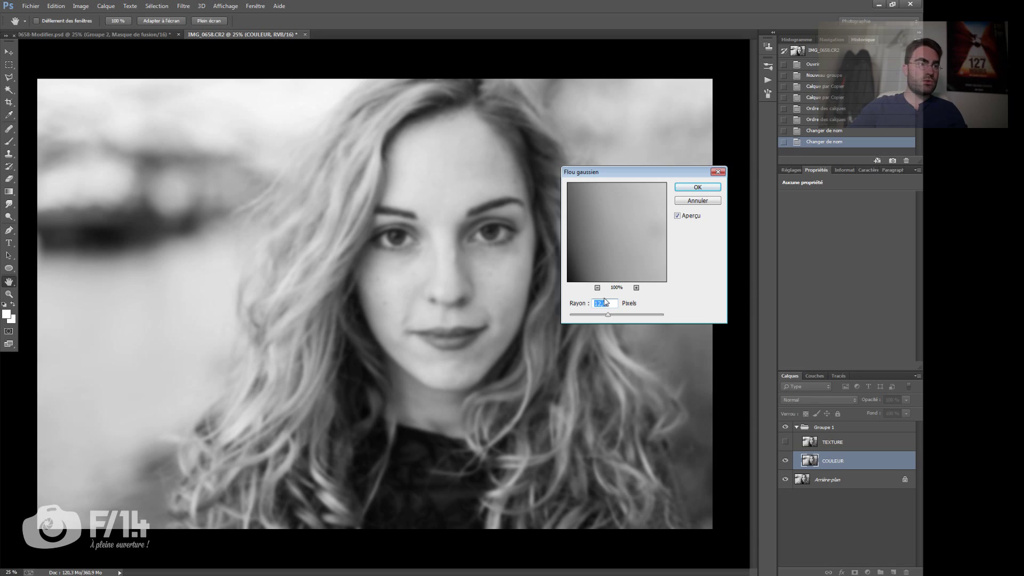
text(15)
key(BackSpace)
key(BackSpace)
text(21)
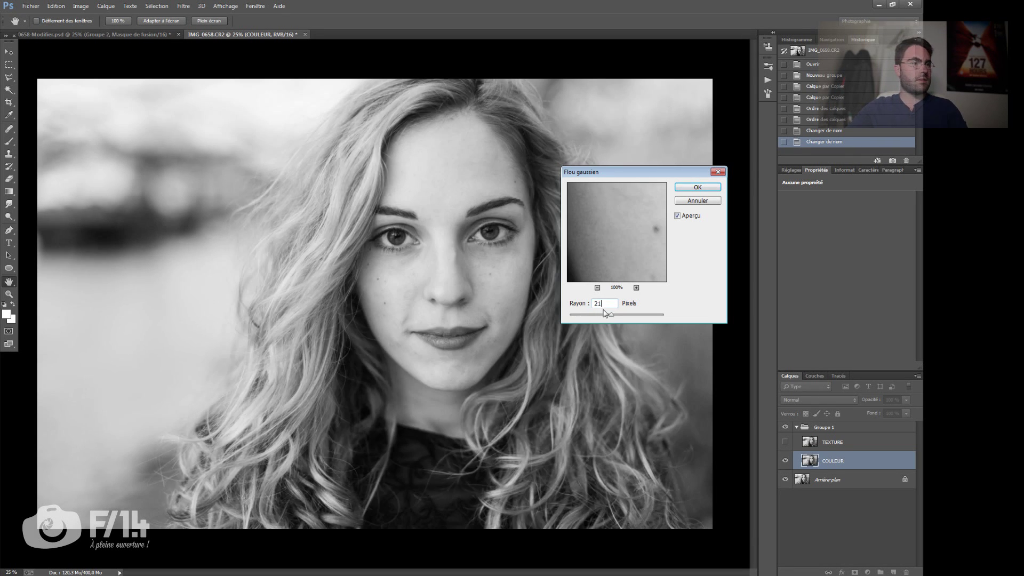
click(698, 187)
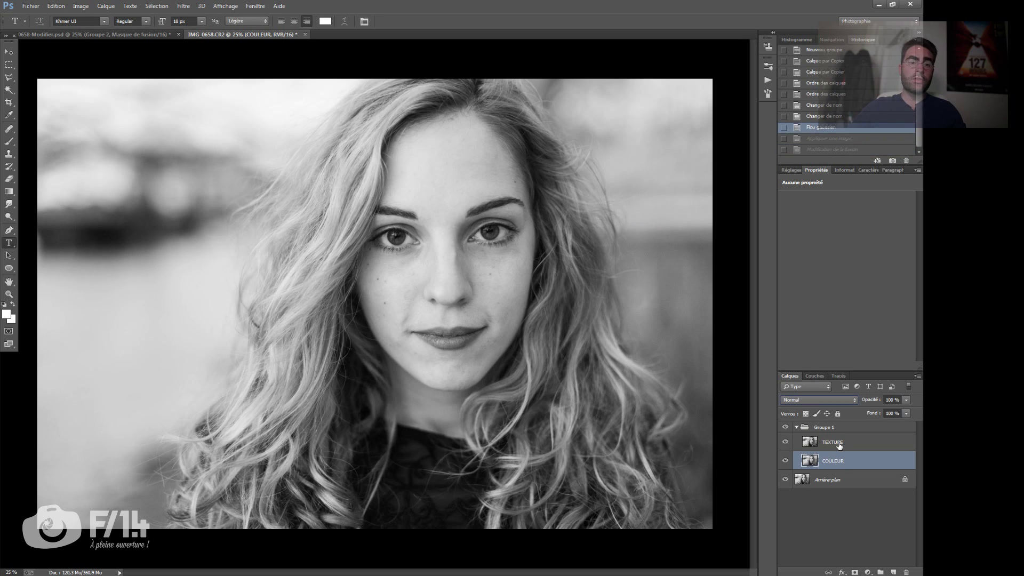
Step: Apply the inverted COULEUR layer to TEXTURE using Addition at scale 2, and set TEXTURE's blend mode to Lumière linéaire
click(840, 448)
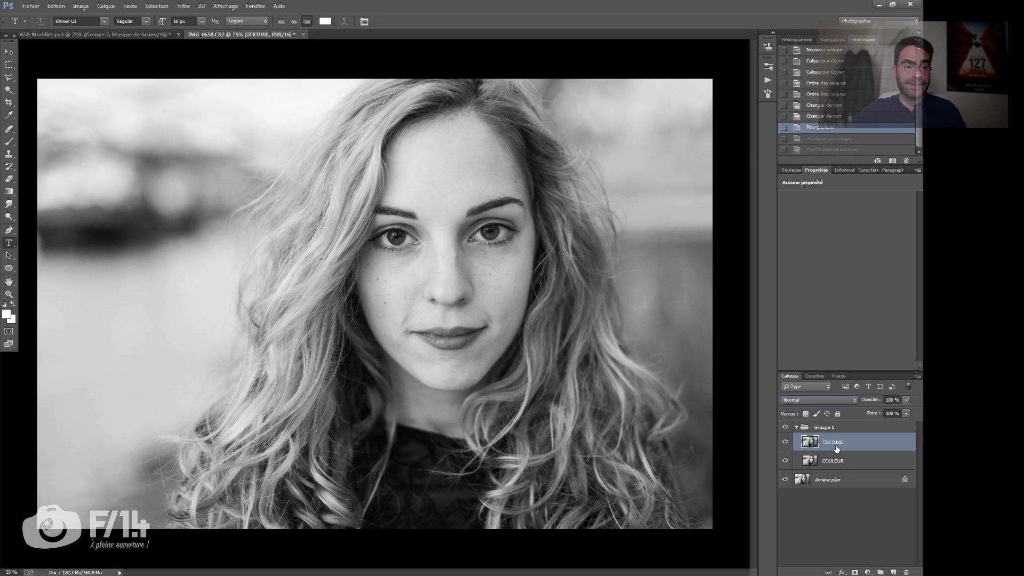
click(86, 7)
click(108, 143)
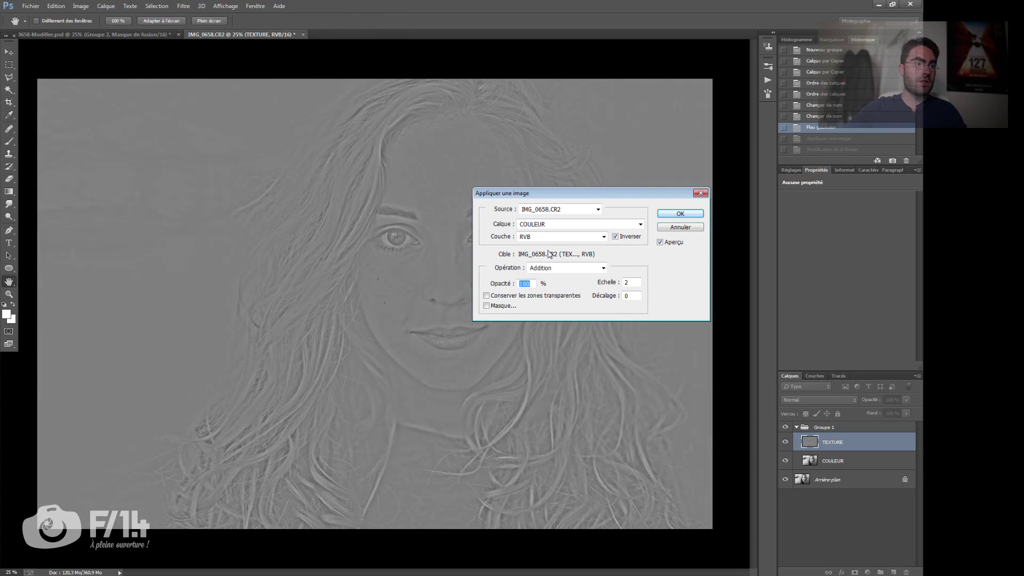
click(565, 226)
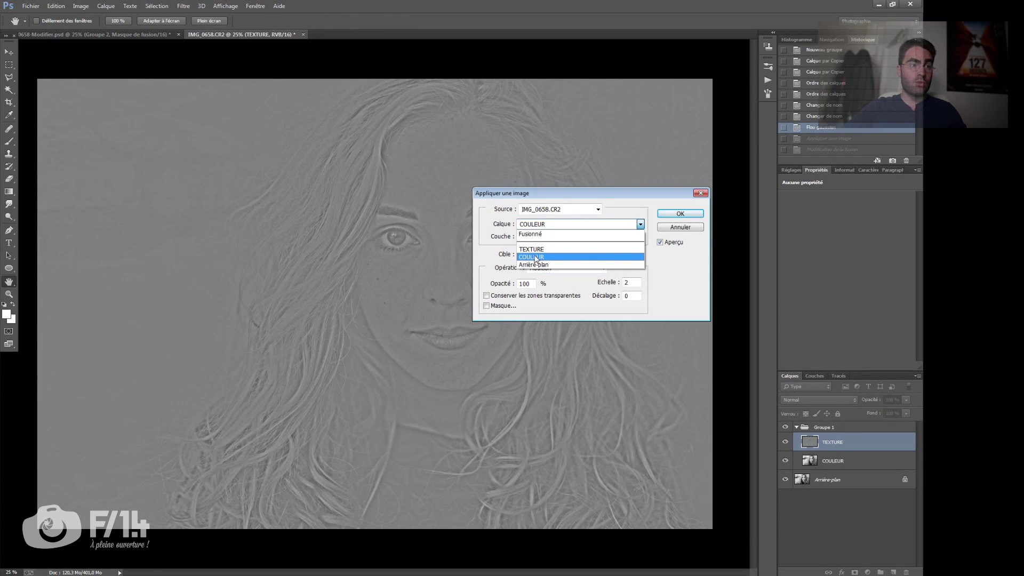
click(538, 259)
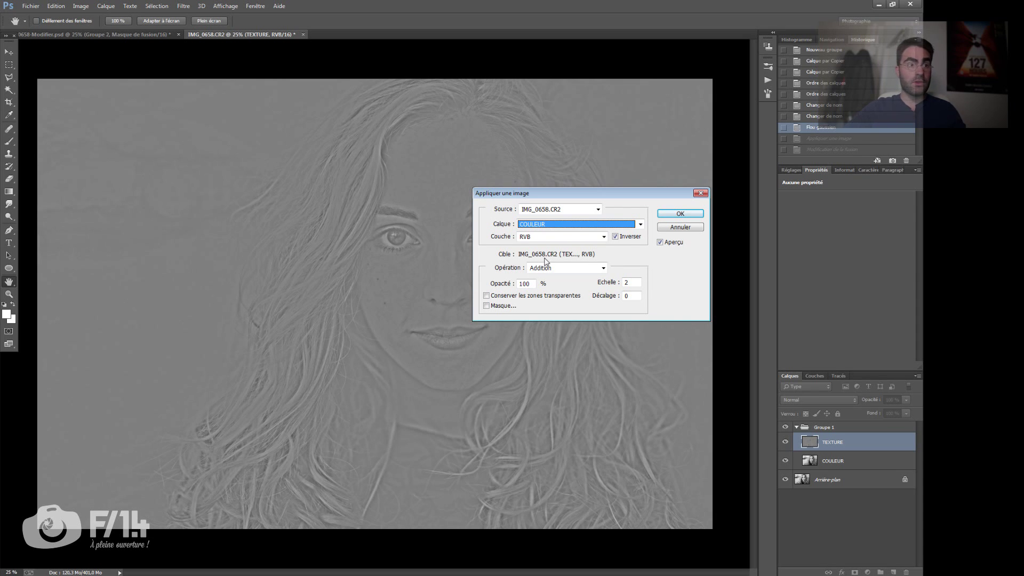
click(558, 268)
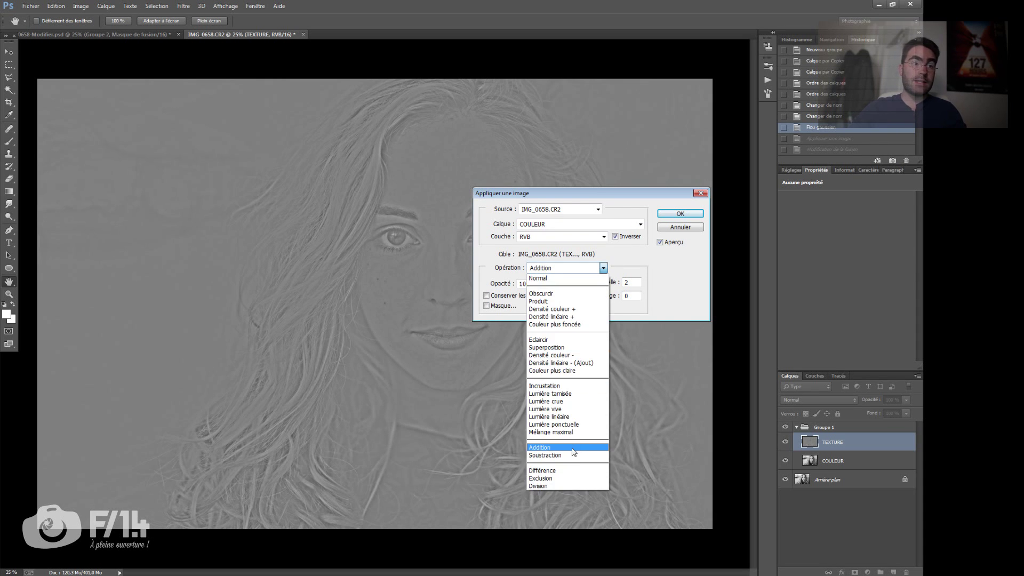
click(573, 452)
click(627, 239)
click(625, 238)
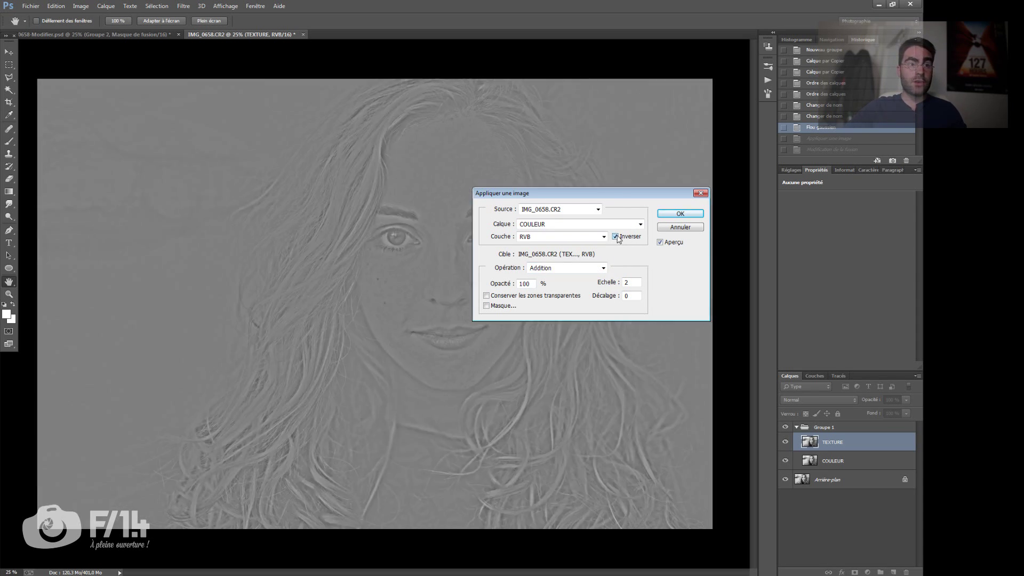
drag(636, 281, 616, 281)
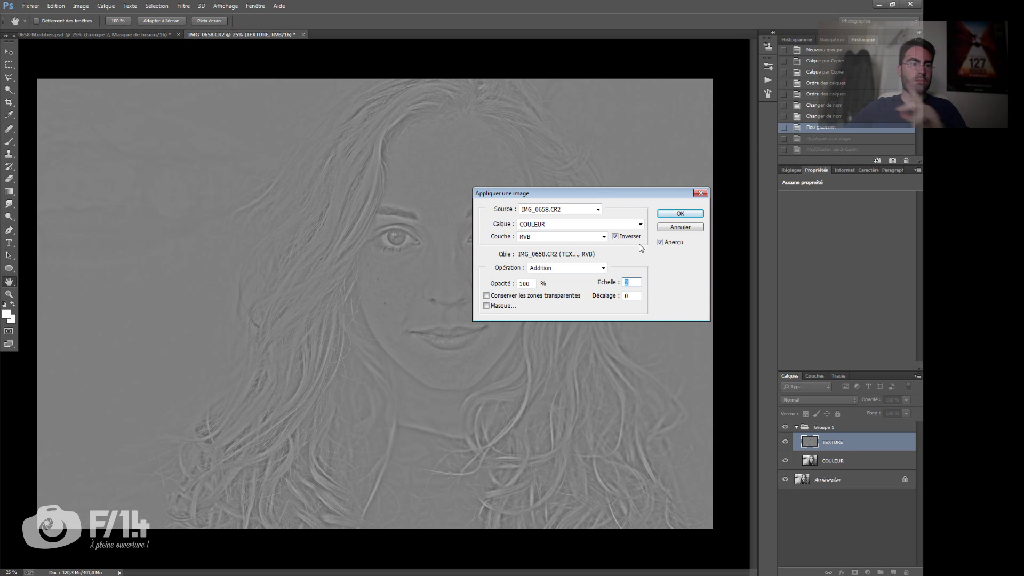
click(676, 213)
click(827, 400)
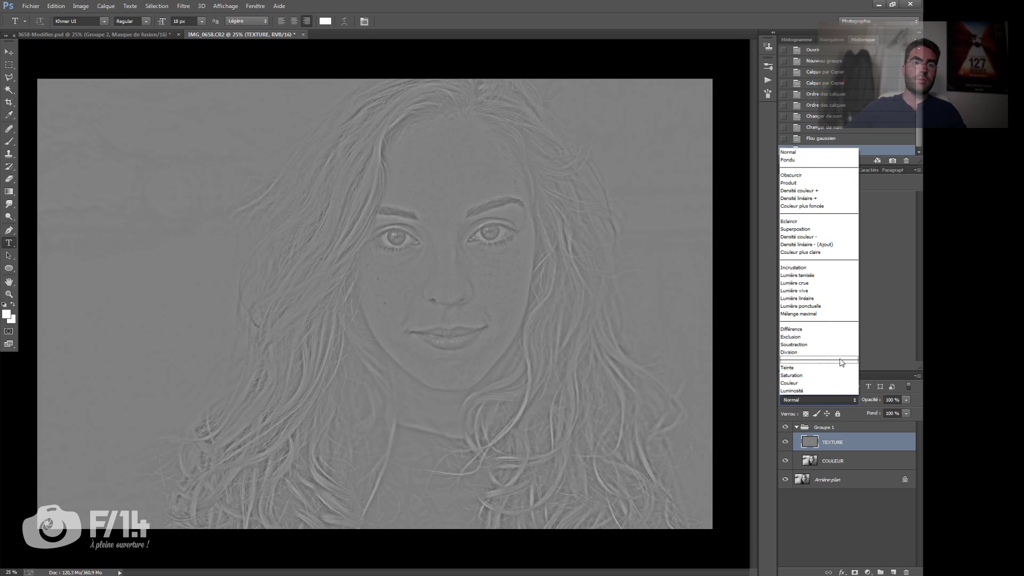
click(841, 298)
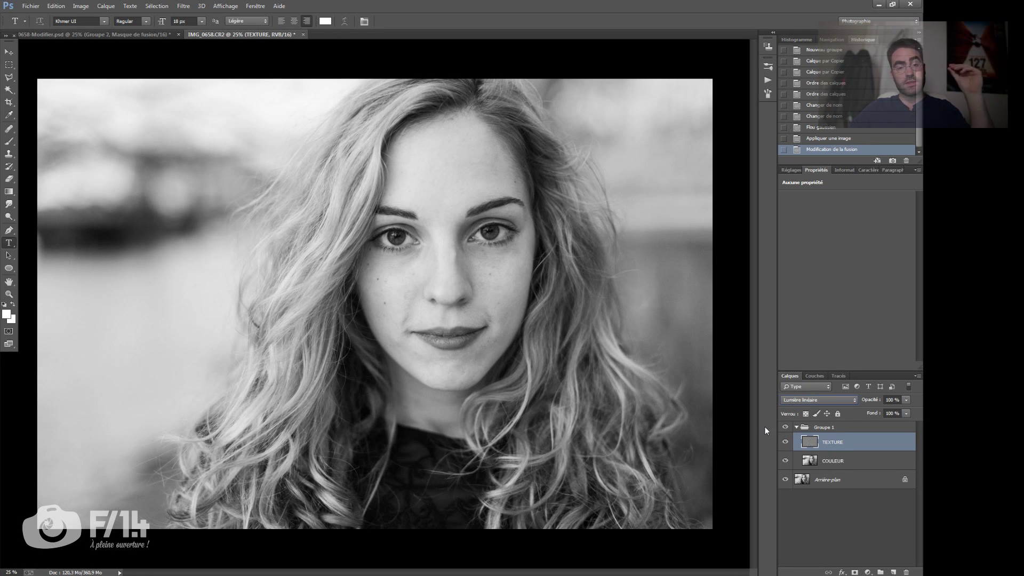
Step: Add a new empty layer between COULEUR and TEXTURE, and activate the Brush tool
click(836, 463)
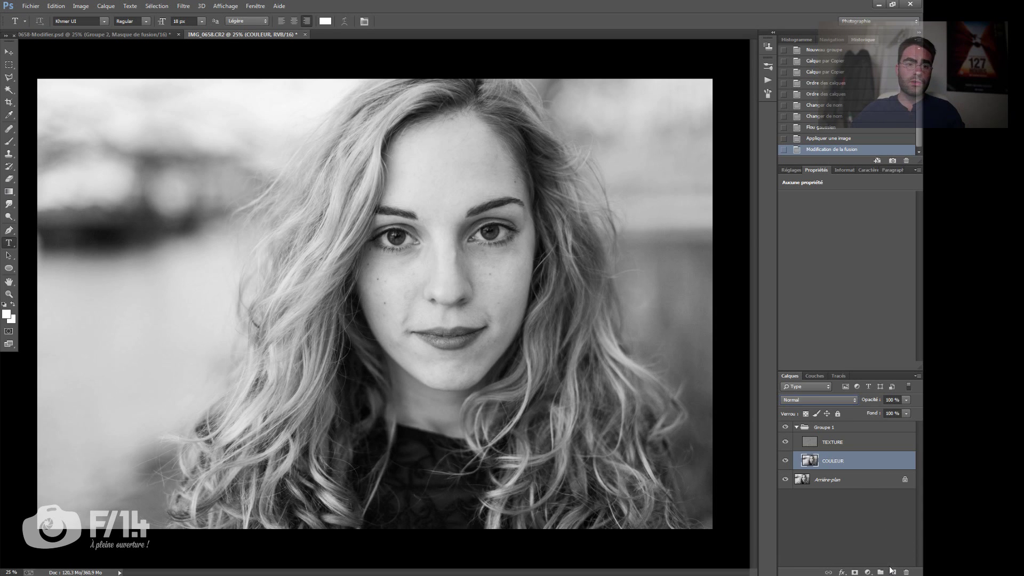
click(894, 572)
key(b)
key(f)
mouse_move(387, 310)
mouse_down()
mouse_move(498, 296)
mouse_move(473, 295)
mouse_move(459, 280)
mouse_up()
key(z)
key(b)
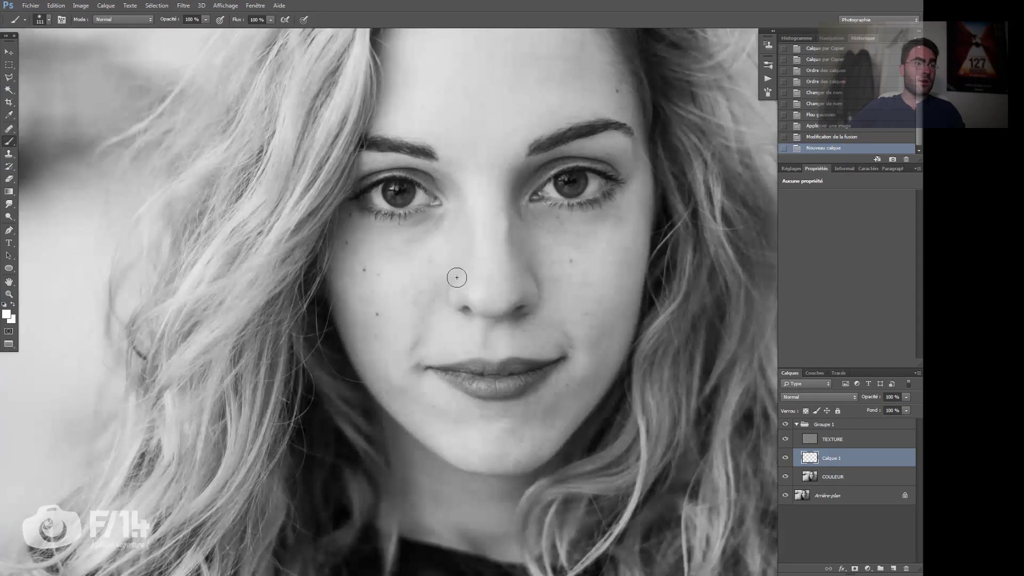
Step: Add a new empty layer above TEXTURE and reset the painting colours to black and white
click(895, 566)
drag(843, 458, 843, 431)
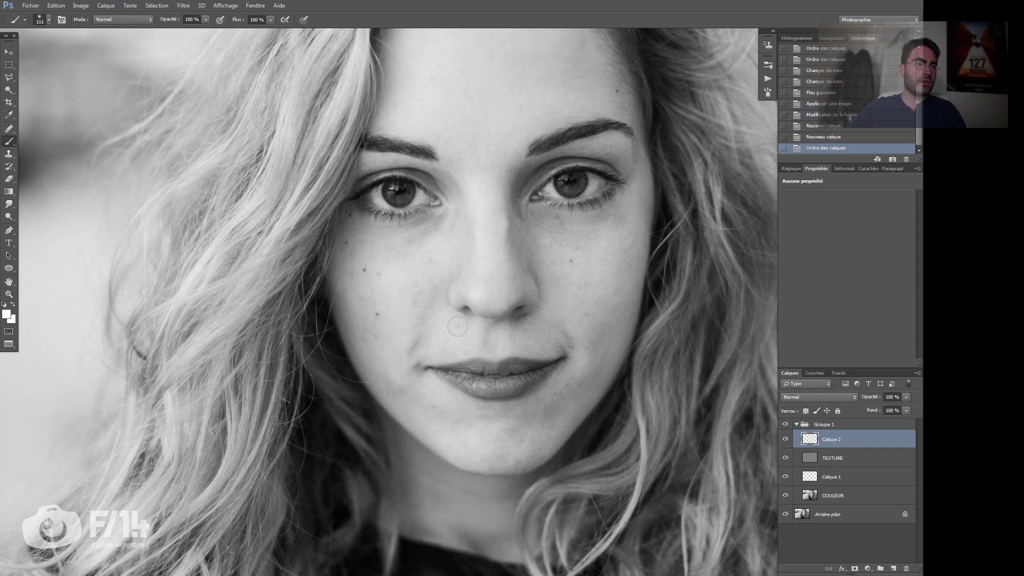
drag(456, 326, 450, 322)
key(d)
drag(811, 457, 810, 433)
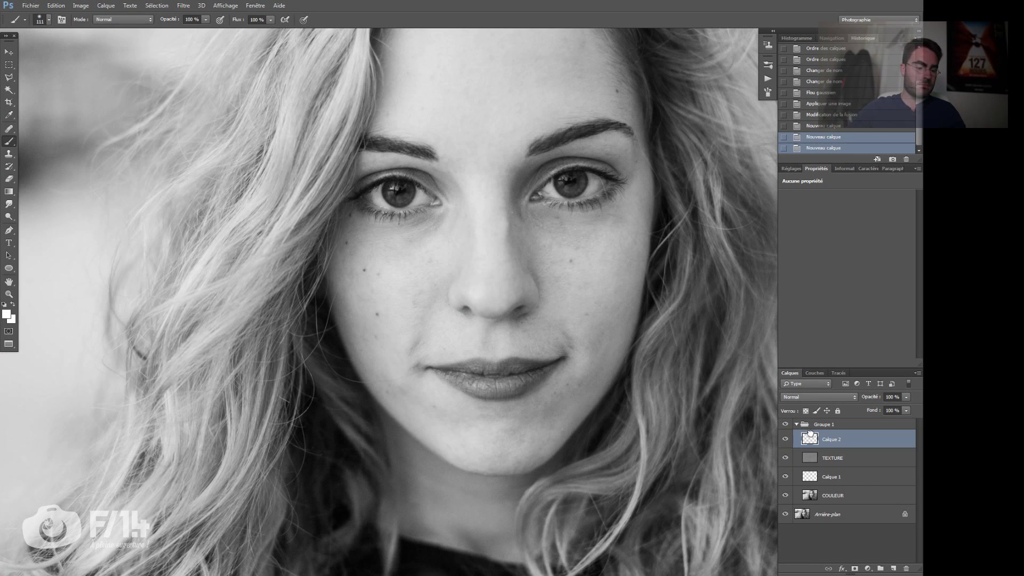
drag(458, 325, 443, 320)
key(d)
Step: Circle the unevenly toned areas near the eyes, cheeks, mouth, chin and forehead in black, and delete the marking layer
mouse_move(430, 276)
mouse_down()
mouse_move(409, 352)
mouse_move(408, 269)
mouse_up()
mouse_move(553, 313)
mouse_down()
mouse_move(591, 340)
mouse_move(550, 312)
mouse_up()
mouse_move(440, 205)
mouse_down()
mouse_move(417, 248)
mouse_move(430, 211)
mouse_up()
drag(492, 205, 498, 194)
mouse_move(545, 283)
mouse_down()
mouse_move(546, 336)
mouse_move(533, 261)
mouse_move(525, 331)
mouse_up()
drag(543, 81, 544, 80)
drag(528, 332, 554, 206)
drag(523, 299, 543, 276)
drag(420, 275, 416, 286)
drag(545, 307, 543, 305)
drag(552, 75, 536, 211)
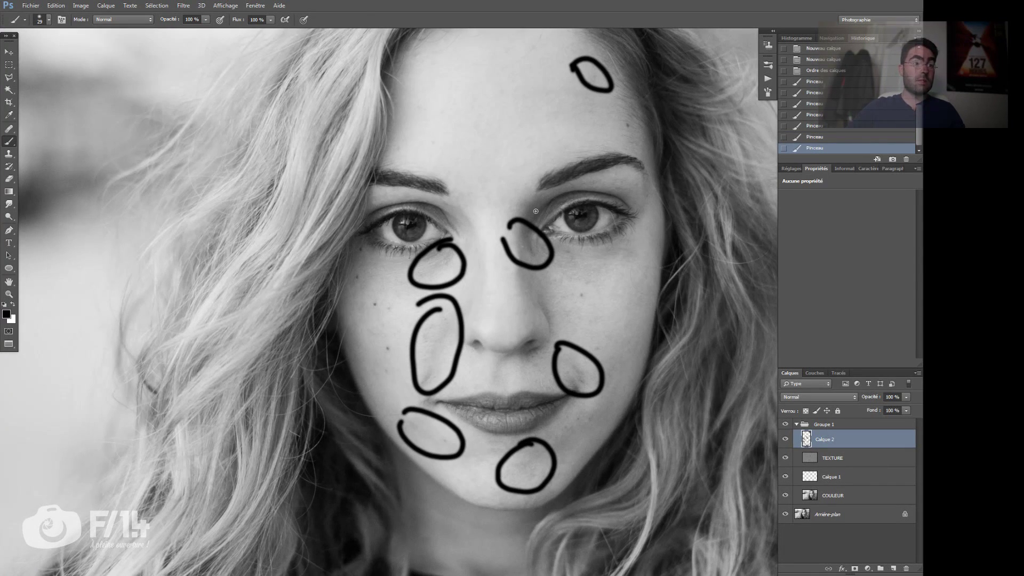
drag(437, 206, 434, 209)
mouse_move(548, 288)
mouse_down()
mouse_move(482, 277)
mouse_move(516, 286)
mouse_up()
key(Delete)
Step: Select the empty layer between COULEUR and TEXTURE and adjust the size and hardness of a soft brush
click(828, 458)
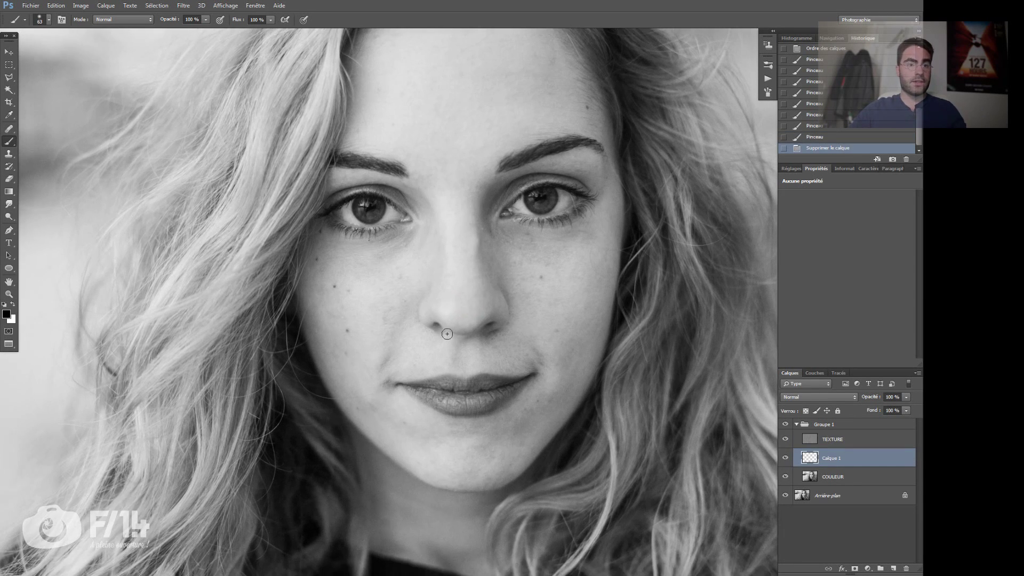
mouse_move(418, 338)
mouse_down()
mouse_move(457, 321)
mouse_move(439, 344)
mouse_move(425, 334)
mouse_move(441, 326)
mouse_up()
alt+right_click(425, 340)
alt+right_click(421, 338)
right_click(429, 335)
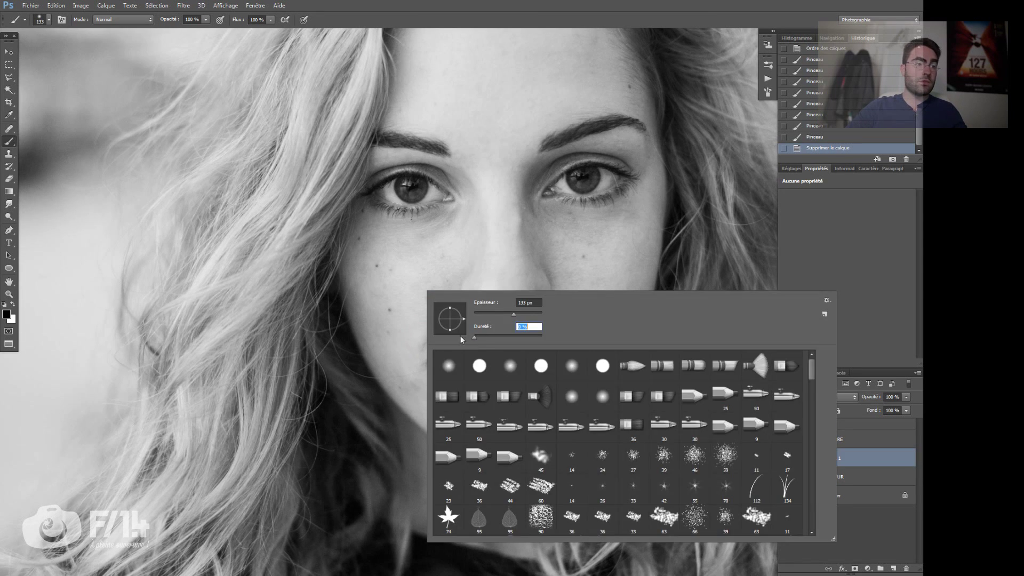
alt+right_click(450, 263)
drag(429, 297, 421, 293)
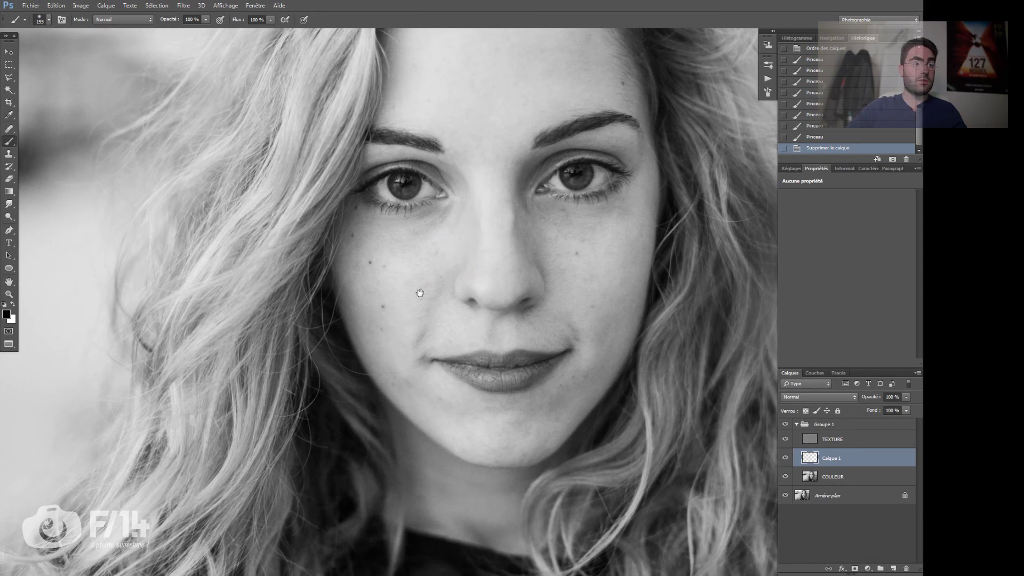
Step: Sample a light cheek tone and paint over the left-hand smile fold with a 126 px soft brush at 10% opacity
scroll(432, 309, up, 2)
alt+click(410, 330)
alt+click(406, 326)
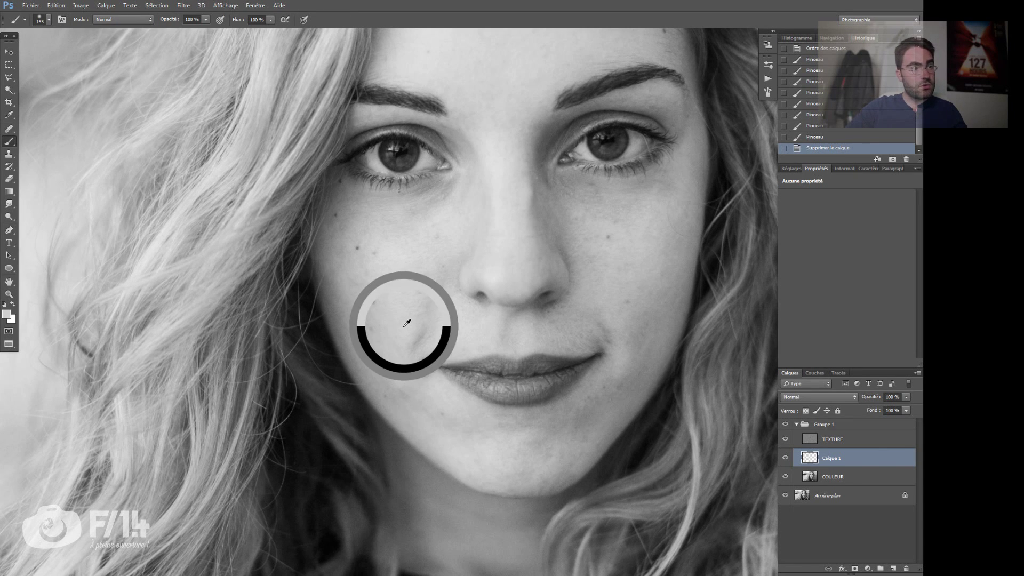
alt+right_click(423, 335)
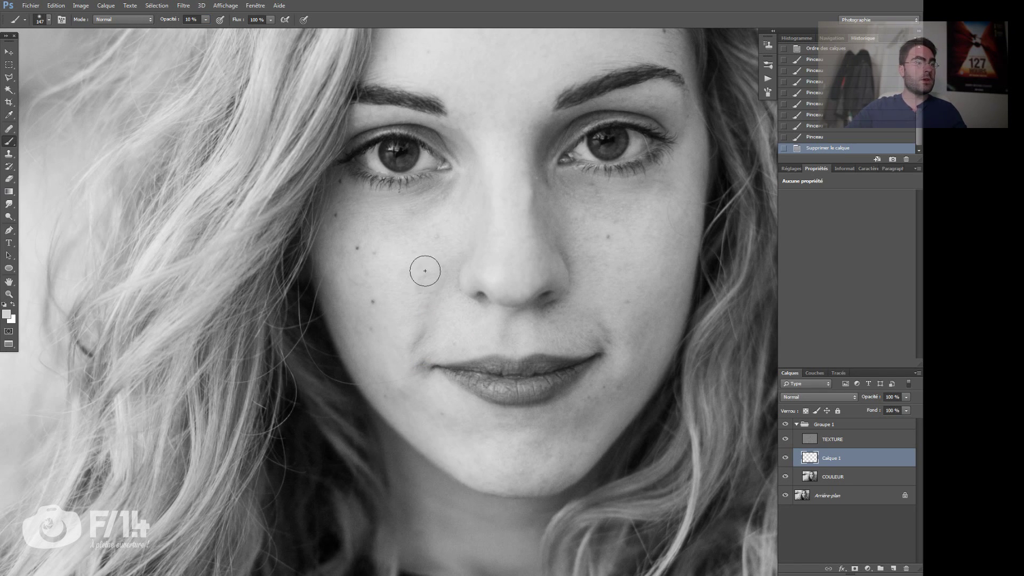
alt+right_click(417, 326)
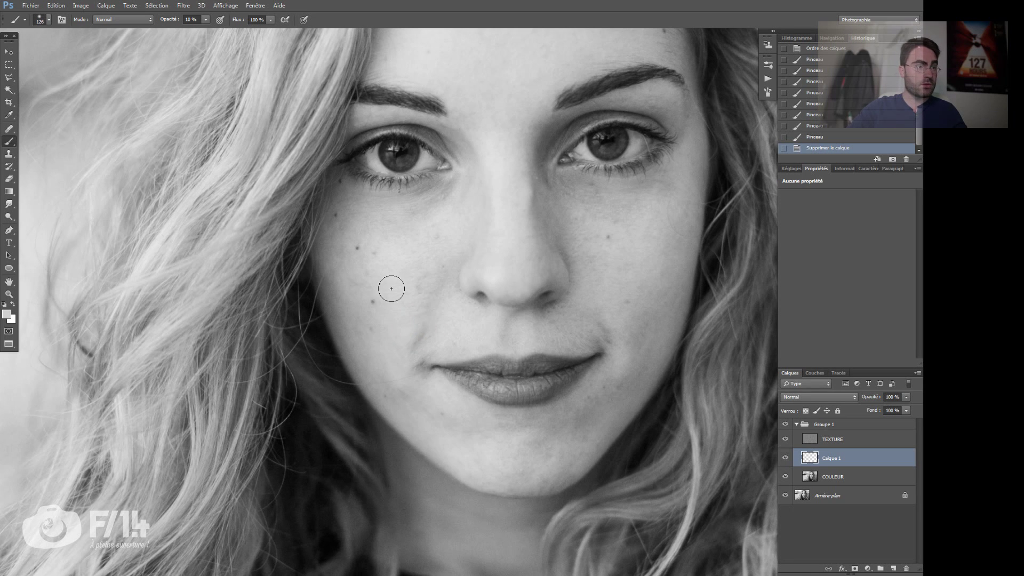
drag(411, 361, 420, 326)
mouse_move(420, 326)
mouse_down()
mouse_move(434, 303)
mouse_move(415, 351)
mouse_up()
mouse_move(415, 351)
mouse_down()
mouse_move(440, 265)
mouse_move(417, 318)
mouse_up()
mouse_move(416, 318)
mouse_down()
mouse_move(424, 269)
mouse_move(410, 349)
mouse_move(431, 316)
mouse_up()
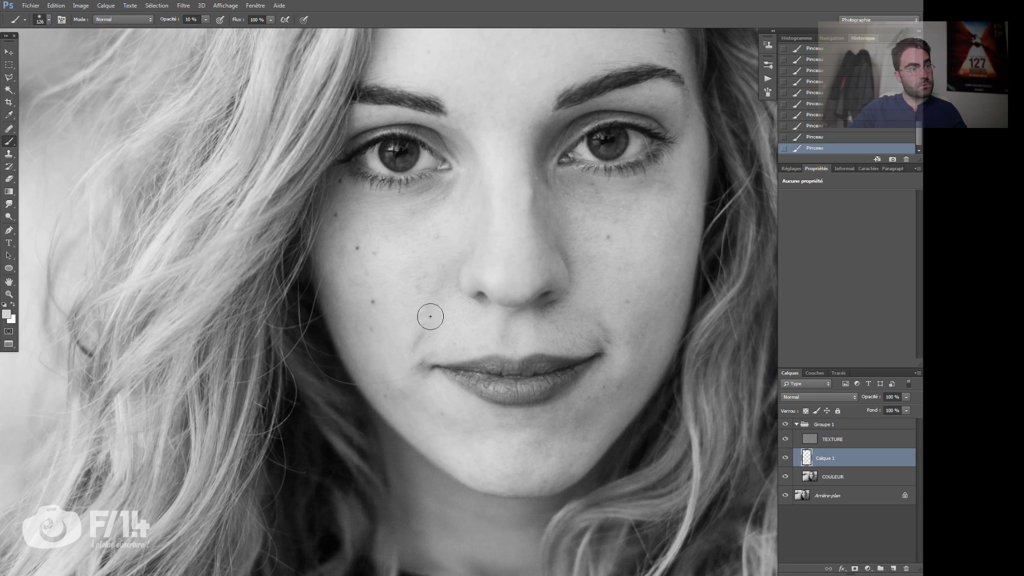
Step: Sample nearby skin tones and lighten the fold beside the right-hand corner of the mouth
alt+right_click(427, 382)
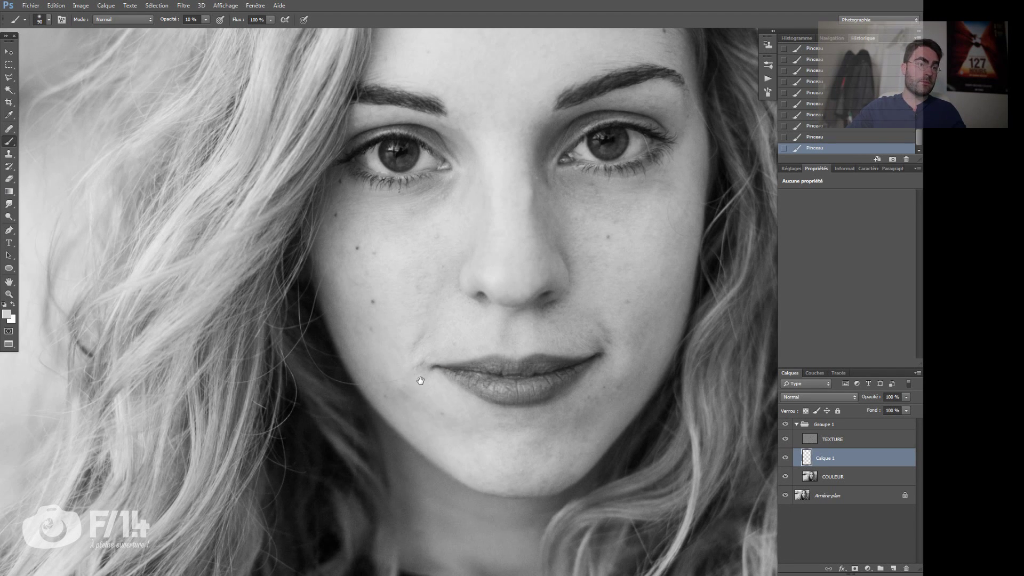
drag(421, 381, 380, 374)
alt+click(578, 300)
alt+click(557, 307)
click(564, 324)
alt+click(567, 305)
mouse_move(561, 329)
mouse_down()
mouse_move(545, 345)
mouse_move(566, 336)
mouse_up()
Step: Resample the cheek tone and soften the shadow above the left-hand corner of the mouth
alt+right_click(387, 341)
alt+click(406, 333)
drag(364, 346, 369, 342)
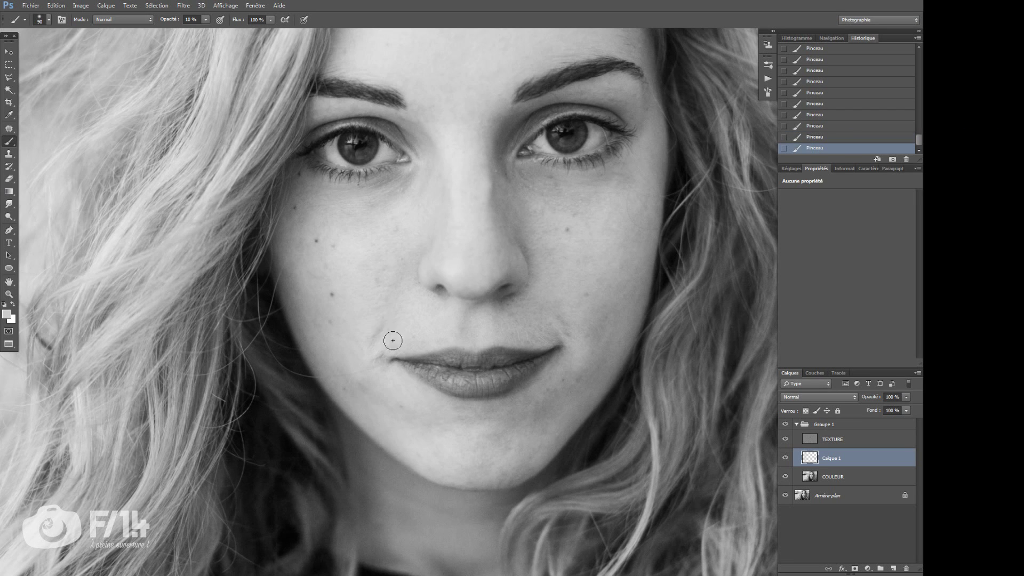
drag(393, 340, 388, 322)
Step: Even out the skin tone around the mouth and chin with freshly sampled tones
drag(563, 327, 501, 350)
alt+click(506, 352)
click(495, 358)
alt+click(447, 461)
drag(463, 438, 498, 403)
Step: Sample light skin tones and blend the shading on the right-hand cheek with a large soft brush
drag(482, 300, 437, 300)
alt+click(489, 343)
click(519, 302)
alt+click(487, 300)
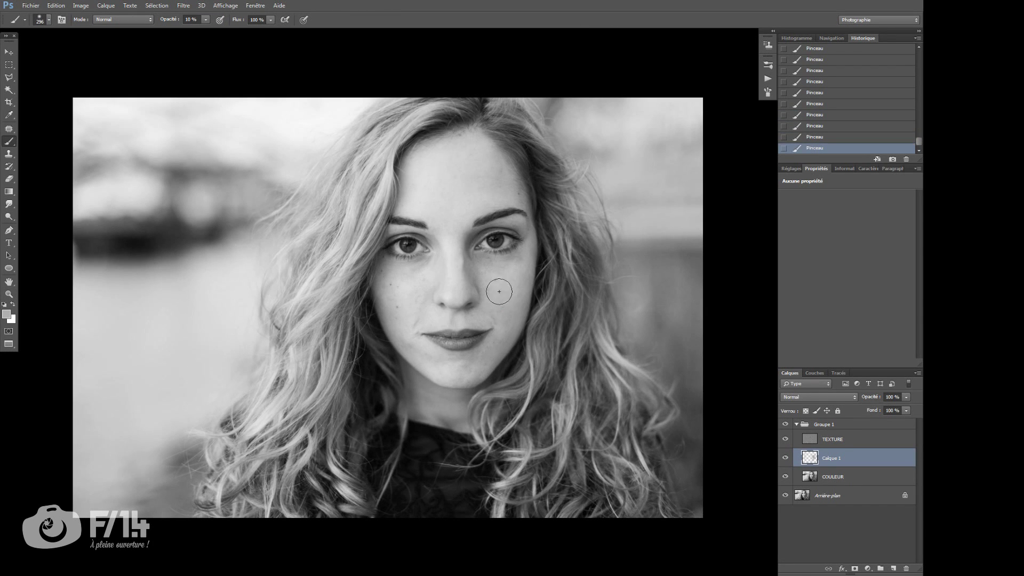
drag(499, 291, 493, 328)
Step: Sample skin tones and lighten the shadow between the nose bridge and the inner corner of the right-hand eye
ctrl+click(429, 245)
alt+right_click(433, 356)
alt+click(417, 360)
click(407, 295)
drag(407, 310, 373, 304)
alt+right_click(442, 322)
alt+click(444, 322)
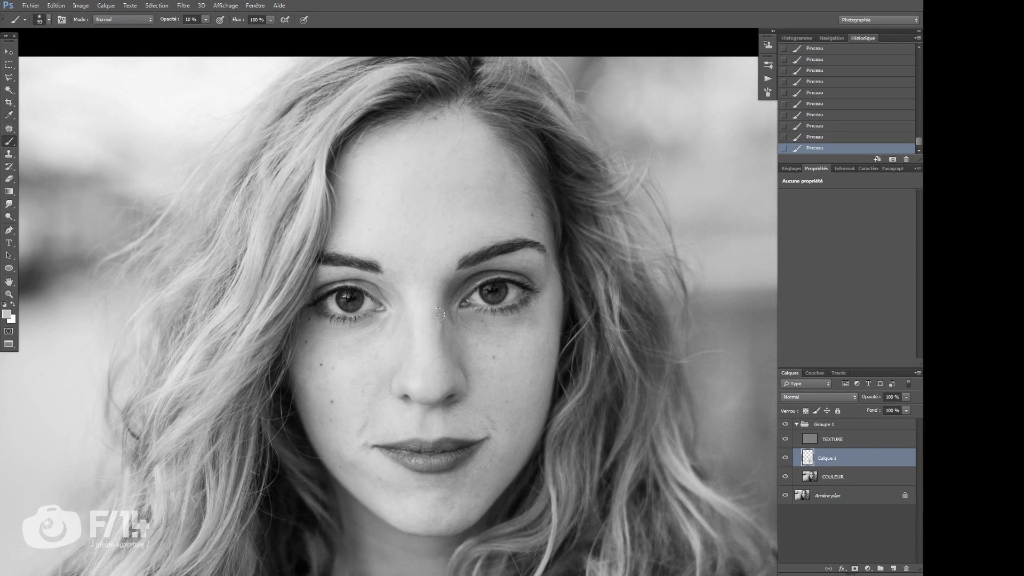
drag(438, 314, 439, 324)
Step: Sample the upper cheek tone and lighten the shadow under the left-hand eye with a resized brush
drag(405, 420, 444, 392)
alt+click(391, 358)
alt+right_click(405, 320)
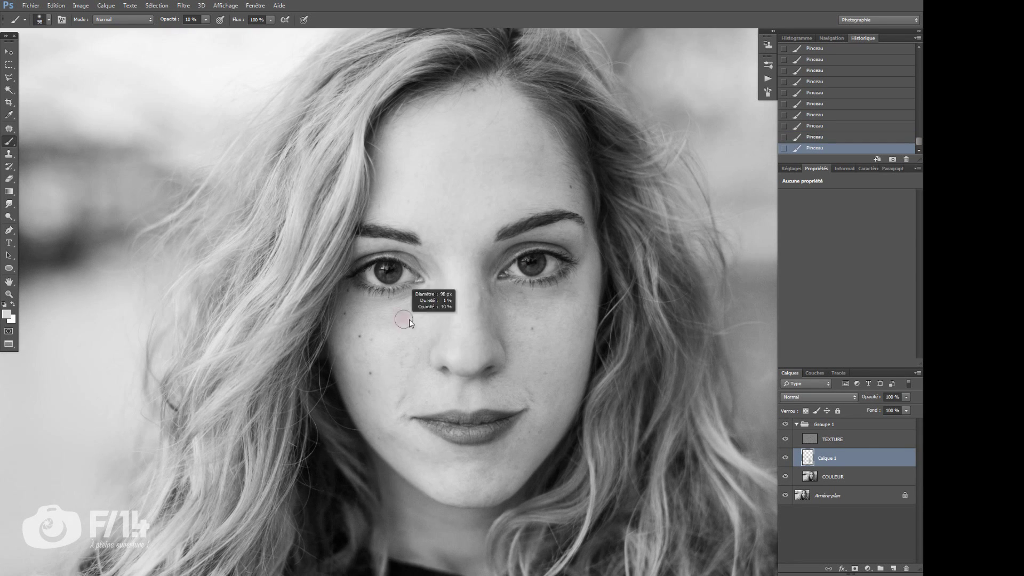
alt+right_click(389, 311)
mouse_move(431, 287)
mouse_down()
mouse_move(374, 307)
mouse_move(432, 300)
mouse_move(397, 259)
mouse_move(342, 296)
mouse_move(447, 298)
mouse_move(406, 261)
mouse_up()
click(406, 272)
Step: Compare the portrait with and without the painted tone-correction layer
scroll(405, 272, up, 5)
key(z)
click(786, 458)
click(785, 458)
Step: Refine the skin tone around the left-hand eye and cheek with a smaller brush
click(427, 289)
alt+right_click(426, 288)
key(z)
alt+right_click(459, 264)
click(443, 277)
click(407, 352)
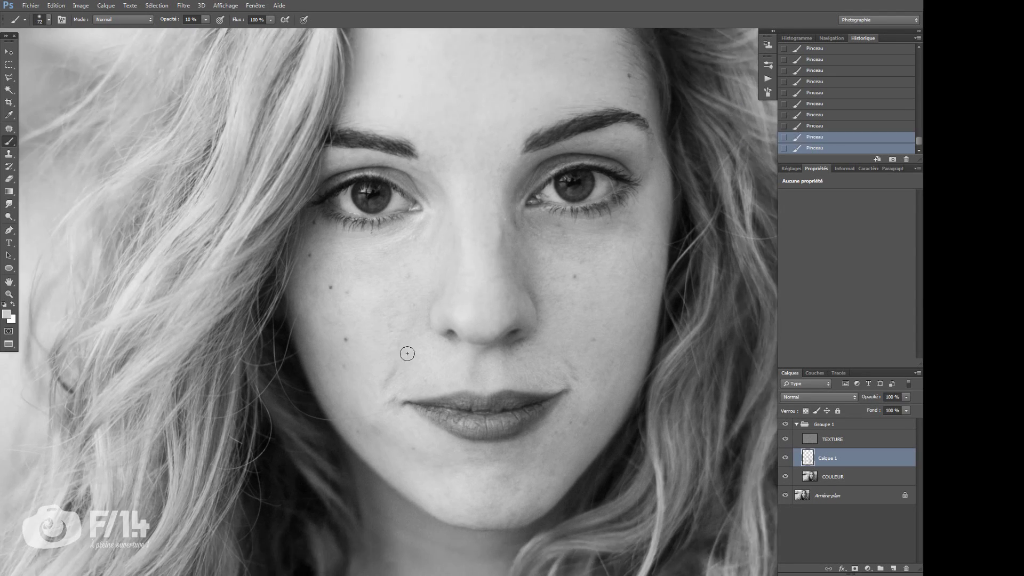
drag(408, 352, 397, 309)
Step: Paint more tonal corrections on the face and undo the last two strokes
key(z)
drag(444, 394, 416, 394)
alt+right_click(488, 401)
click(493, 398)
click(484, 423)
mouse_move(504, 414)
mouse_down()
mouse_move(535, 386)
mouse_move(478, 390)
mouse_up()
key(z)
key(ctrl+alt+z)
key(ctrl+alt+z)
Step: Brush over the remaining uneven skin areas with the resized brush, undoing one unwanted stroke
mouse_move(413, 322)
mouse_down()
mouse_move(473, 314)
mouse_move(464, 326)
mouse_up()
alt+right_click(457, 311)
click(476, 314)
click(499, 368)
key(ctrl+alt+z)
key(z)
drag(525, 417, 502, 373)
mouse_move(561, 253)
mouse_down()
mouse_move(566, 246)
mouse_move(473, 256)
mouse_up()
click(570, 226)
Step: Select the TEXTURE layer and switch to the Healing Brush for retouching the face
key(z)
drag(472, 253, 513, 250)
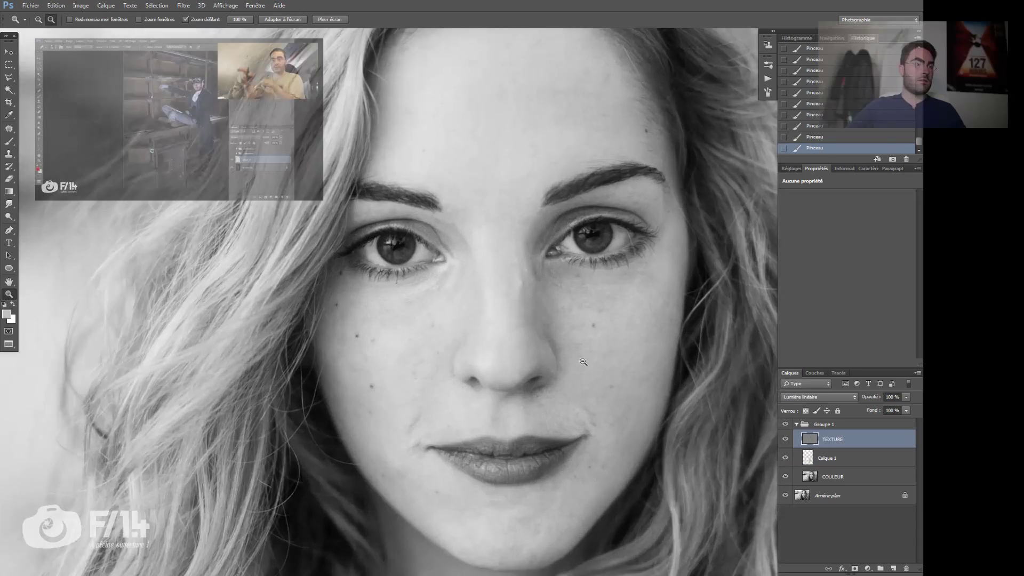
drag(519, 325, 539, 325)
key(j)
drag(625, 422, 586, 391)
alt+right_click(582, 394)
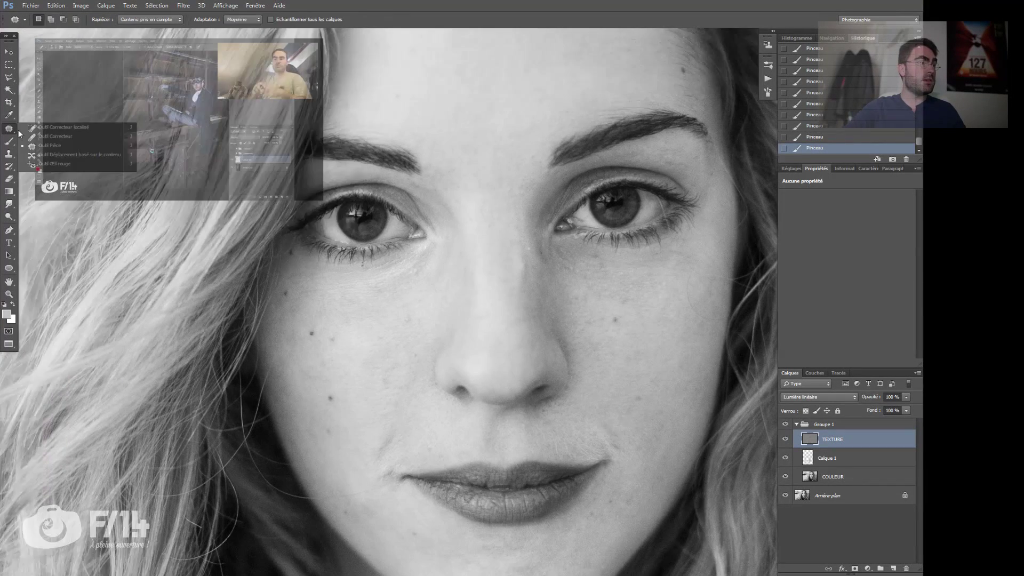
click(51, 136)
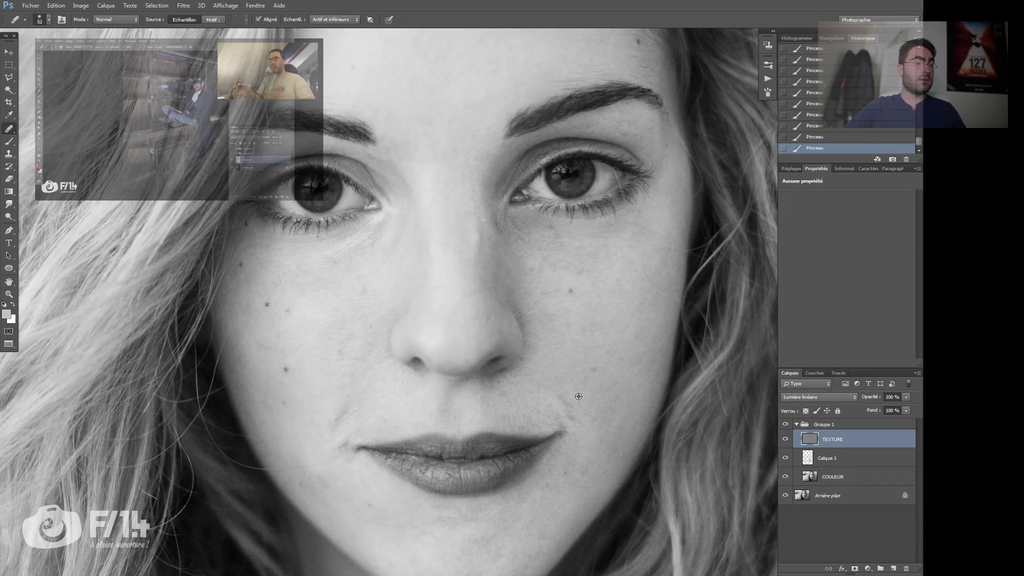
drag(563, 395, 568, 402)
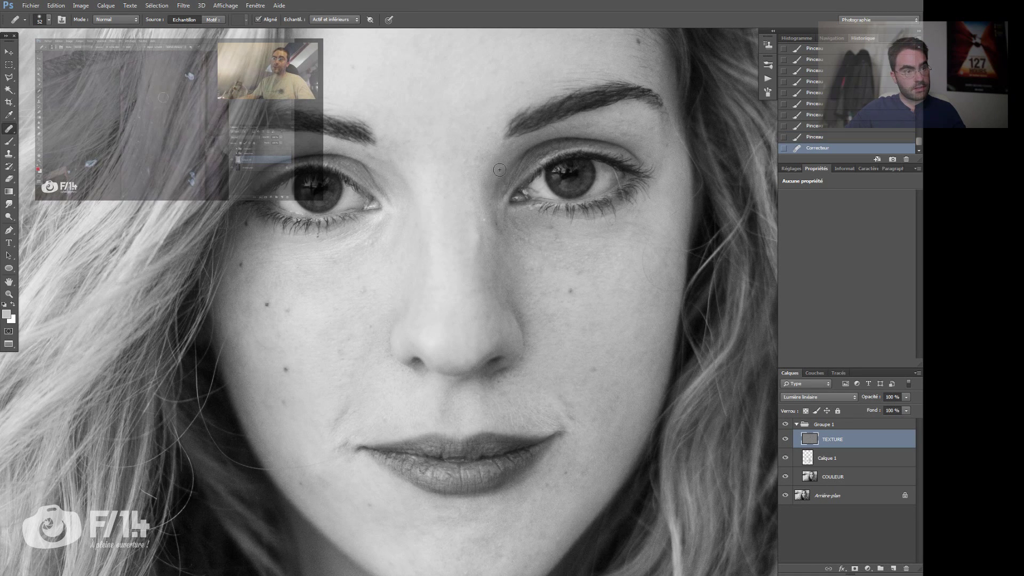
key(alt+bracketleft)
key(ctrl+z)
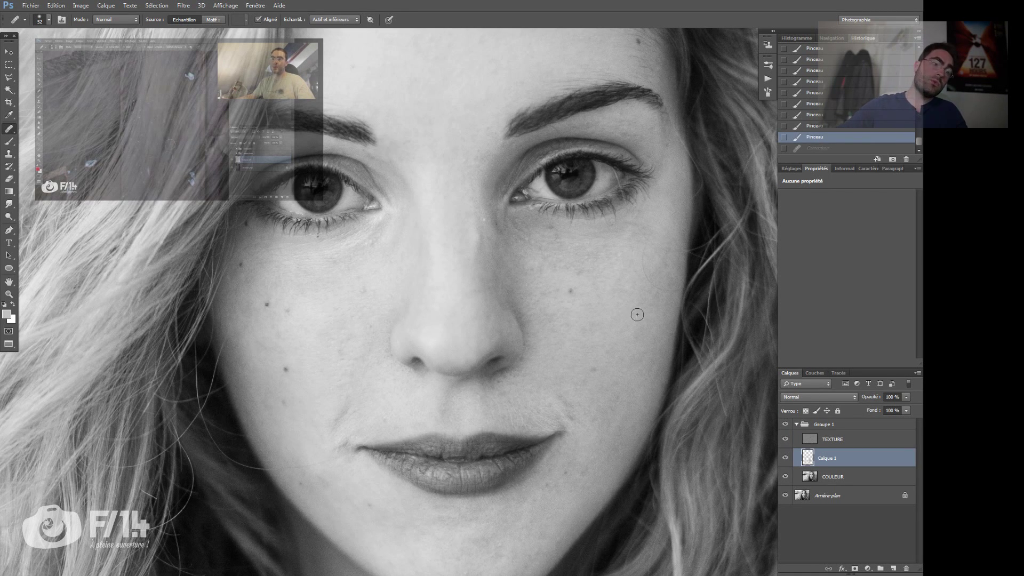
Step: Make TEXTURE the active layer and limit the Healing Brush sampling to the active layer (Calque actif)
click(837, 439)
click(335, 20)
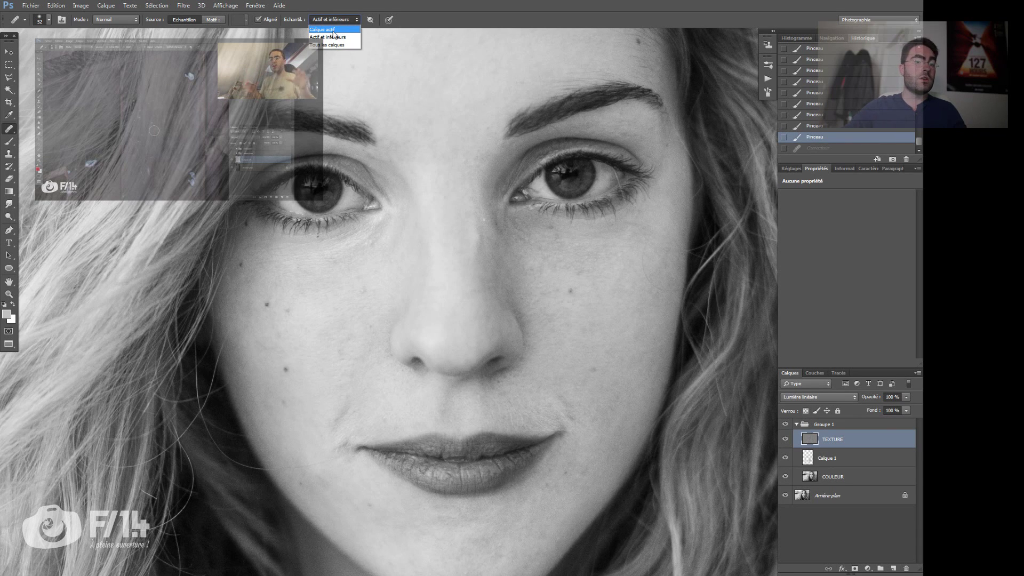
click(314, 29)
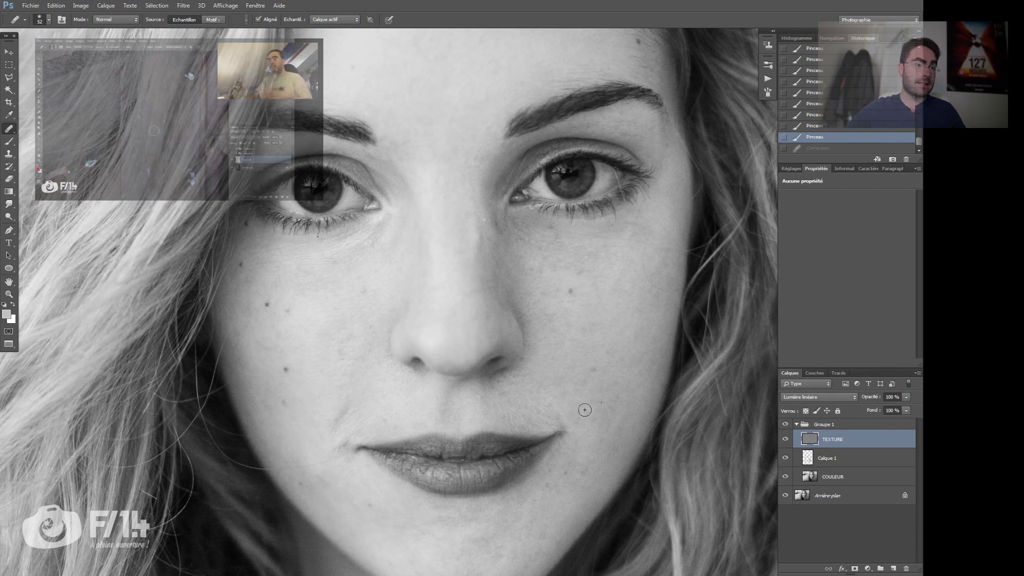
Step: Heal the skin marks beside the right-hand corner of the mouth and above the upper lip, sampling nearby clean texture
click(590, 389)
drag(496, 402, 537, 385)
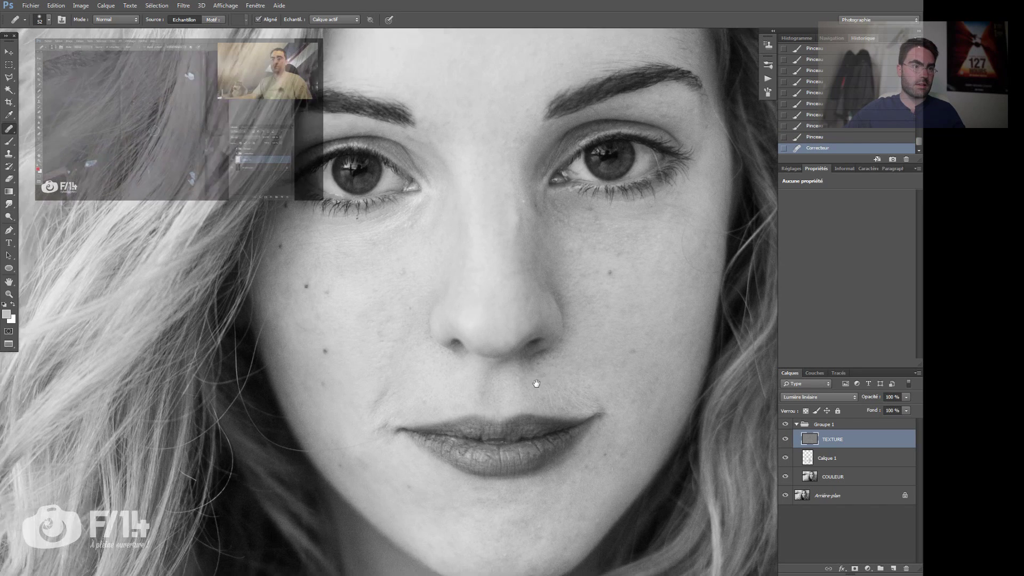
alt+click(580, 389)
click(601, 402)
drag(621, 400, 635, 385)
mouse_move(492, 368)
mouse_down()
mouse_move(555, 359)
mouse_move(502, 371)
mouse_up()
Step: Heal the creases and small marks around the left-hand corner of the mouth
drag(391, 408, 388, 401)
mouse_move(393, 448)
mouse_down()
mouse_move(400, 393)
mouse_move(387, 343)
mouse_up()
click(390, 375)
click(402, 354)
click(391, 327)
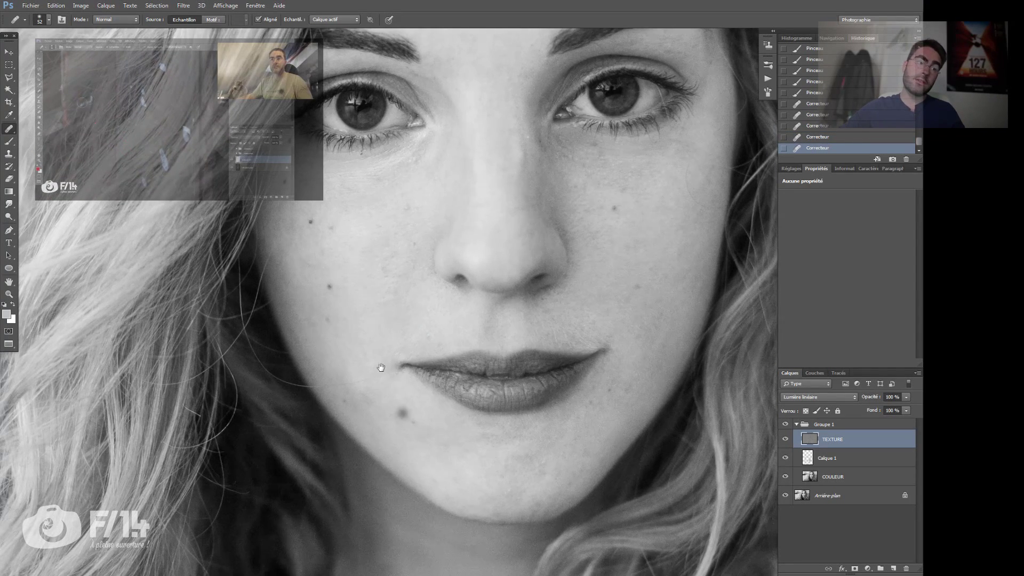
Step: Heal the uneven texture under the left-hand eye and on the cheek below it
scroll(320, 242, up, 3)
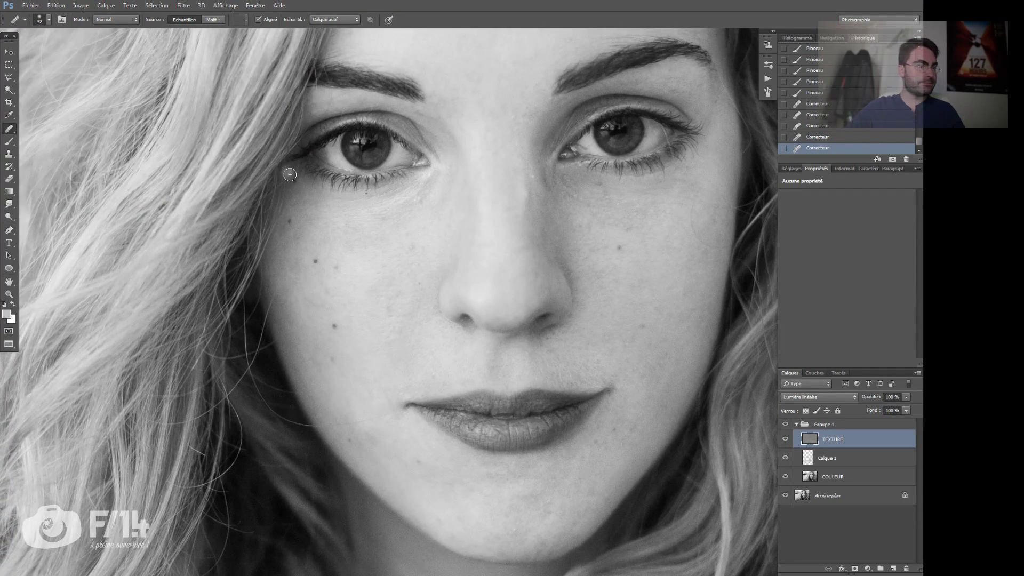
drag(321, 302, 313, 325)
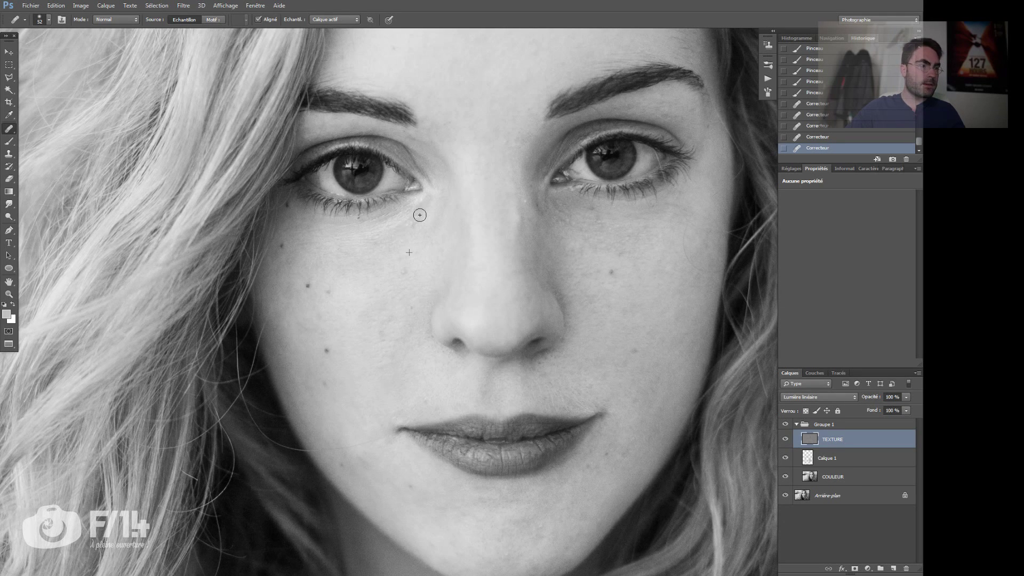
drag(378, 277, 371, 253)
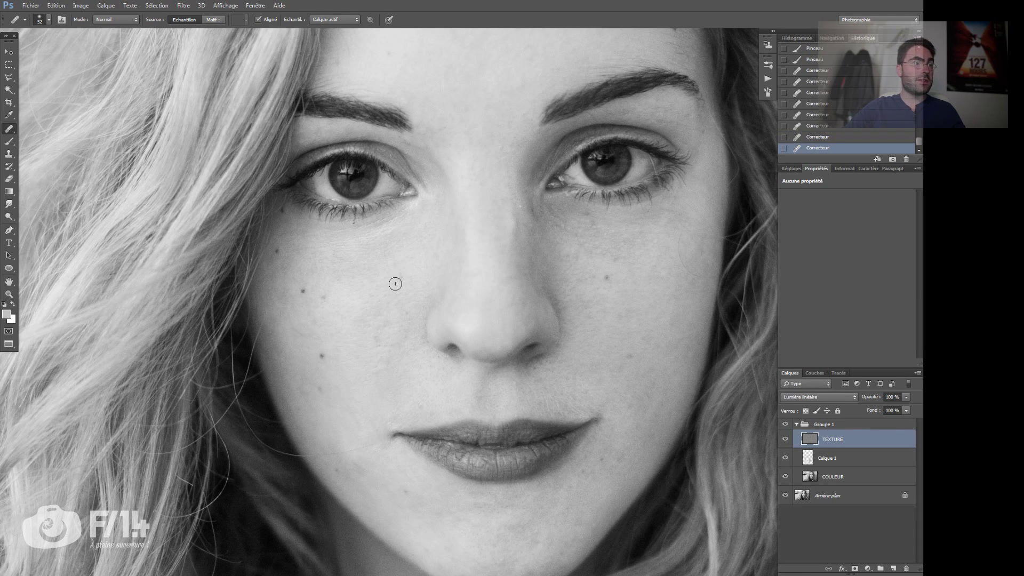
drag(383, 302, 382, 275)
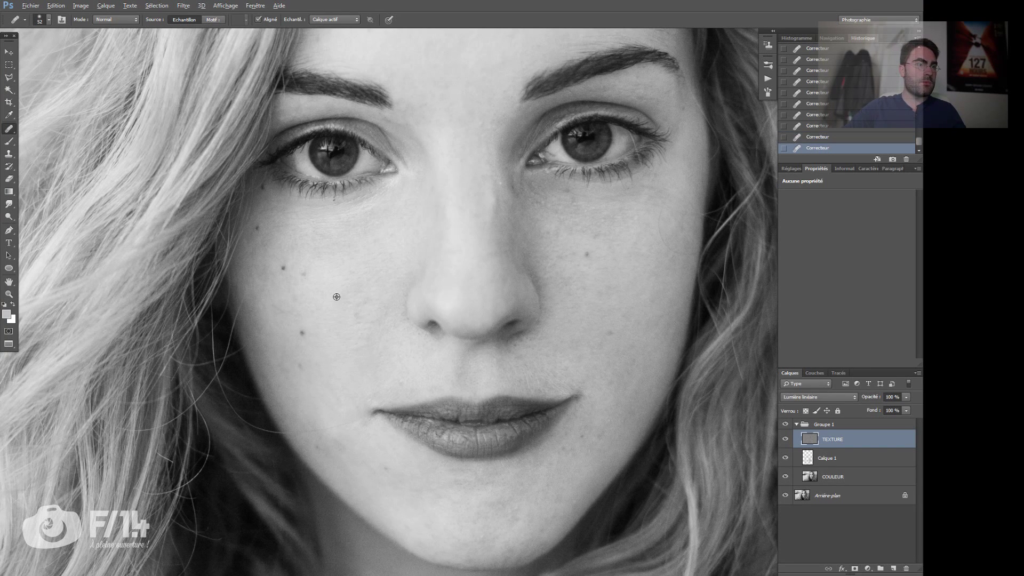
click(365, 344)
drag(345, 319, 313, 277)
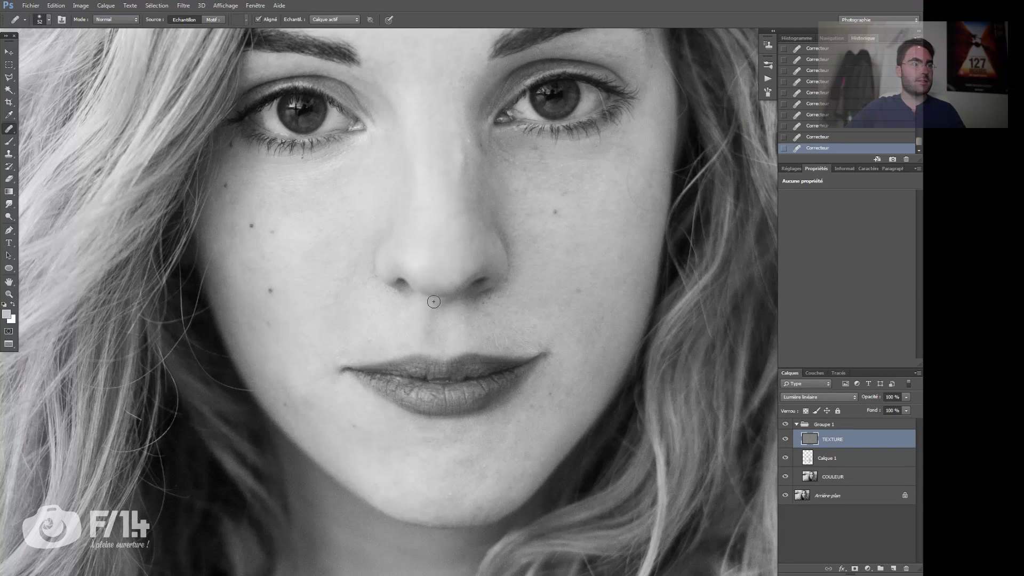
Step: Heal small blemishes on the left-hand cheek, beside the nose and on the right-hand cheek
drag(367, 321, 343, 306)
drag(345, 264, 336, 297)
drag(415, 250, 355, 301)
alt+click(445, 247)
click(456, 243)
drag(454, 389, 428, 325)
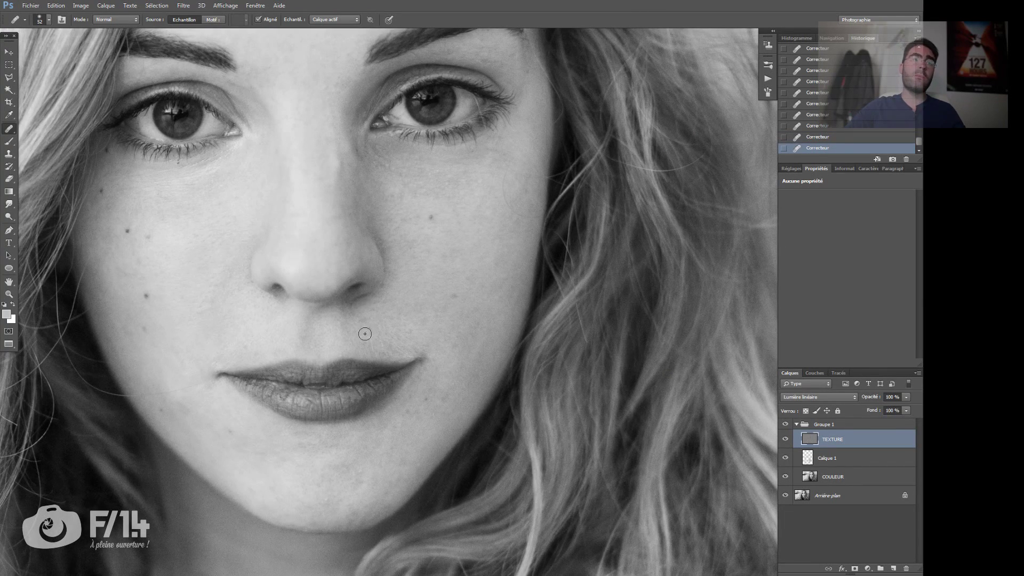
Step: Clean up the remaining texture flaws on the left-hand cheek and under the right-hand eye
scroll(359, 327, down, 1)
drag(421, 321, 426, 301)
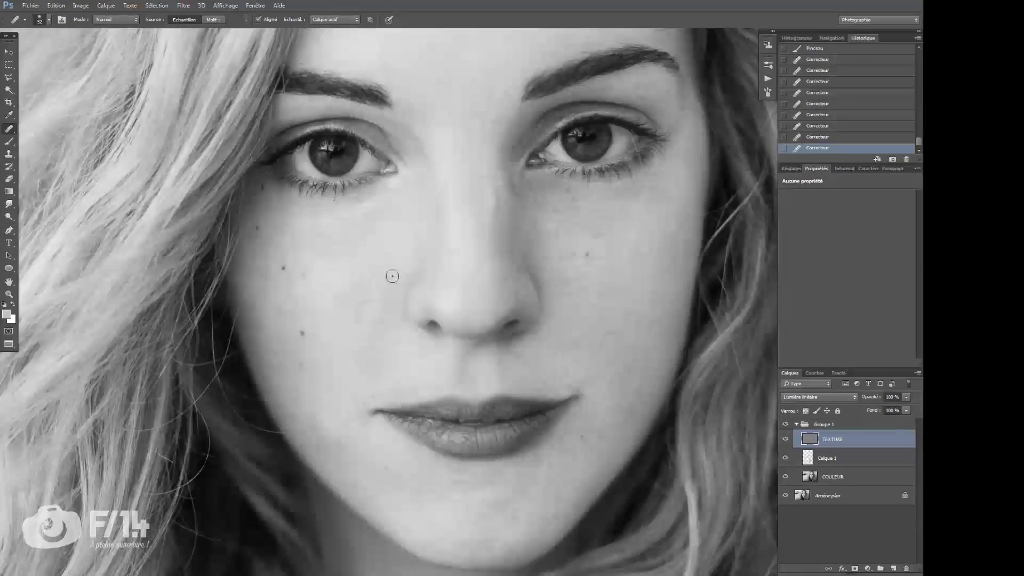
click(338, 301)
click(361, 345)
click(380, 311)
mouse_move(361, 345)
mouse_down()
mouse_move(329, 300)
mouse_move(285, 383)
mouse_up()
click(434, 254)
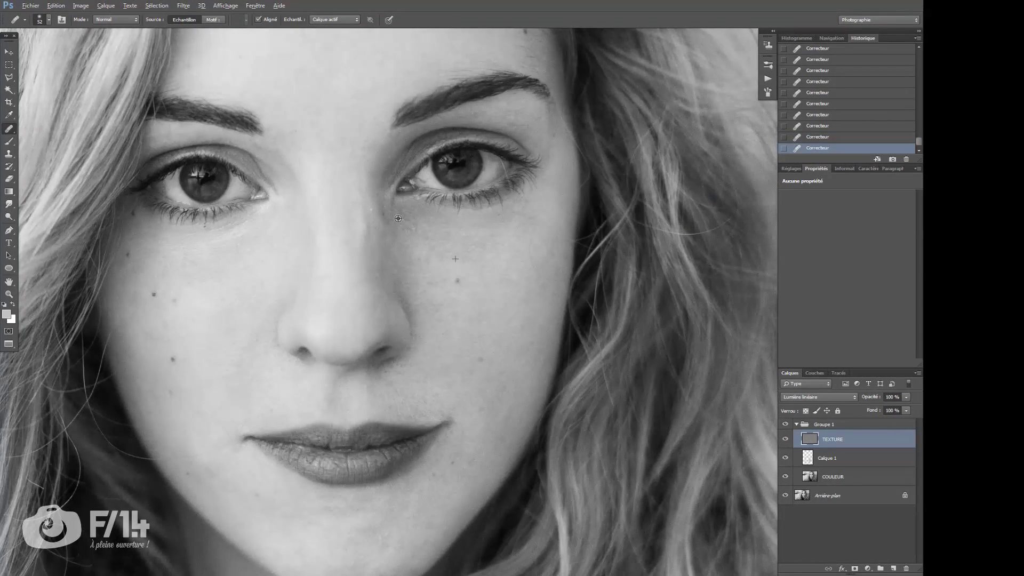
Step: Heal the small marks on the chin and along both sides of the lower jaw
scroll(446, 309, down, 4)
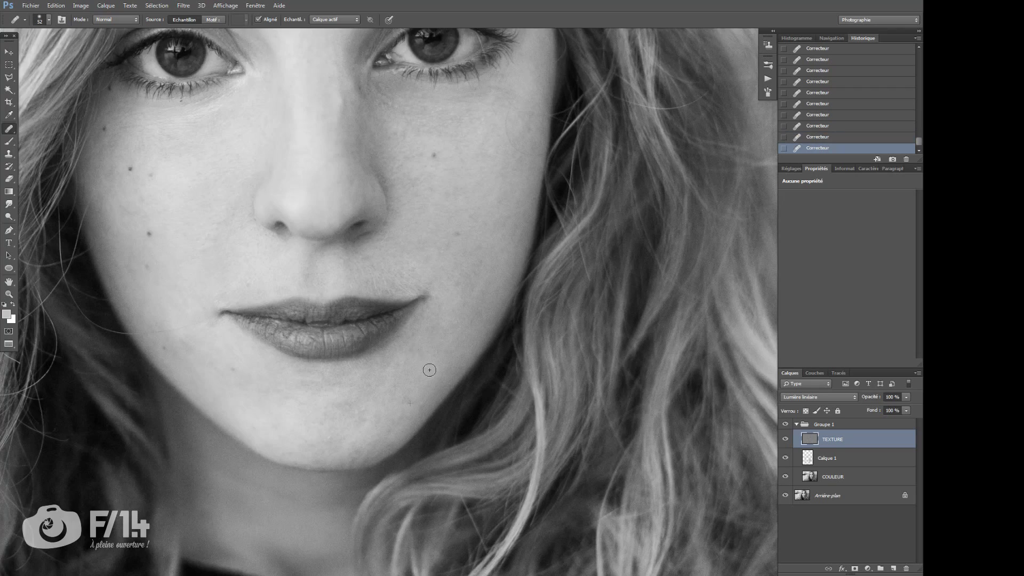
scroll(429, 370, down, 3)
scroll(412, 338, left, 2)
scroll(448, 313, up, 3)
scroll(448, 314, left, 1)
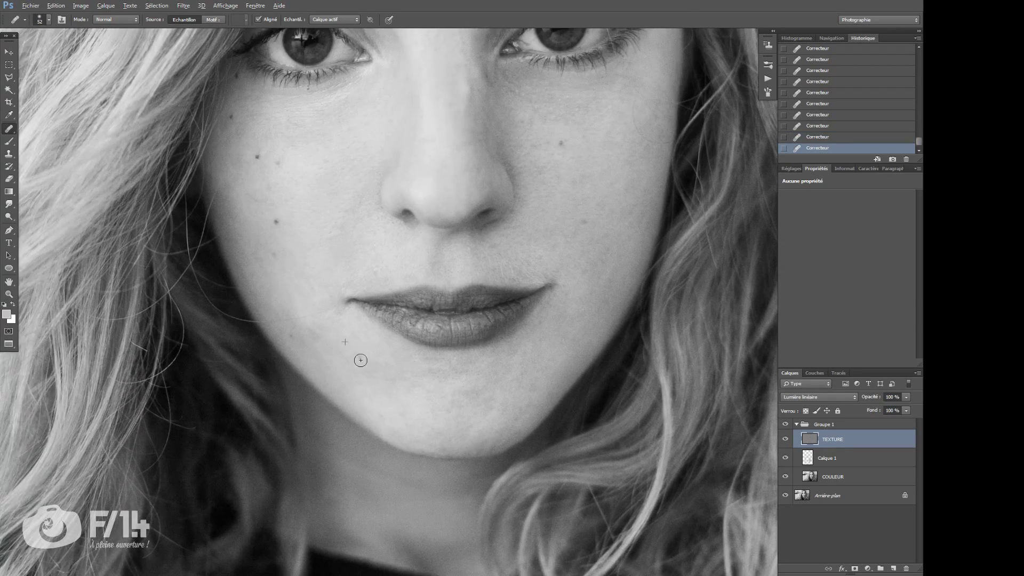
scroll(375, 322, up, 6)
scroll(429, 106, left, 2)
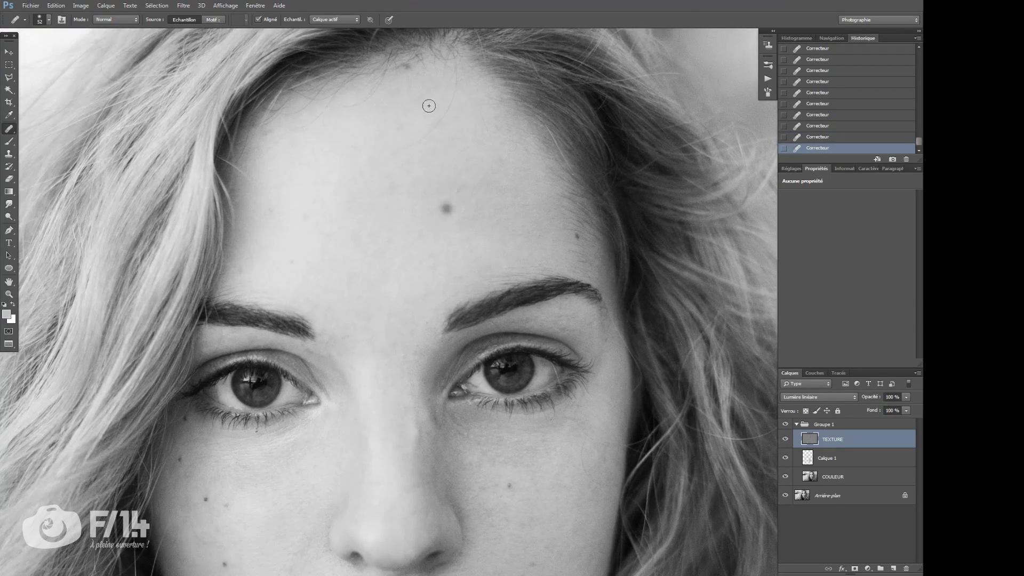
Step: Heal the forehead blemishes and resize the Healing Brush for the finer marks
scroll(464, 190, left, 1)
scroll(464, 191, down, 1)
scroll(369, 267, down, 4)
drag(359, 232, 343, 230)
scroll(370, 254, down, 5)
scroll(320, 261, left, 1)
key(bracketright)
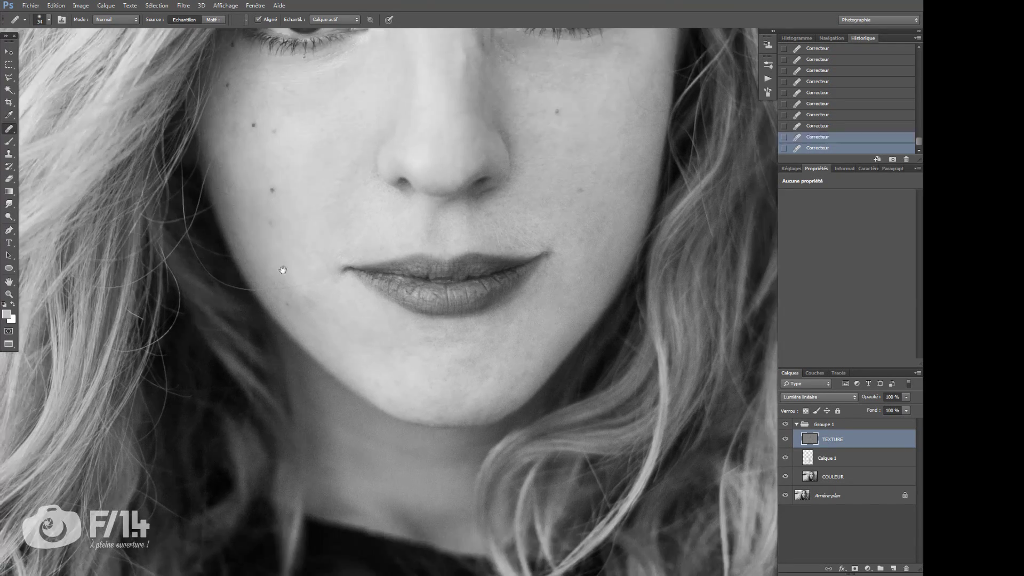
Step: Heal the marks on the chin and along the bridge of the nose, undoing the last stroke
scroll(283, 269, down, 1)
scroll(320, 288, right, 1)
click(418, 377)
mouse_move(516, 152)
mouse_down()
mouse_move(425, 338)
mouse_move(464, 414)
mouse_up()
key(bracketright)
click(382, 296)
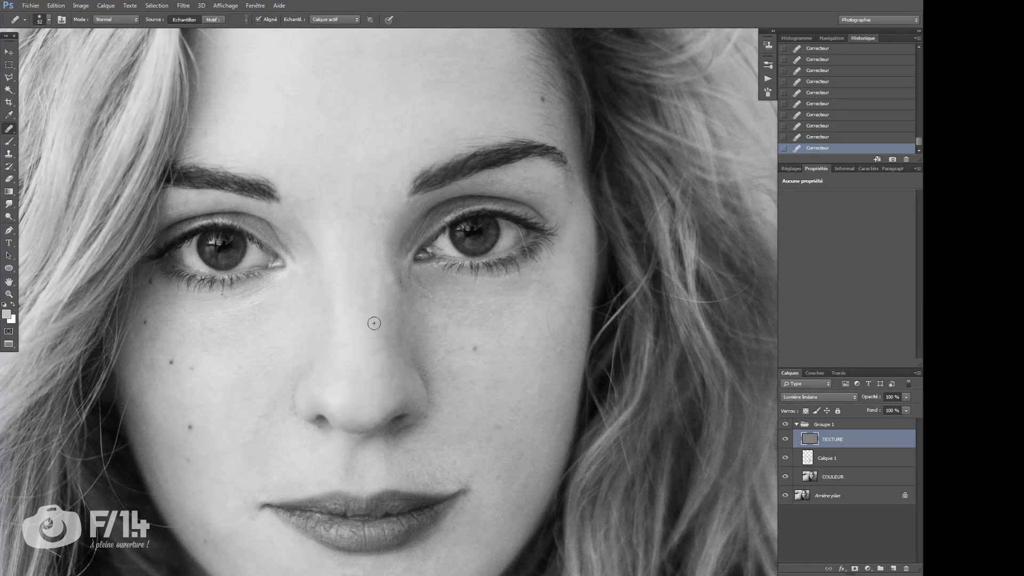
click(383, 309)
drag(385, 270, 401, 229)
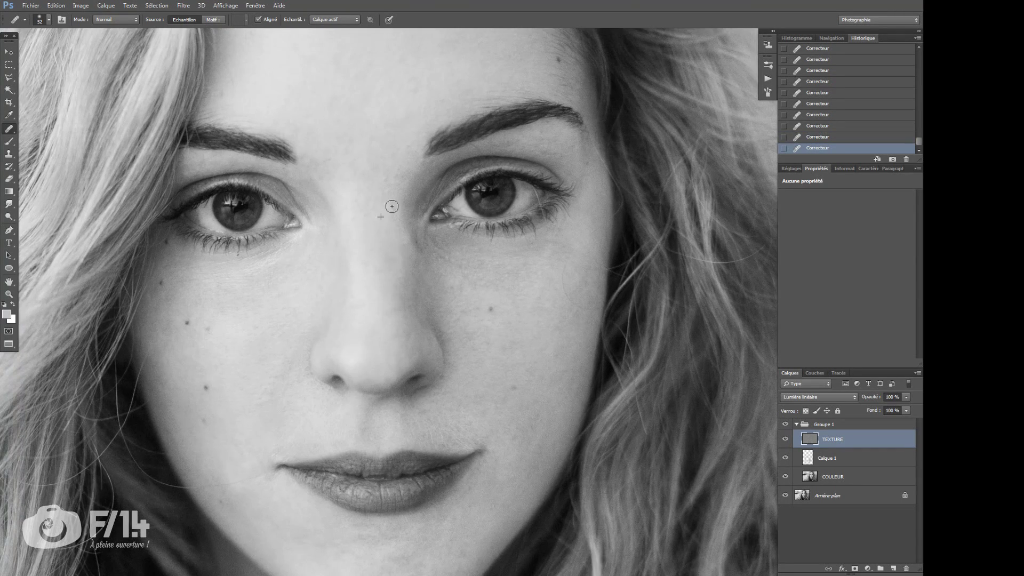
click(416, 285)
key(ctrl+z)
Step: Compare the whole portrait with and without the retouching group
key(z)
drag(420, 274, 346, 277)
click(785, 425)
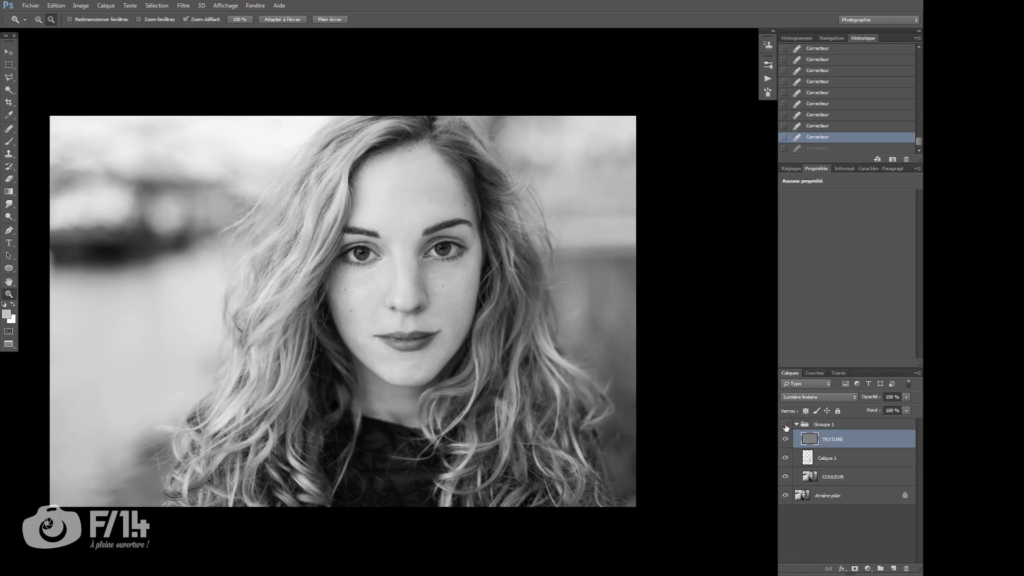
Step: Step back through the history to earlier healing states
drag(420, 266, 483, 267)
click(822, 81)
click(825, 60)
click(827, 49)
Step: On Calque 1, sample a skin tone and brush it at 10 % opacity around the nose and left-hand cheek
click(828, 458)
key(b)
alt+click(431, 255)
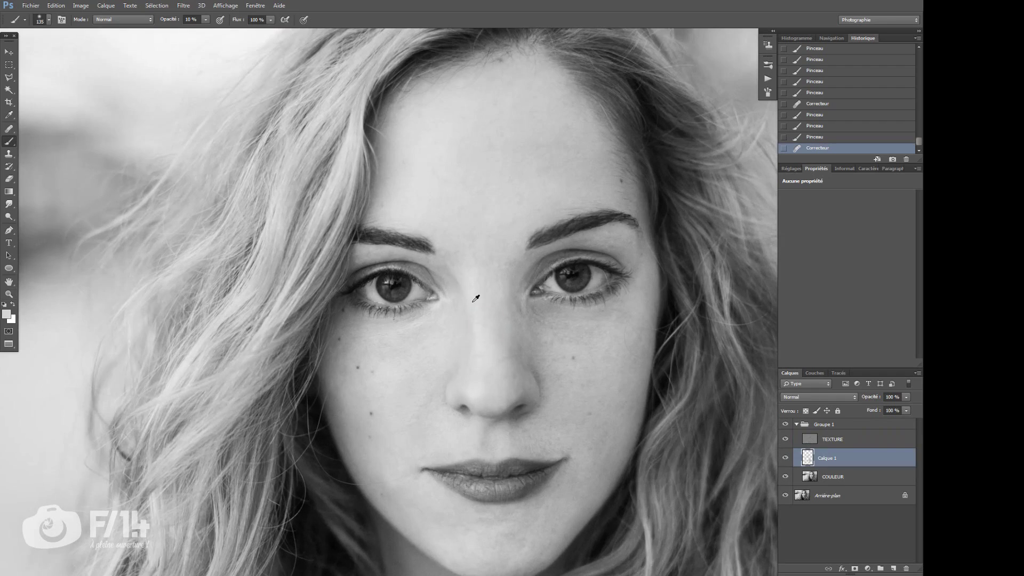
drag(470, 347, 470, 362)
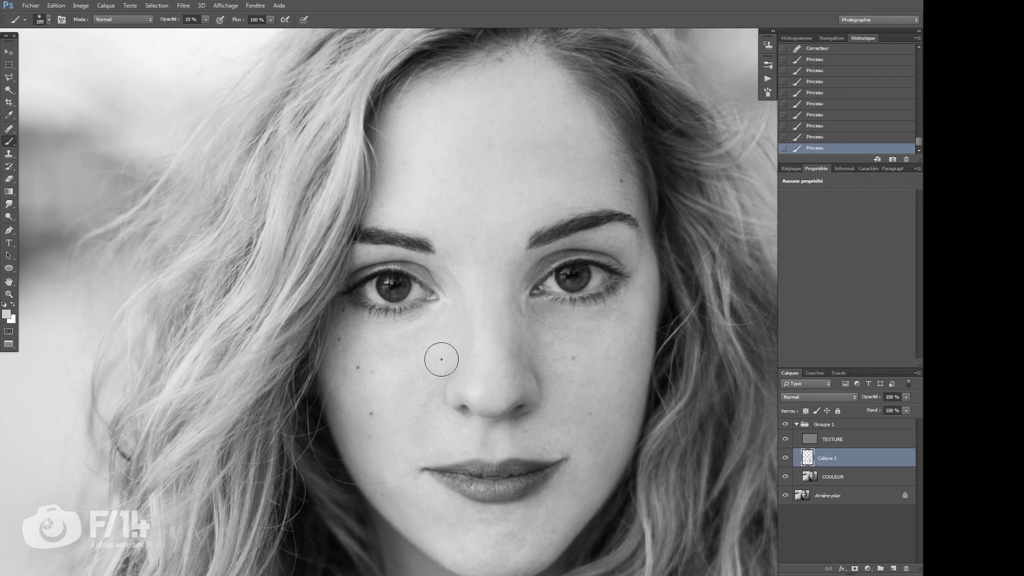
click(441, 357)
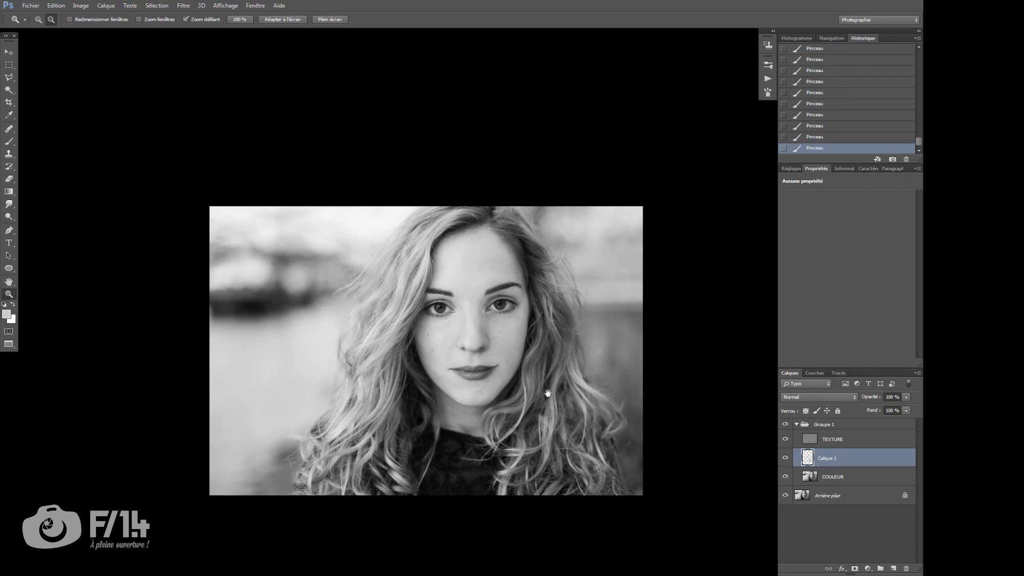
Step: Compare the portrait with and without Groupe 1, and touch up the skin tone beside the nose with the brush
click(786, 424)
click(786, 424)
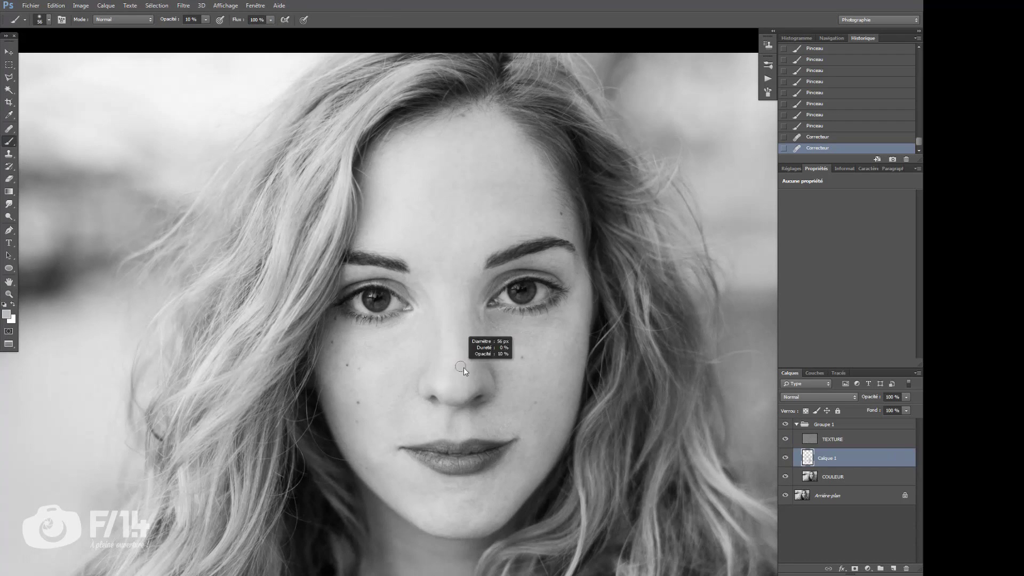
click(499, 340)
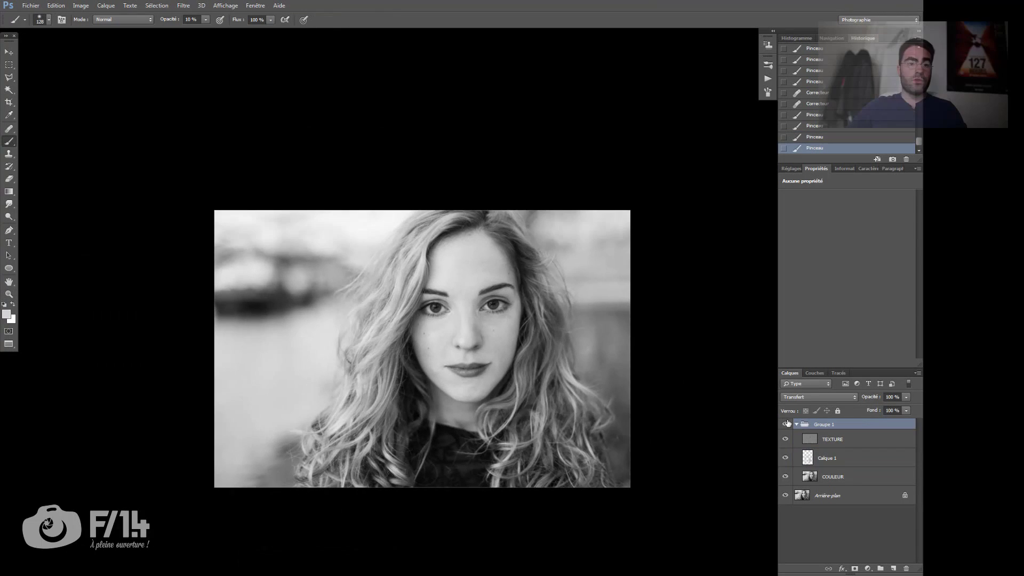
Step: Rename the retouching group as SPLIT and collapse it
double_click(824, 424)
text(SPLIT)
key(Return)
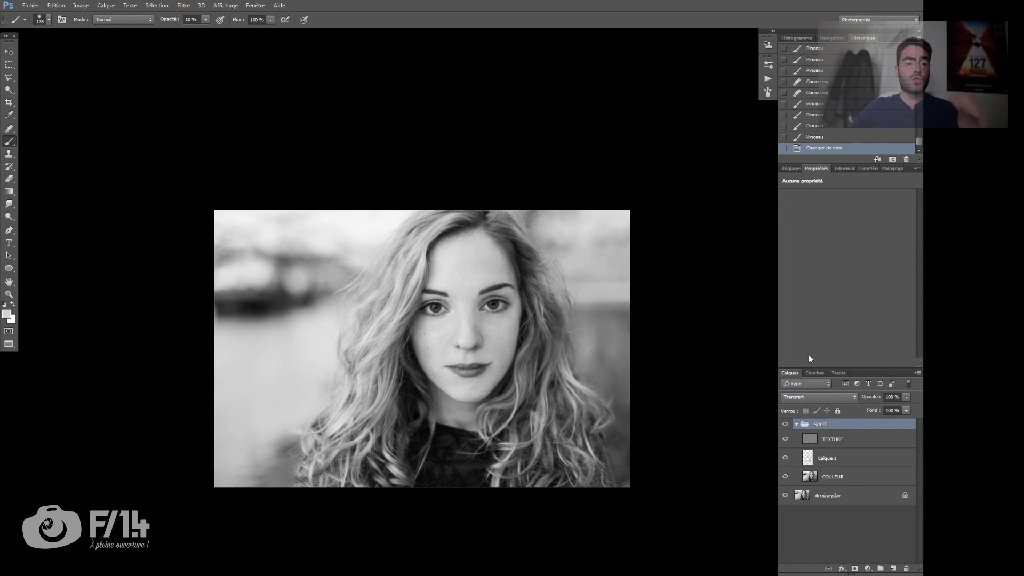
click(796, 424)
Step: Open the recorded actions and collapse the MOI, Split Frequency and lower Mes boutons sets to examine Noir et Blanc
click(768, 79)
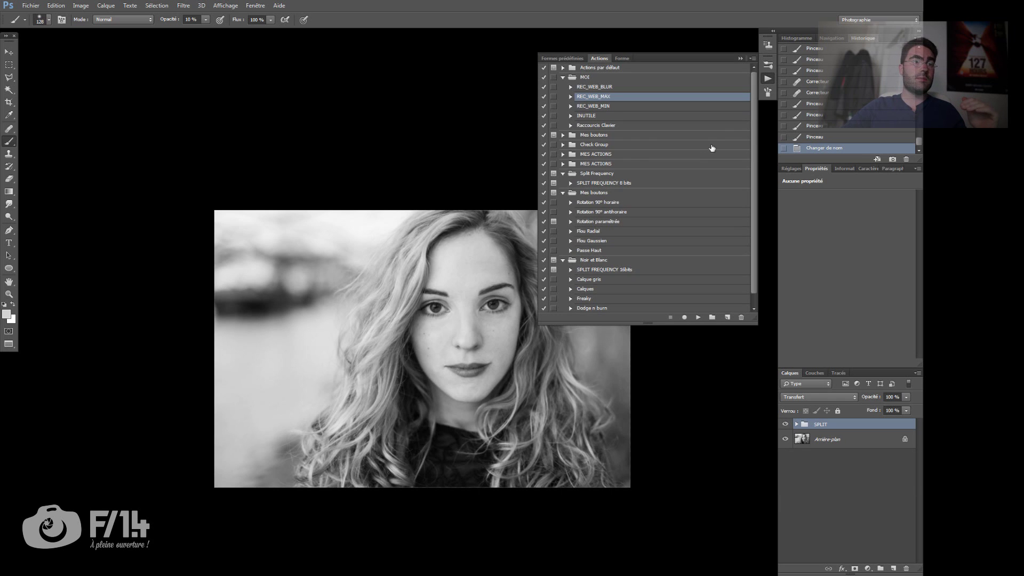
click(563, 78)
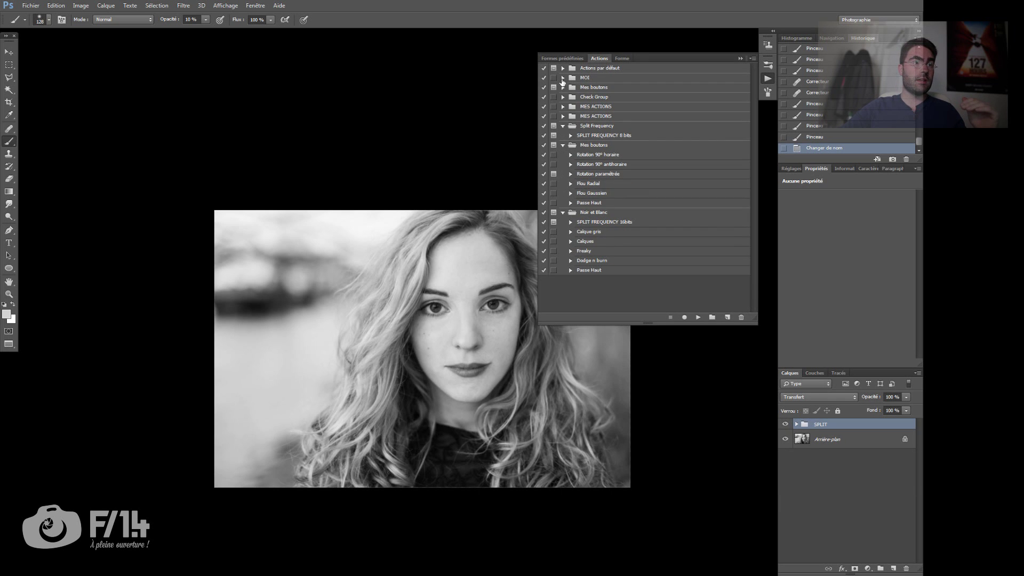
click(564, 127)
click(563, 135)
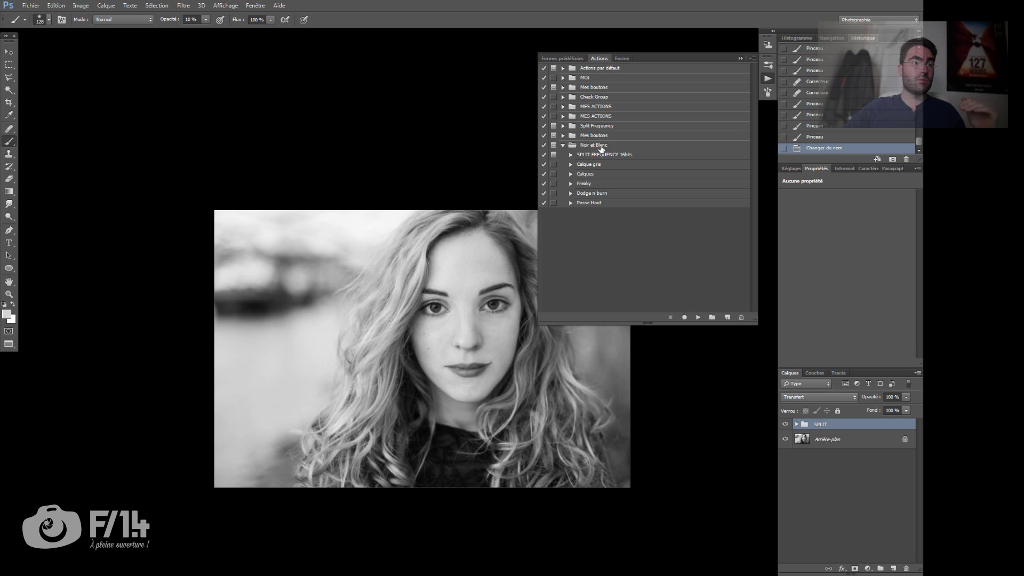
Step: Create a new layer group above SPLIT and name it DnB
drag(514, 384, 545, 360)
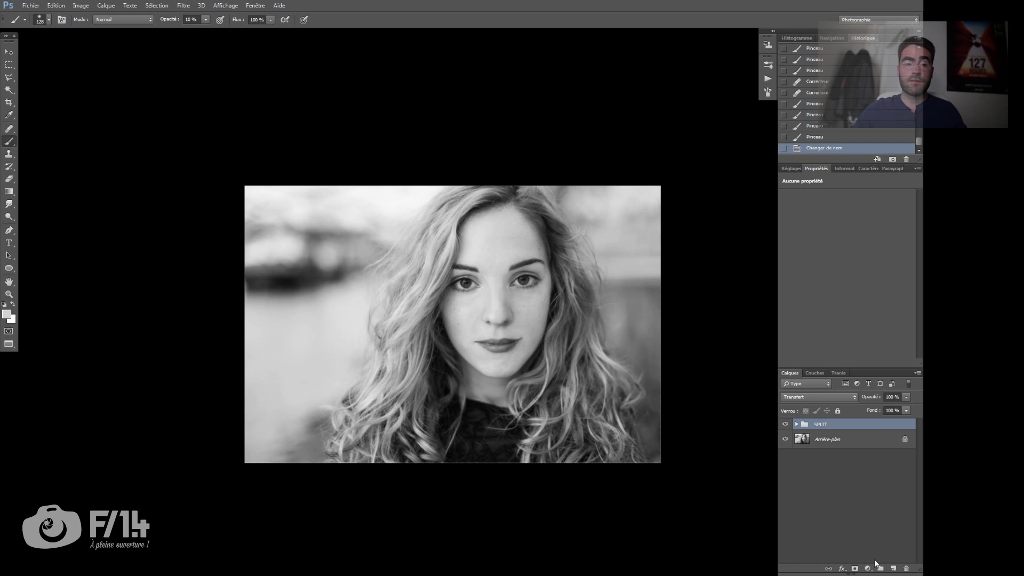
click(881, 568)
double_click(820, 426)
text(DnB)
key(Return)
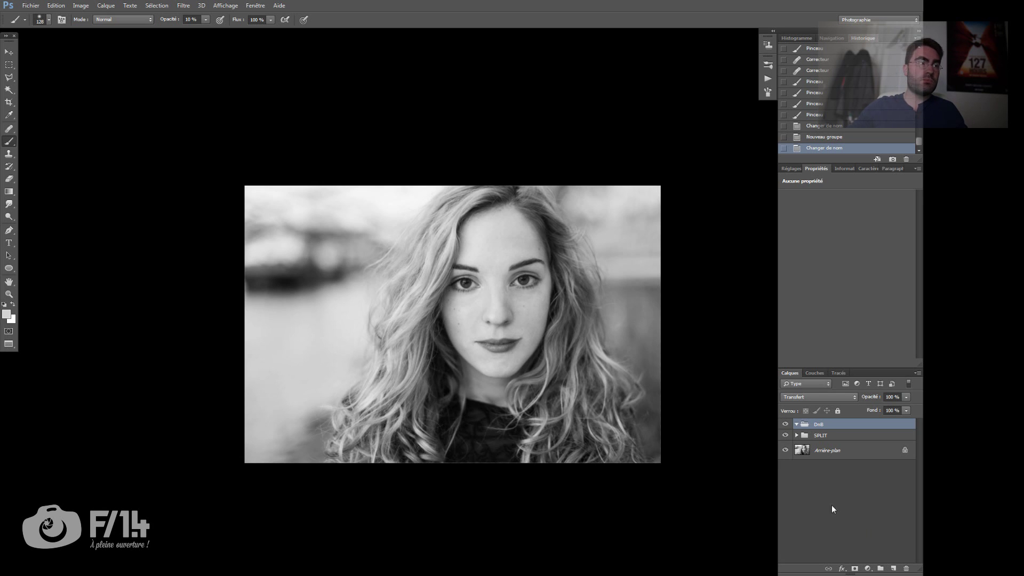
Step: Add a new layer inside DnB in Lumière tamisée mode at 100% opacity, filled with the 50% gray neutral colour
click(106, 6)
mouse_move(216, 16)
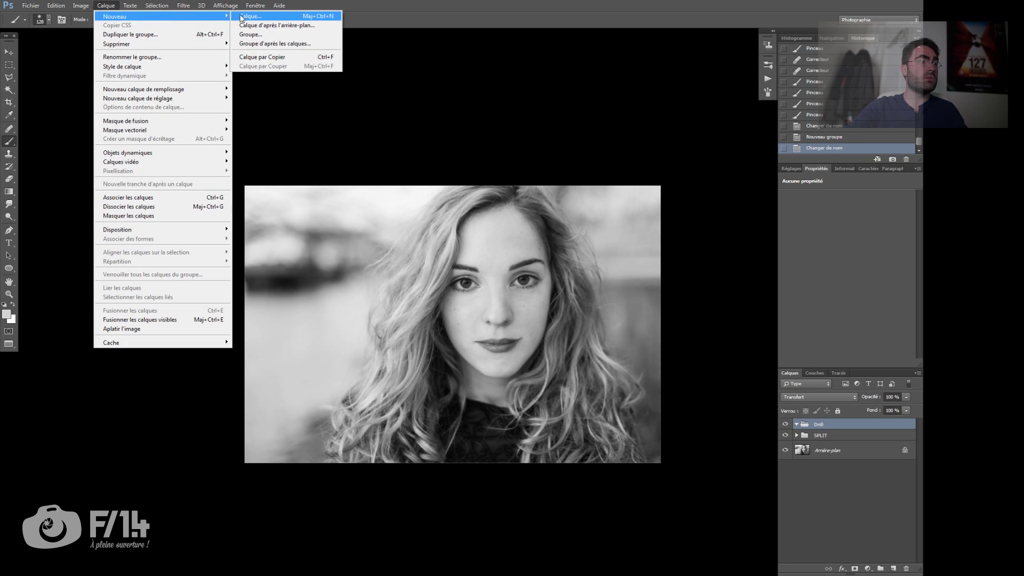
click(251, 15)
click(261, 229)
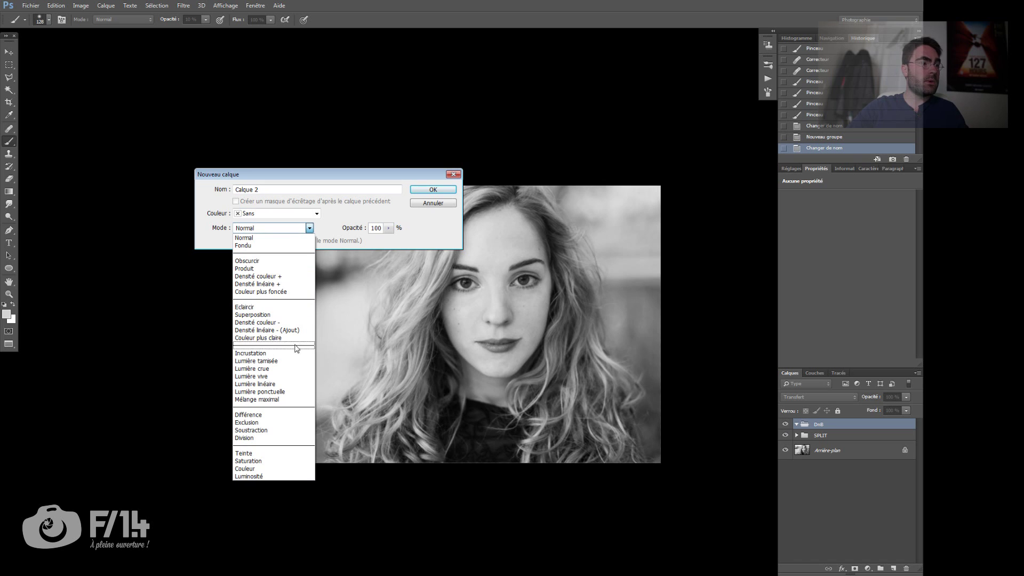
click(277, 363)
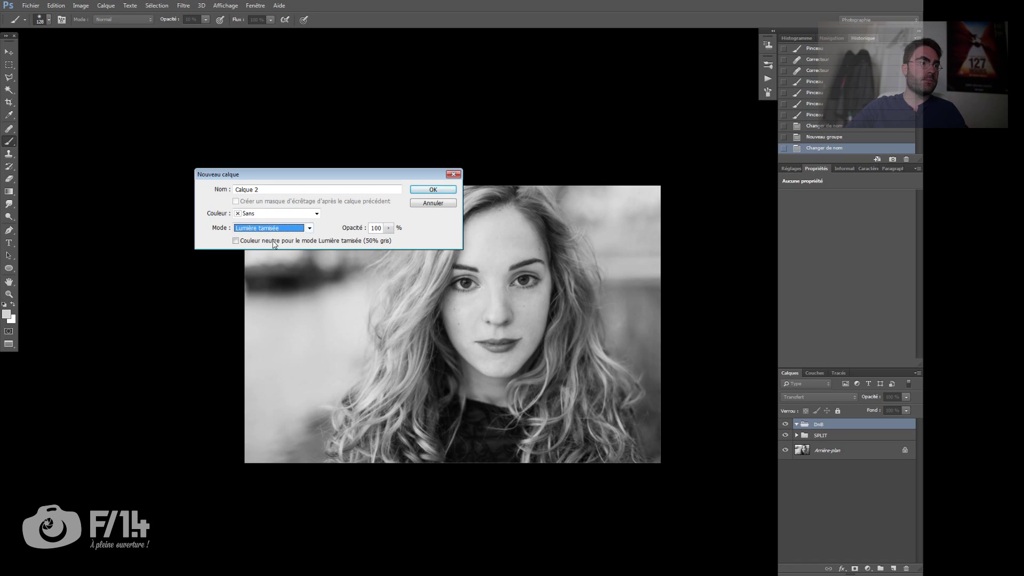
click(276, 241)
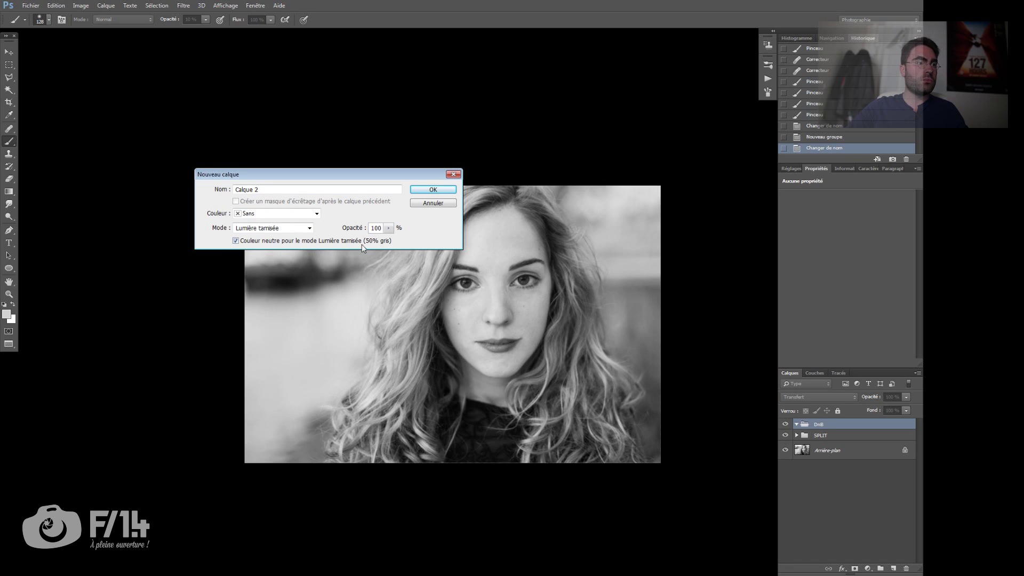
click(433, 190)
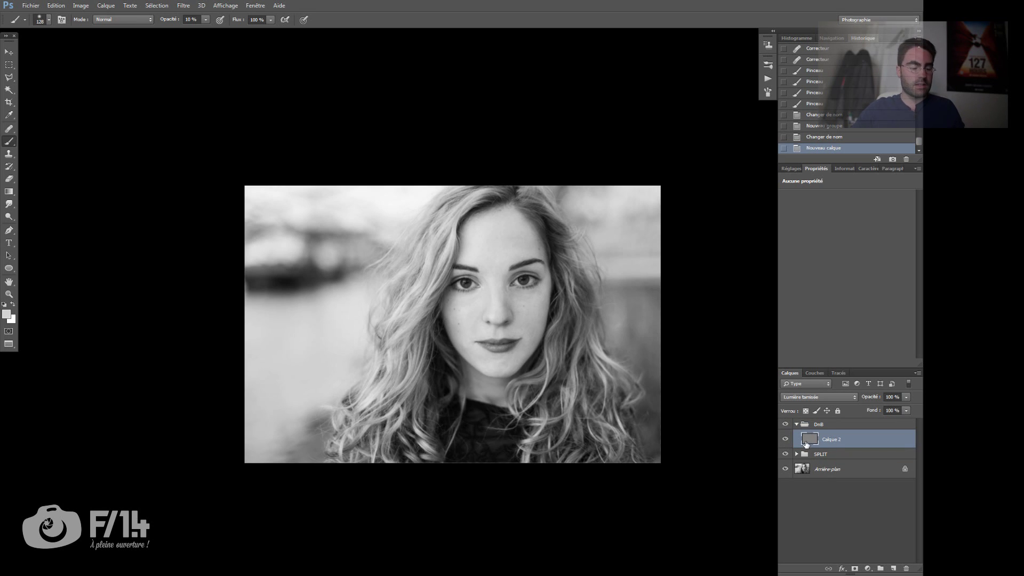
Step: Duplicate the gray Lumière tamisée layer four times inside the DnB group
key(ctrl+j)
key(ctrl+j)
key(ctrl+j)
key(ctrl+j)
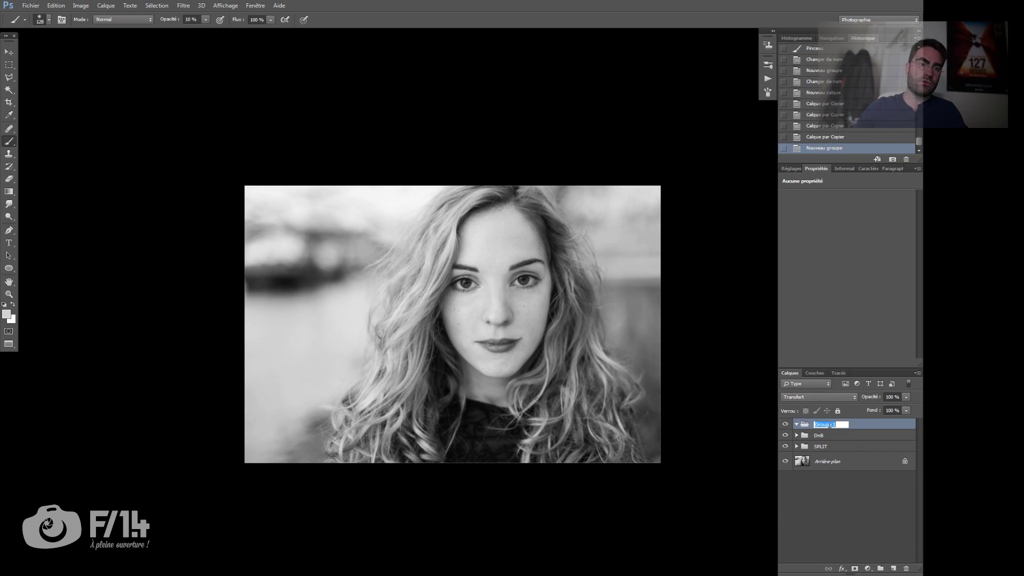
Step: Name the new top group FOND and add a darkening Curves adjustment in it with input 160 and output 66
text(FOND)
key(Return)
click(867, 569)
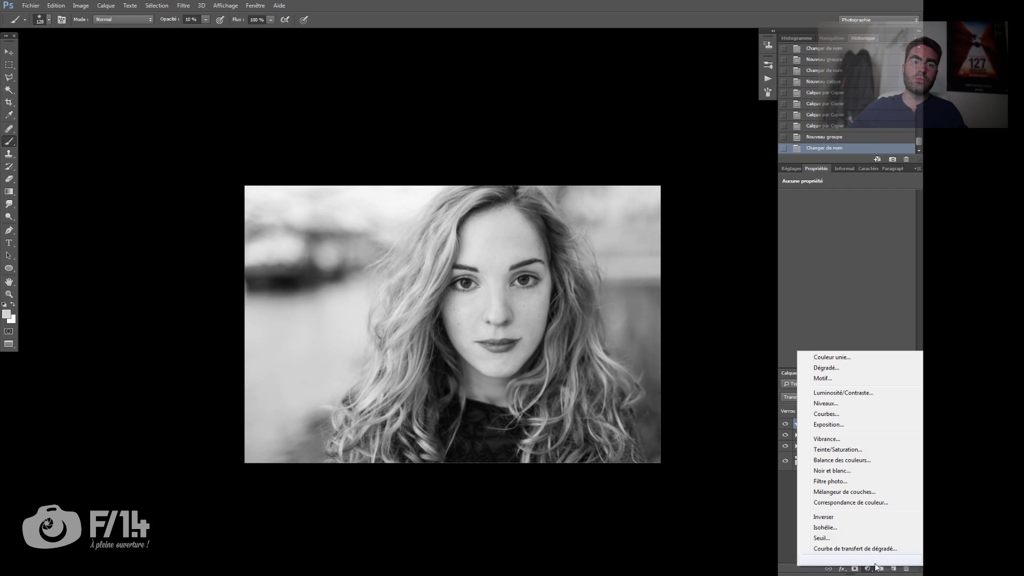
click(833, 414)
drag(857, 271, 869, 292)
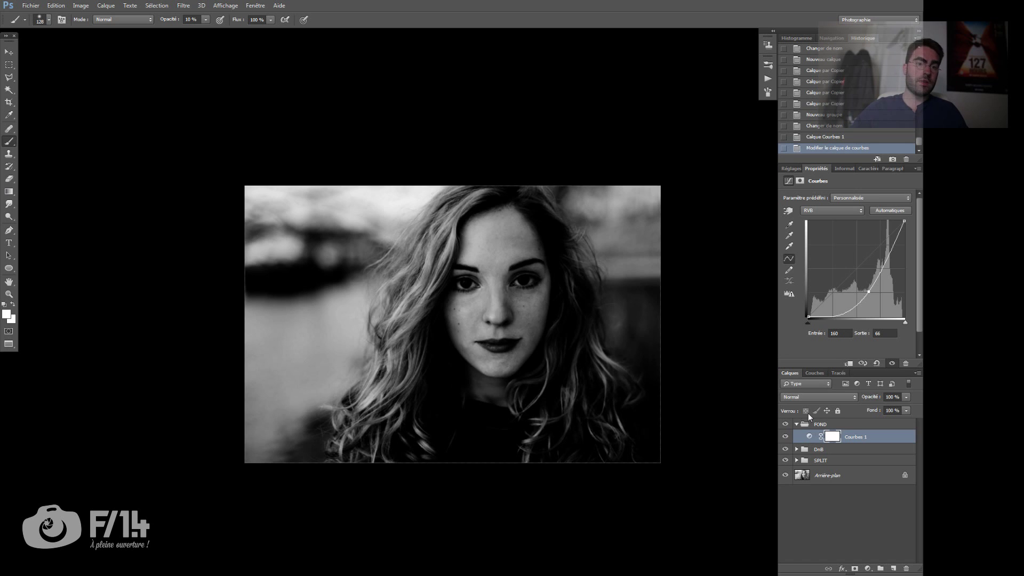
Step: Invert the Courbes 1 mask to black and paint the background around the woman in white with the brush at 25% opacity
key(ctrl+i)
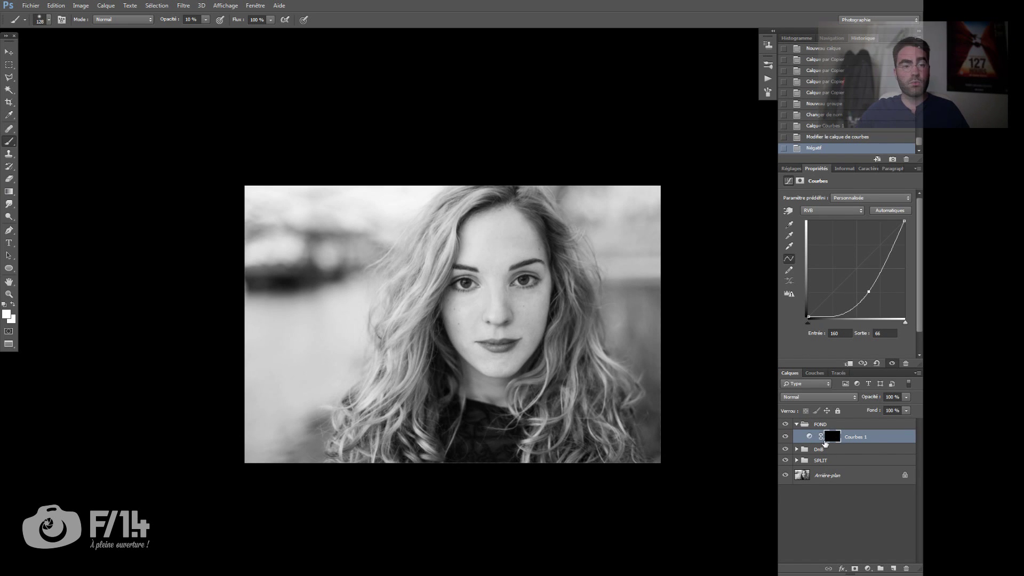
drag(292, 287, 315, 288)
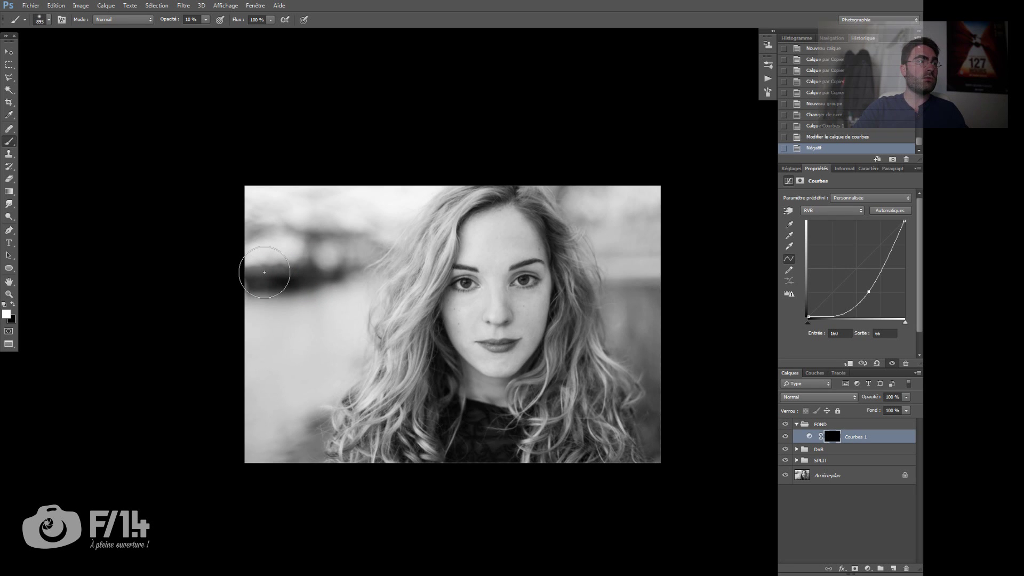
drag(319, 275, 324, 258)
key(2)
key(5)
mouse_move(221, 362)
mouse_down()
mouse_move(309, 344)
mouse_move(327, 325)
mouse_move(270, 400)
mouse_move(295, 405)
mouse_move(256, 309)
mouse_up()
mouse_move(638, 242)
mouse_down()
mouse_move(653, 353)
mouse_move(630, 224)
mouse_up()
mouse_move(630, 224)
mouse_down()
mouse_move(597, 168)
mouse_move(650, 344)
mouse_move(620, 385)
mouse_up()
mouse_move(358, 243)
mouse_down()
mouse_move(281, 430)
mouse_move(242, 215)
mouse_up()
mouse_move(339, 243)
mouse_down()
mouse_move(301, 251)
mouse_move(244, 461)
mouse_up()
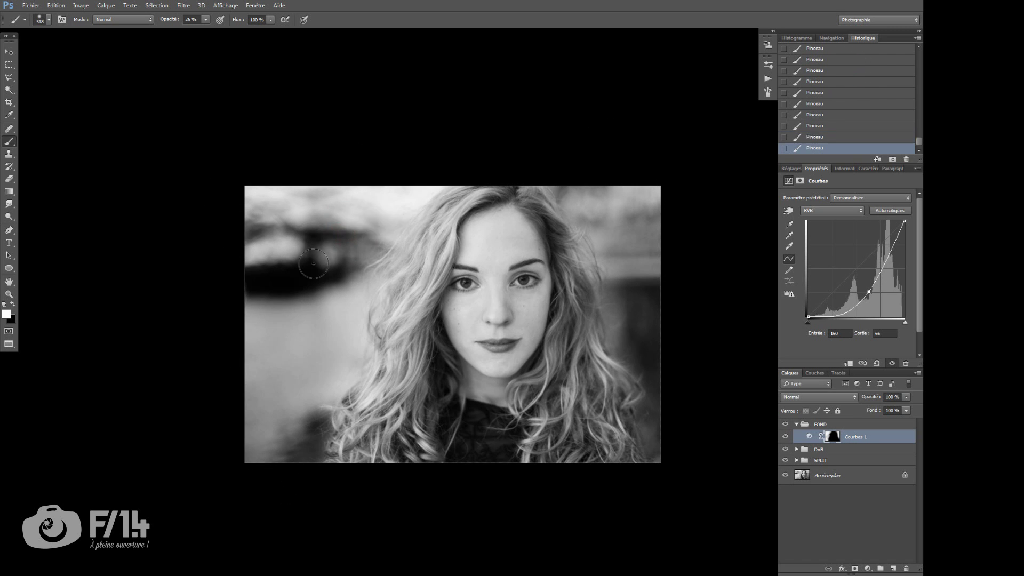
drag(613, 263, 662, 449)
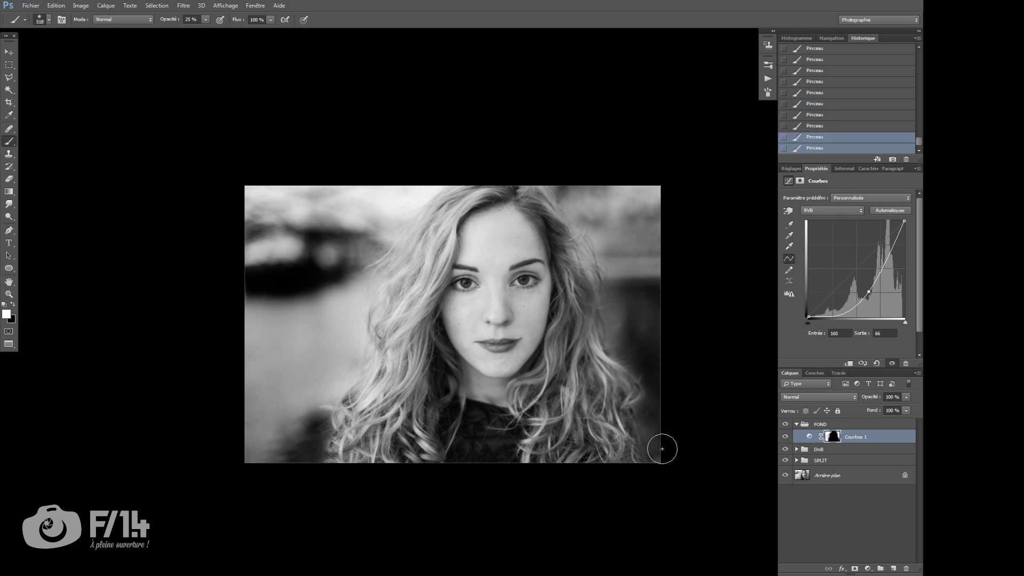
Step: Refine the Courbes 1 mask along the right-hand edge of the hair, undoing three of the brush strokes
ctrl+click(625, 359)
alt+right_click(606, 303)
mouse_move(640, 382)
mouse_down()
mouse_move(606, 347)
mouse_move(666, 430)
mouse_up()
drag(593, 347, 609, 280)
mouse_move(565, 171)
mouse_down()
mouse_move(578, 218)
mouse_move(588, 187)
mouse_up()
key(ctrl+alt+z)
key(ctrl+alt+z)
key(ctrl+alt+z)
drag(580, 144, 593, 100)
drag(391, 335, 492, 255)
key(alt+space)
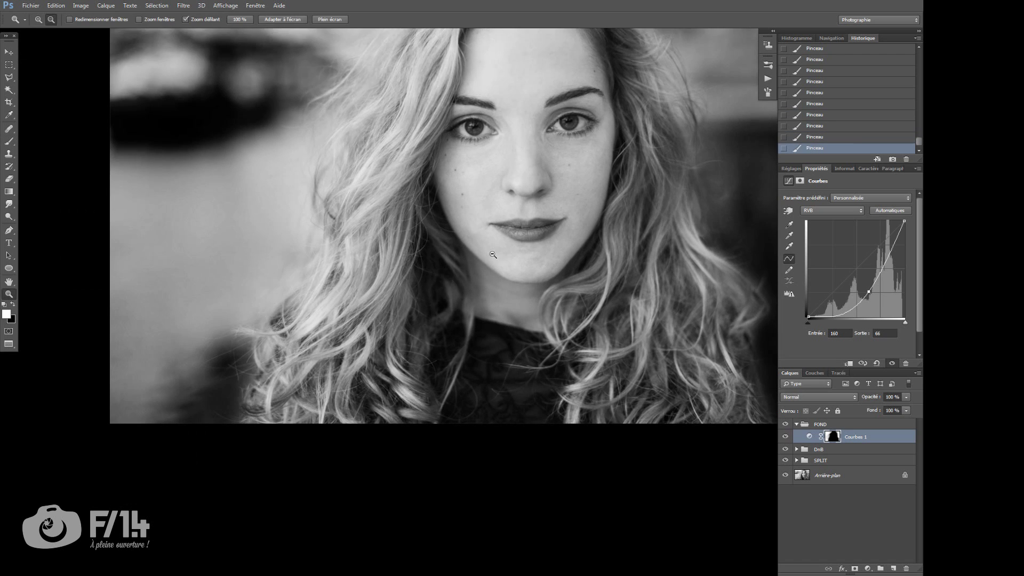
click(493, 255)
key(b)
Step: Compare the portrait with and without the FOND group, and soften the curve to input 174 and output 92
click(785, 425)
click(785, 424)
click(785, 425)
click(785, 425)
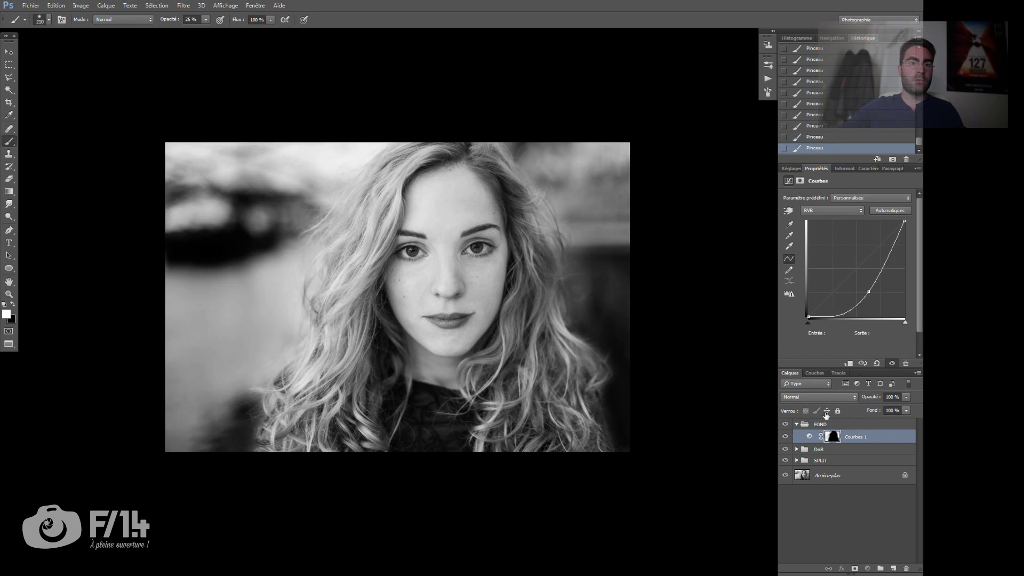
drag(869, 292, 875, 283)
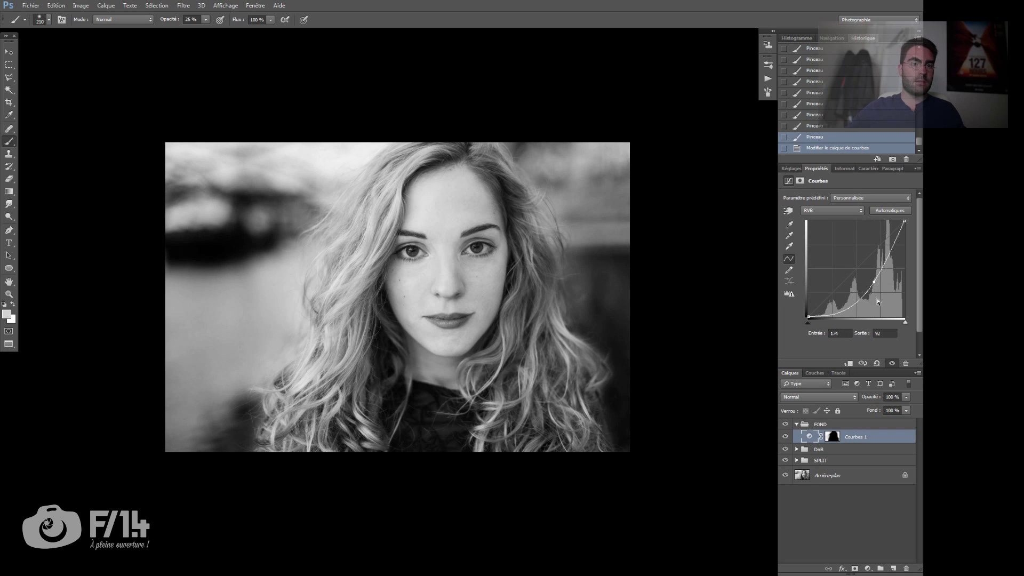
Step: Collapse FOND, expand DnB and rename its lowest gray layer as Cheveux
click(797, 424)
click(797, 435)
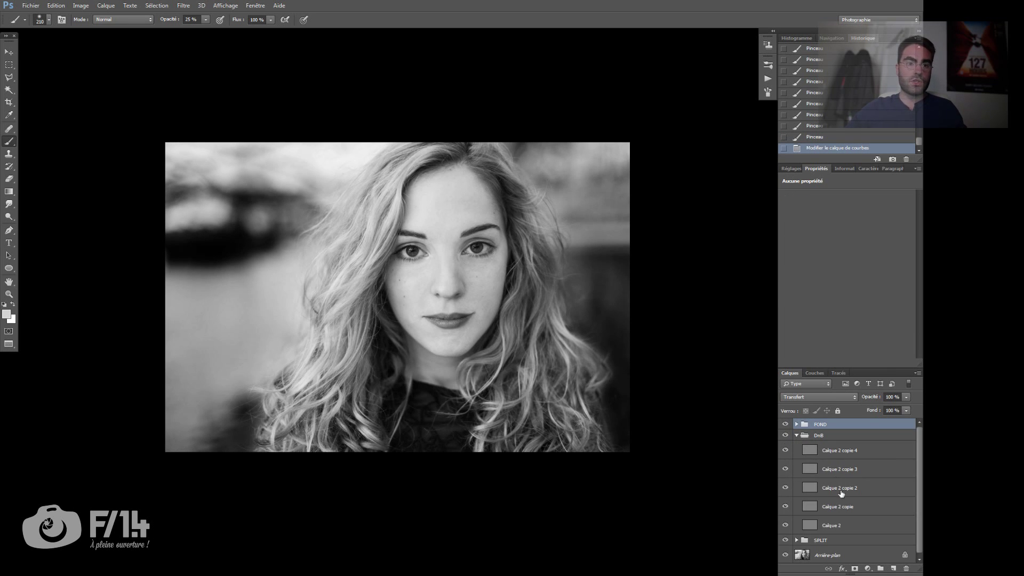
double_click(832, 526)
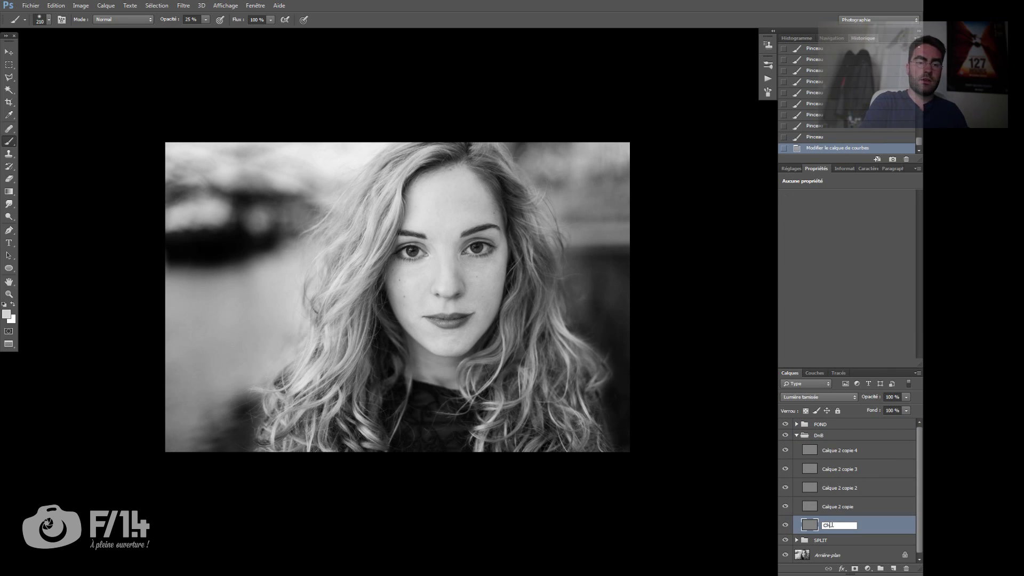
key(Return)
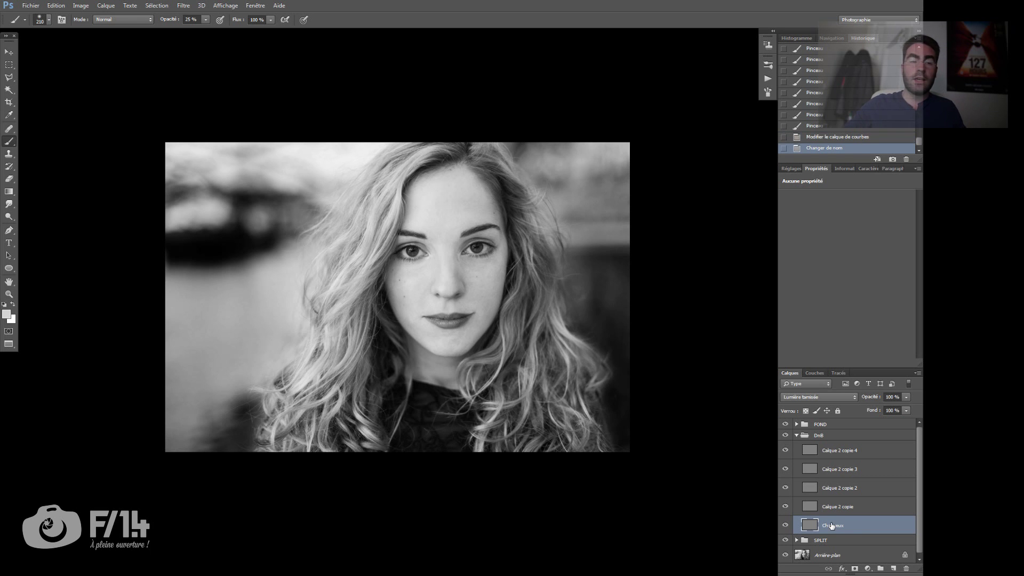
Step: Switch to the windowed screen mode and prepare a small black brush at 10% opacity for the hair
scroll(371, 246, up, 4)
key(f)
key(f)
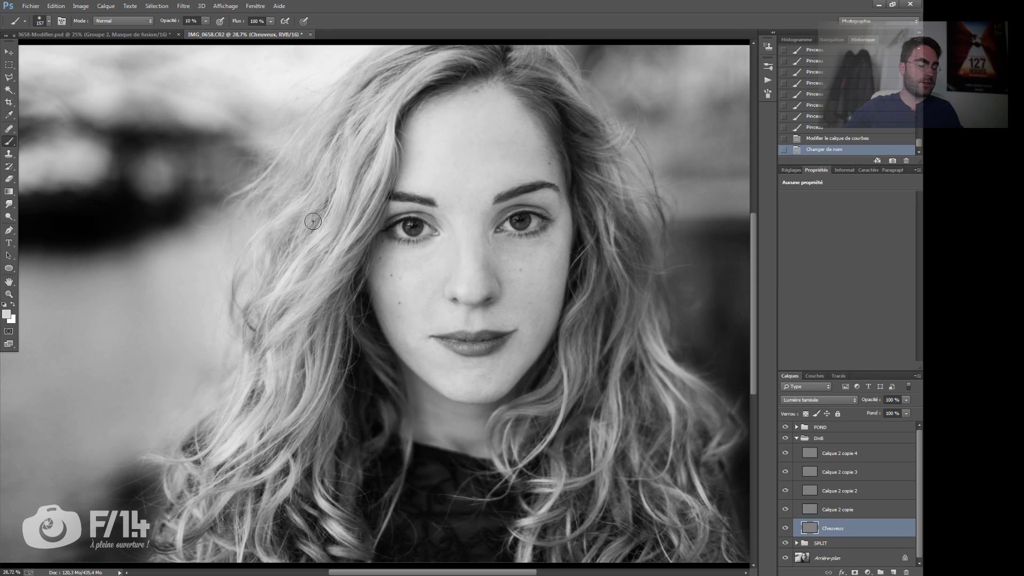
key(x)
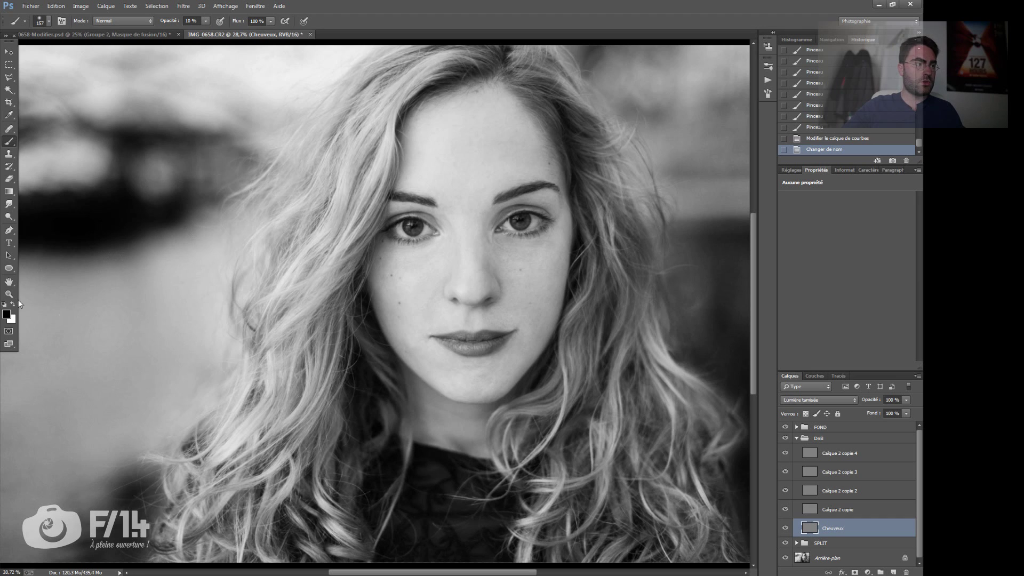
drag(280, 232, 274, 233)
key(x)
key(x)
key(x)
key(x)
key(x)
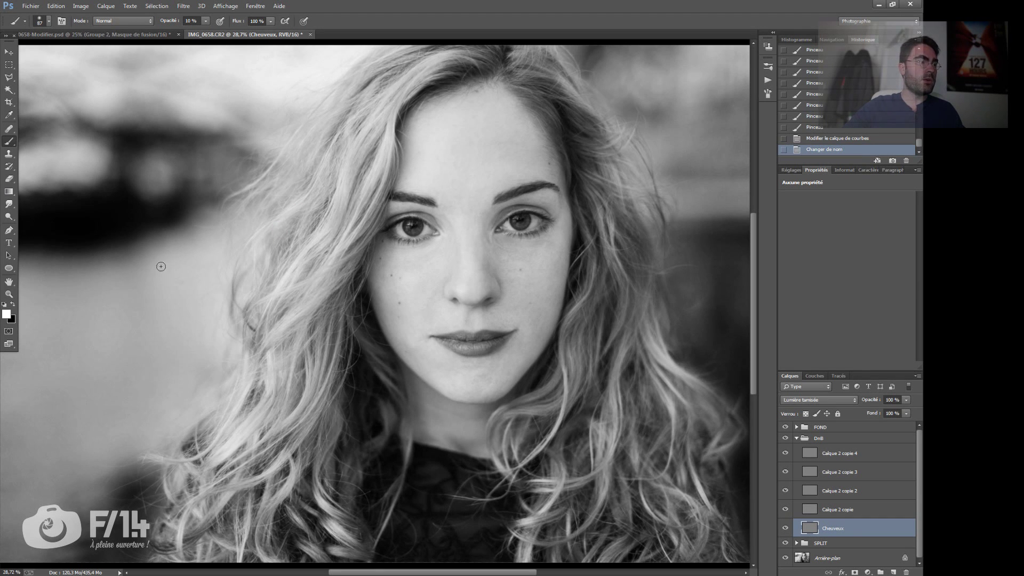
drag(265, 230, 266, 232)
key(x)
alt+right_click(355, 194)
alt+right_click(370, 175)
Step: Darken the shadows between the upper hair strands left of the face on the Cheveux layer
drag(369, 178, 339, 230)
drag(375, 147, 328, 247)
mouse_move(368, 170)
mouse_down()
mouse_move(347, 219)
mouse_move(307, 229)
mouse_move(333, 177)
mouse_up()
drag(367, 123, 314, 206)
drag(356, 140, 321, 203)
mouse_move(352, 144)
mouse_down()
mouse_move(320, 205)
mouse_move(326, 197)
mouse_up()
drag(343, 164, 345, 162)
Step: Burn the dark areas of the left-hand hair from beside the cheek down to the curls over the shoulder
drag(327, 270, 308, 230)
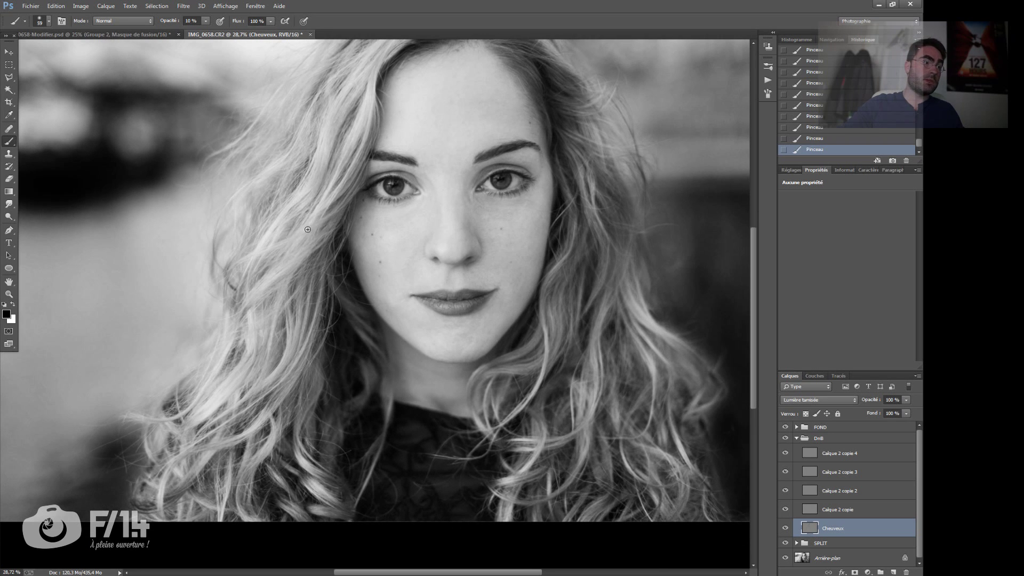
drag(309, 316, 316, 316)
mouse_move(320, 268)
mouse_down()
mouse_move(308, 331)
mouse_move(258, 381)
mouse_up()
drag(242, 343, 211, 431)
drag(262, 411, 239, 431)
mouse_move(304, 384)
mouse_down()
mouse_move(278, 456)
mouse_move(296, 405)
mouse_up()
drag(318, 251, 289, 308)
drag(328, 176, 286, 236)
drag(310, 173, 253, 226)
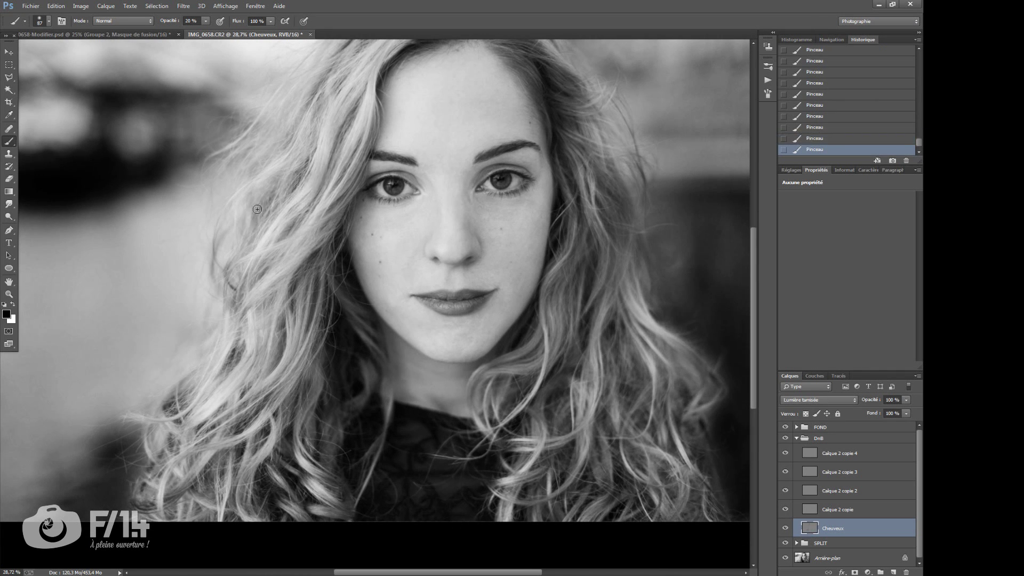
Step: Darken the hair roots around the parting and down the forehead, checking the last two strokes by undoing and restoring them
drag(427, 90, 374, 203)
mouse_move(426, 133)
mouse_down()
mouse_move(373, 159)
mouse_move(408, 158)
mouse_up()
mouse_move(435, 134)
mouse_down()
mouse_move(411, 155)
mouse_move(468, 168)
mouse_up()
drag(439, 147, 486, 199)
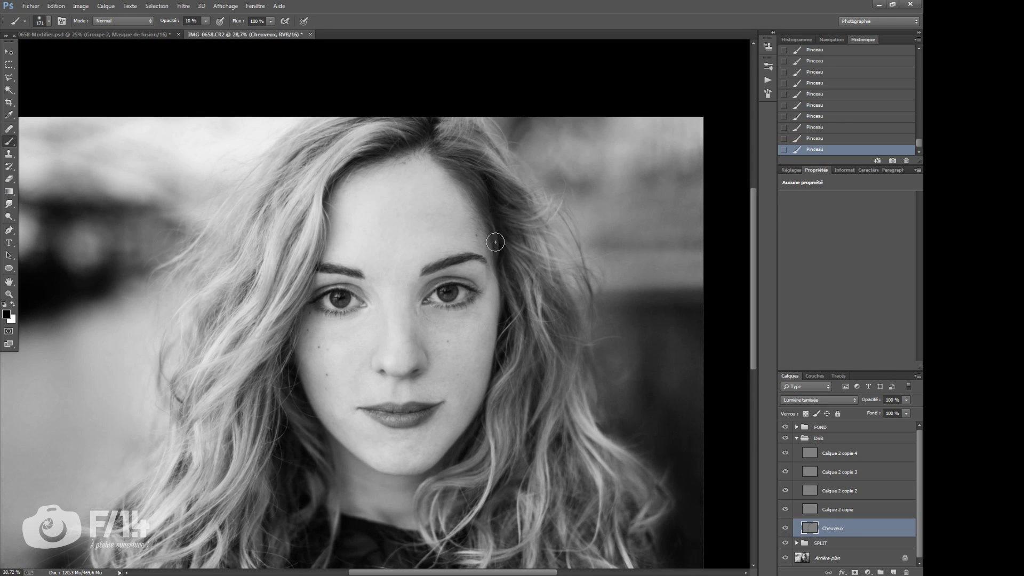
drag(517, 263, 473, 211)
key(ctrl+alt+z)
key(ctrl+alt+z)
drag(380, 169, 350, 164)
key(1)
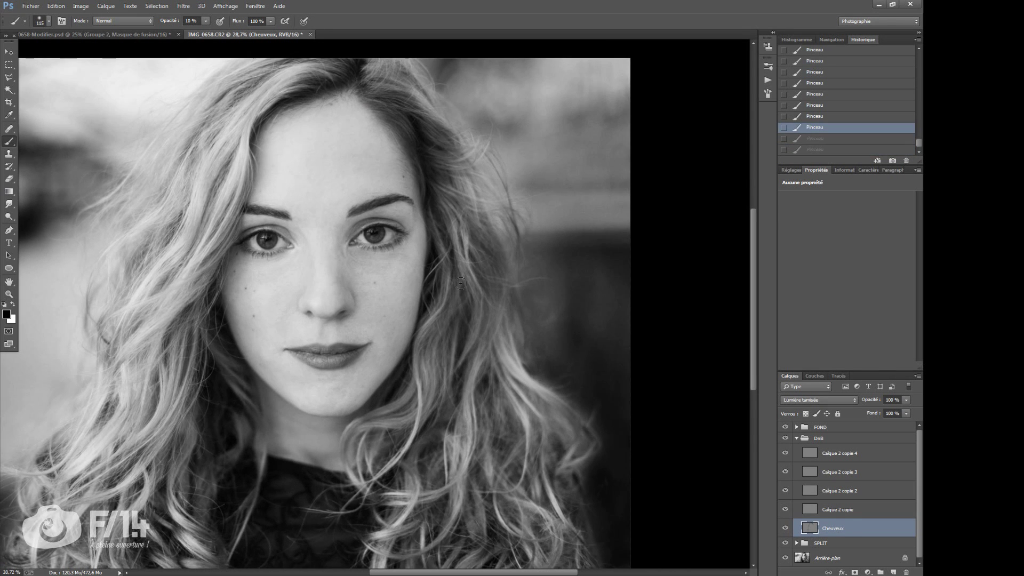
key(ctrl+shift+z)
key(ctrl+shift+z)
Step: Darken the shadows among the lower curls beside the neck with the black brush at 10% opacity
drag(460, 284, 459, 237)
key(bracketleft)
key(bracketleft)
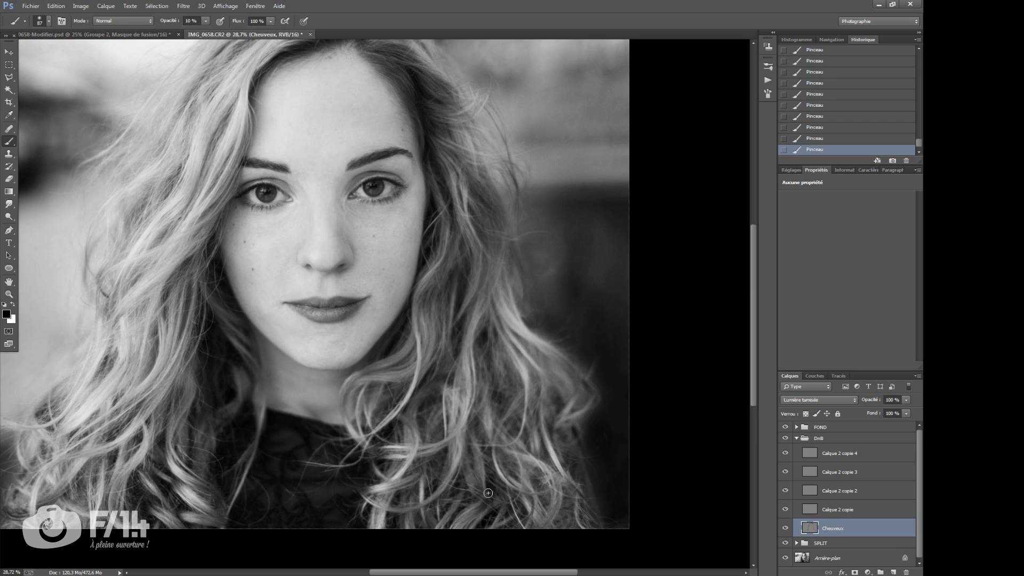
drag(218, 382, 223, 382)
drag(421, 405, 425, 387)
drag(434, 400, 435, 461)
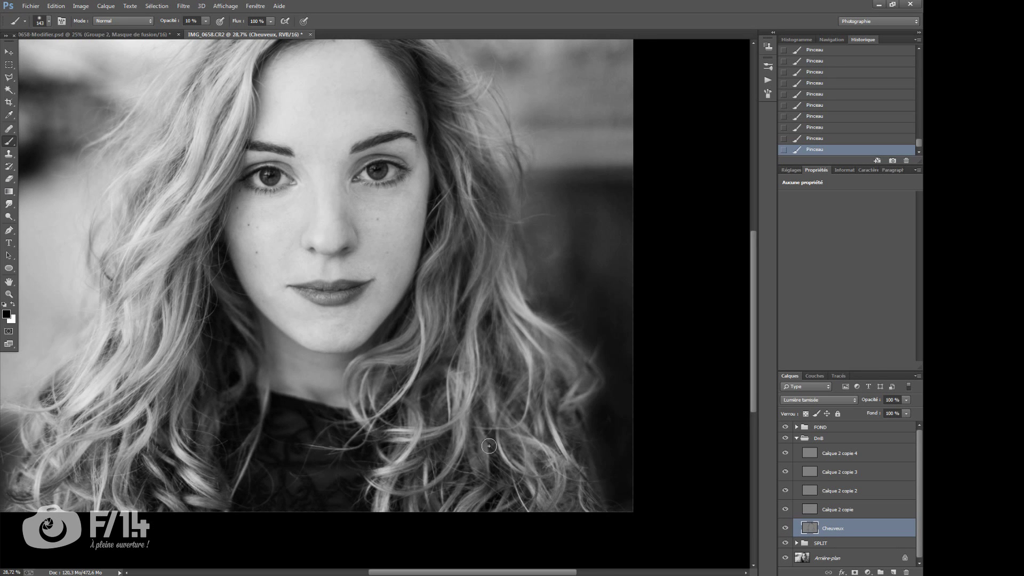
Step: Lighten a few strands in the left-hand hair with white, and deepen more hair shadows with black
drag(438, 300, 484, 310)
drag(285, 387, 282, 387)
mouse_move(261, 363)
mouse_down()
mouse_move(277, 304)
mouse_move(249, 352)
mouse_up()
key(x)
drag(253, 297, 247, 340)
drag(246, 340, 242, 339)
key(x)
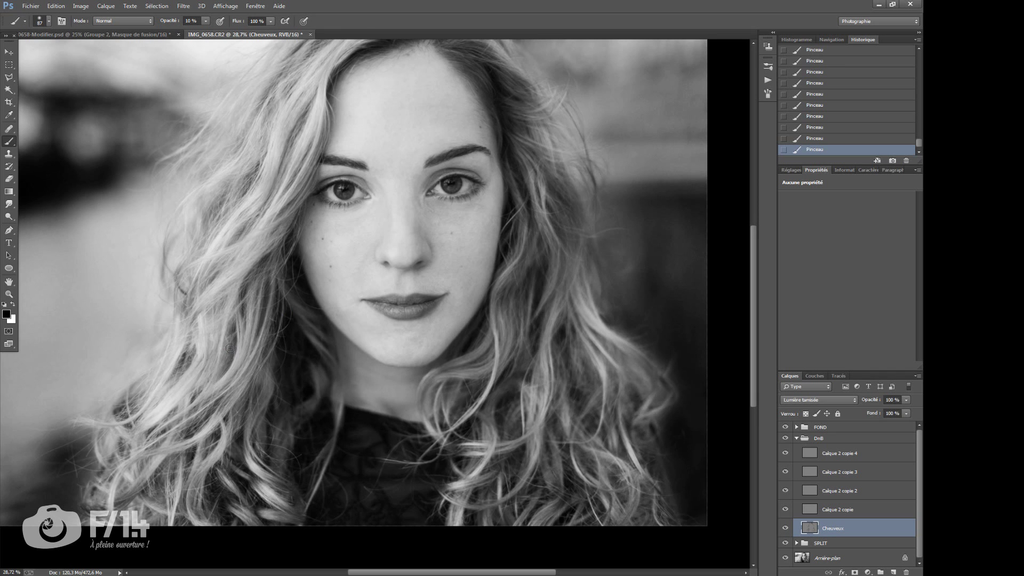
drag(171, 376, 175, 353)
drag(516, 87, 497, 231)
drag(275, 247, 271, 221)
mouse_move(520, 314)
mouse_down()
mouse_move(575, 319)
mouse_move(478, 307)
mouse_up()
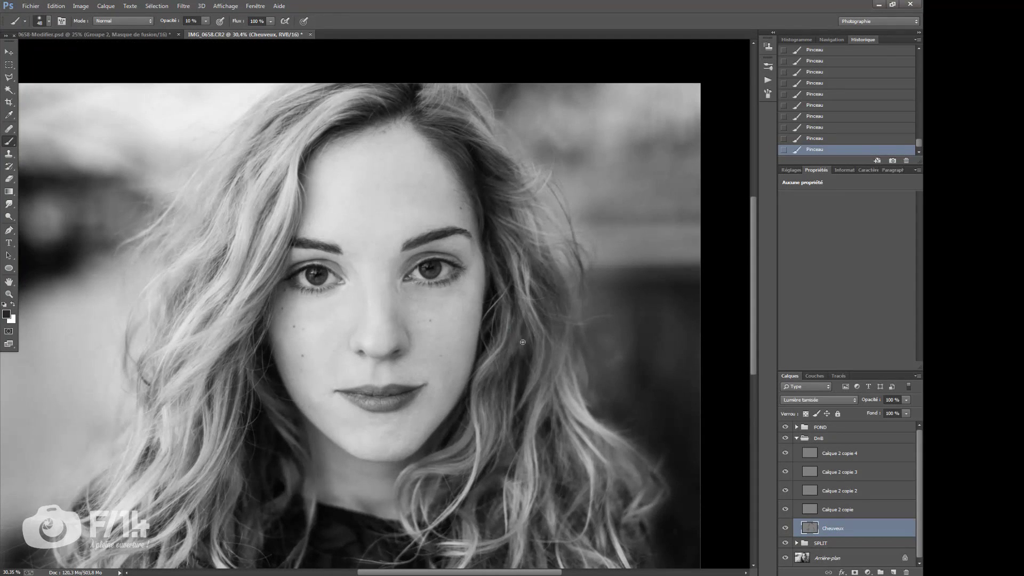
Step: Lighten individual strands in the right-hand hair and near the crown with a finer white brush
key(x)
key(bracketleft)
key(bracketleft)
key(bracketleft)
key(bracketleft)
scroll(491, 325, up, 3)
drag(508, 272, 527, 392)
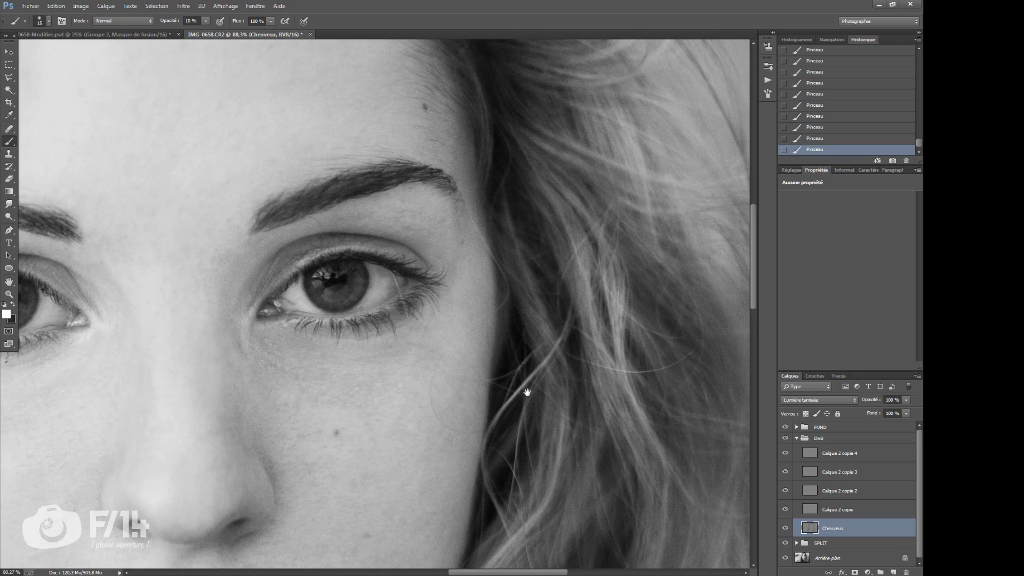
scroll(598, 245, up, 5)
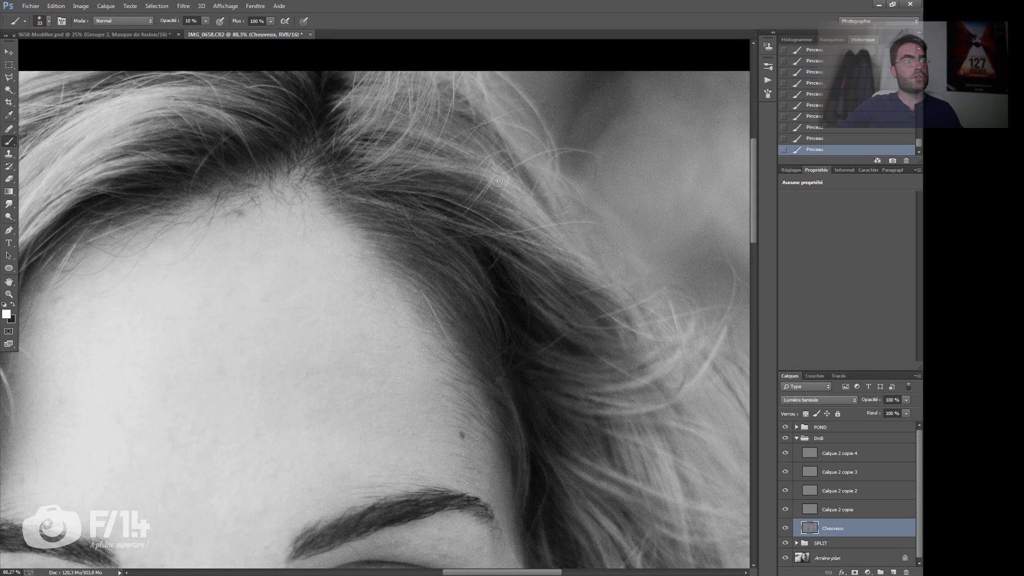
drag(188, 140, 493, 157)
drag(467, 102, 579, 127)
drag(503, 158, 515, 156)
scroll(545, 107, right, 2)
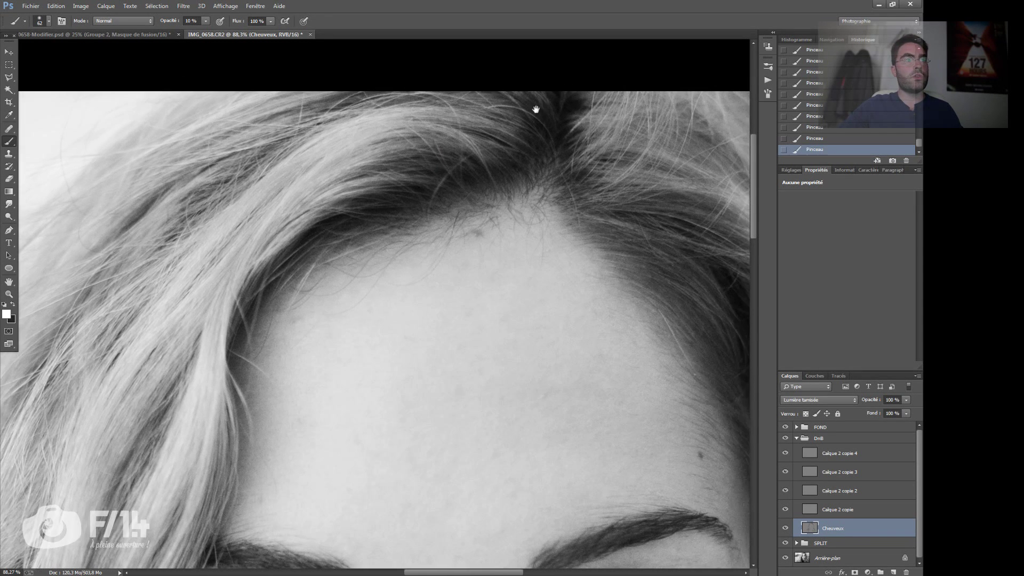
Step: Darken the shadows between the strands beside the left side of the forehead and eye with a black brush
key(x)
scroll(370, 211, down, 3)
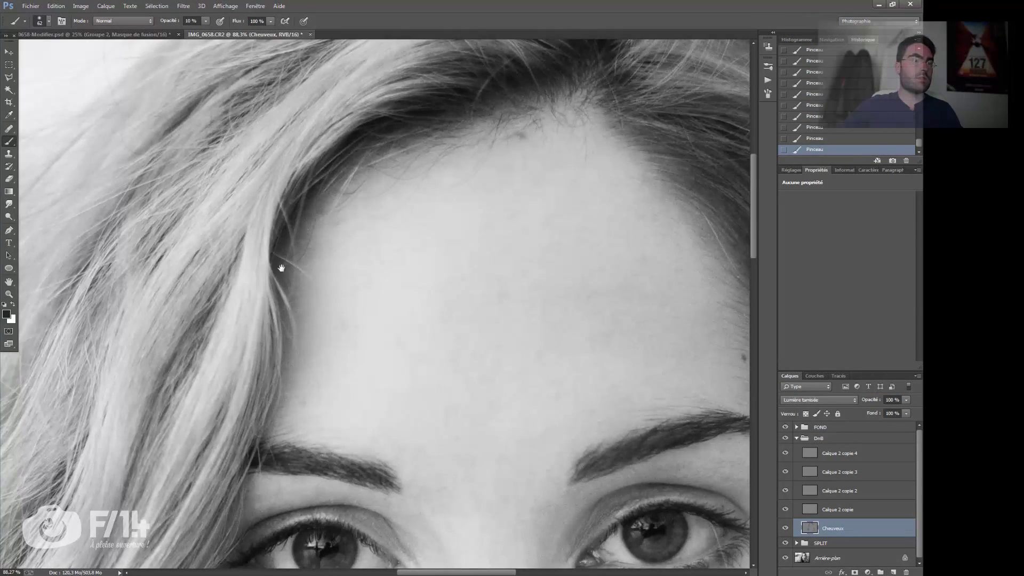
drag(281, 268, 383, 144)
drag(290, 318, 297, 279)
drag(736, 284, 492, 245)
drag(160, 319, 610, 262)
key(d)
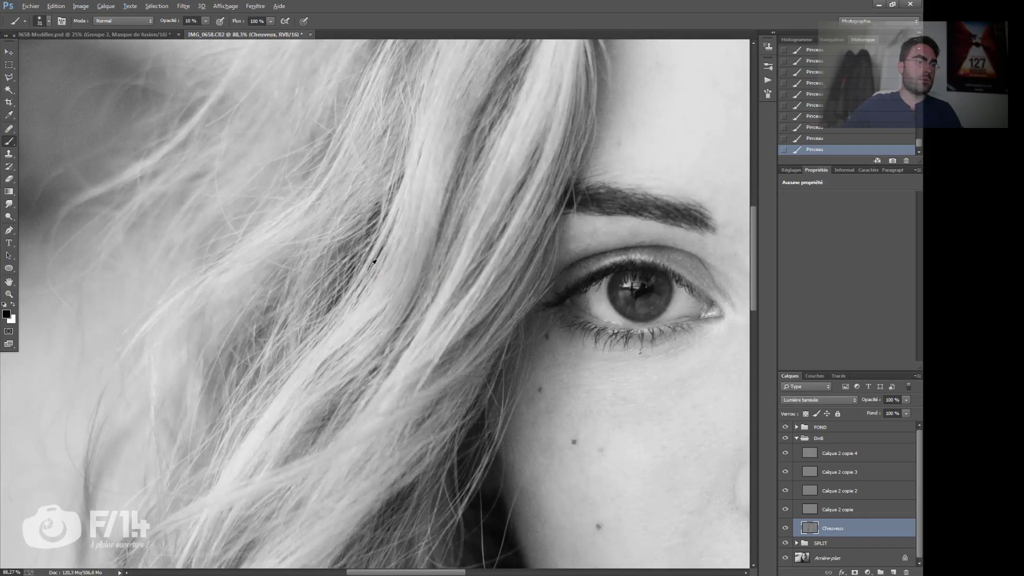
drag(394, 265, 342, 309)
key(b)
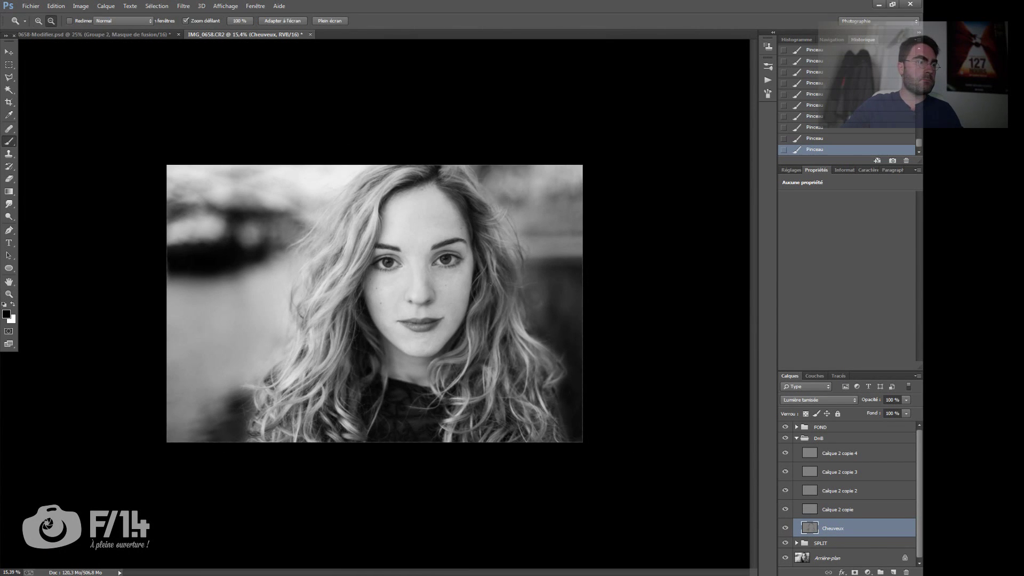
Step: Lighten the curls in the right-hand hair, from the temple down to the shoulder, with a white brush at 10% opacity
key(x)
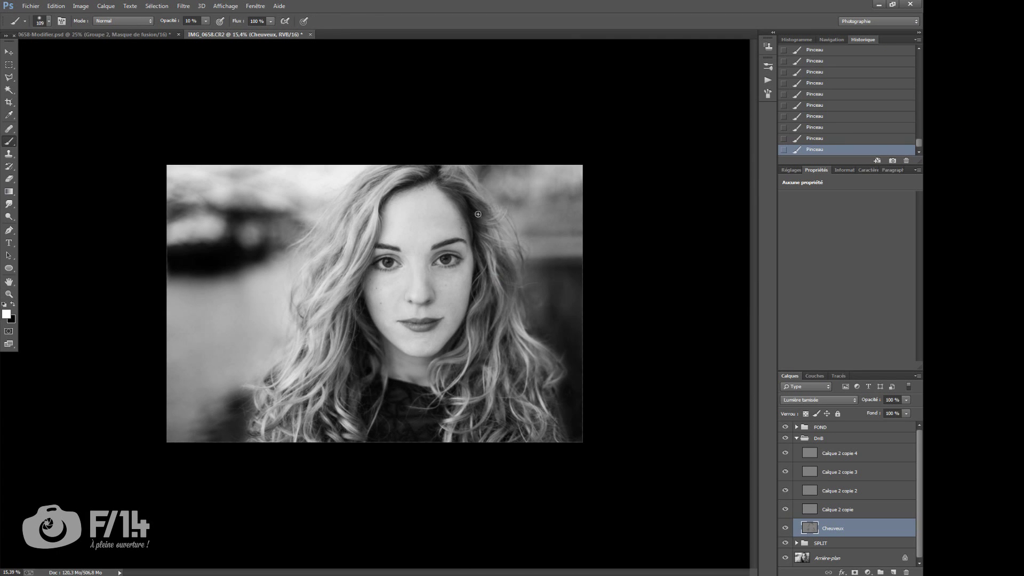
drag(478, 214, 492, 345)
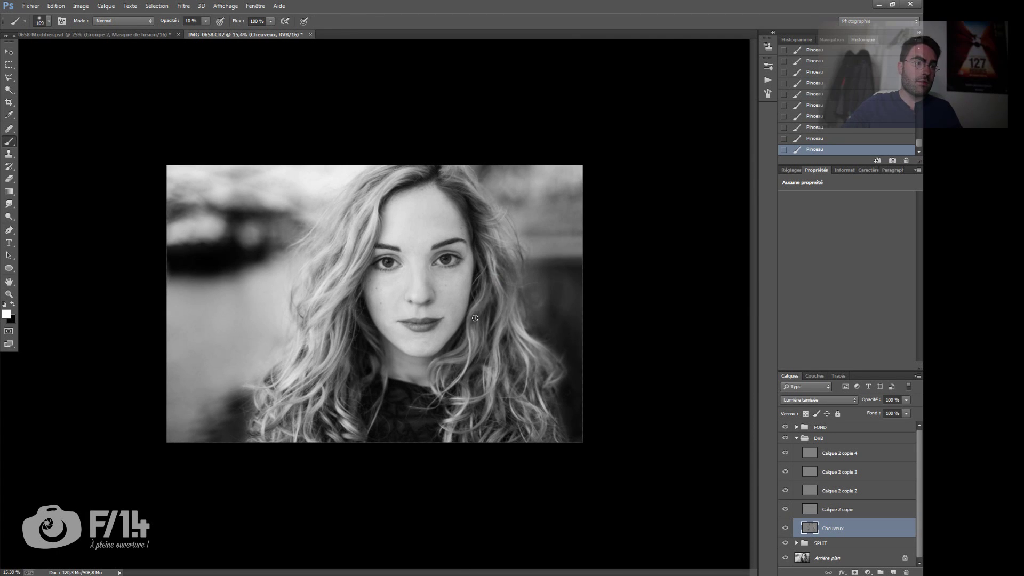
drag(491, 416, 496, 416)
mouse_move(475, 235)
mouse_down()
mouse_move(490, 207)
mouse_move(487, 288)
mouse_move(506, 295)
mouse_up()
mouse_move(506, 295)
mouse_down()
mouse_move(550, 363)
mouse_move(534, 423)
mouse_move(500, 416)
mouse_up()
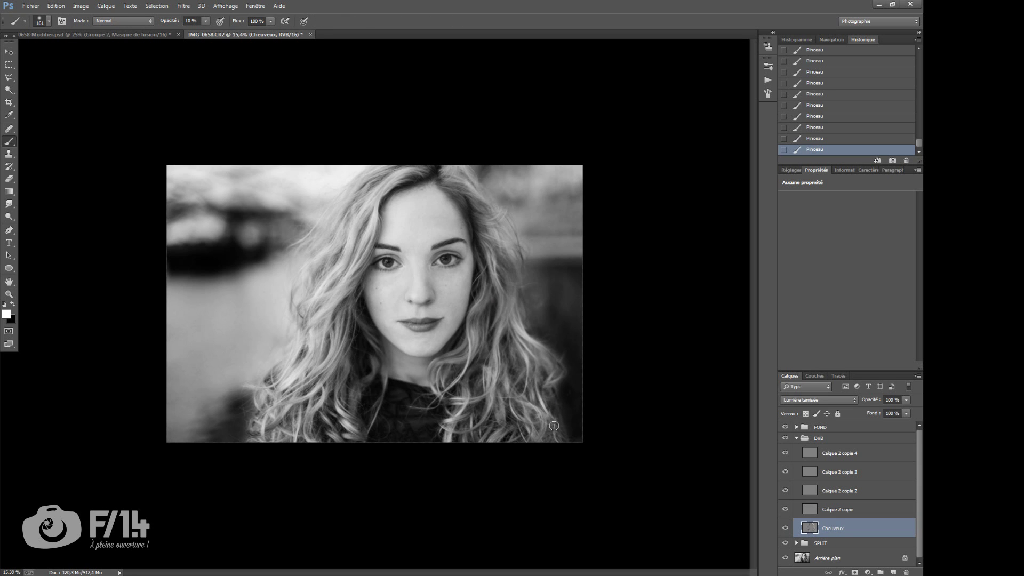
drag(440, 369, 488, 369)
drag(481, 348, 439, 354)
drag(438, 367, 459, 495)
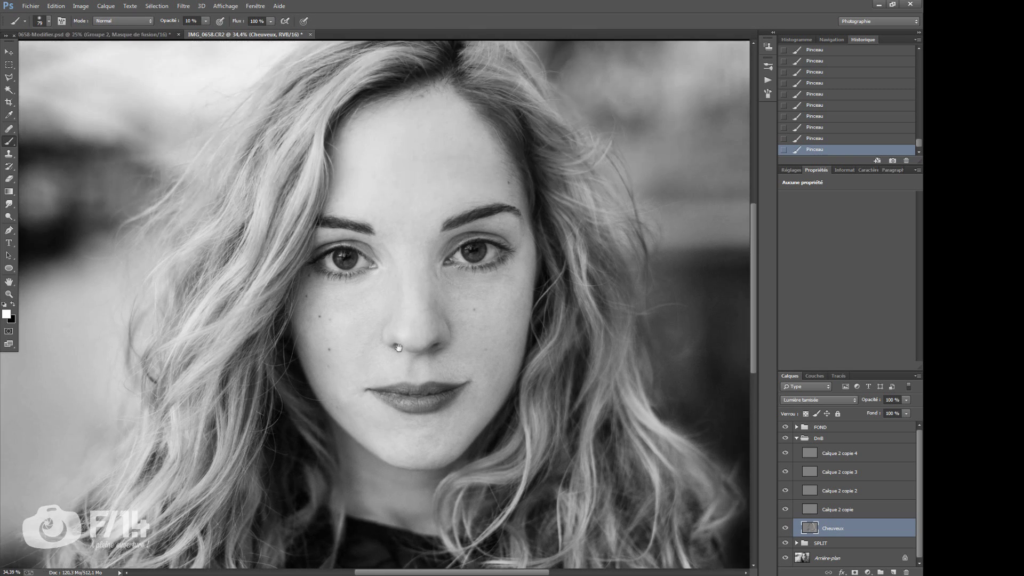
Step: Hide and show the hair dodge-and-burn layer to compare the hair before and after the retouching
alt+click(459, 494)
click(787, 529)
click(787, 532)
click(787, 532)
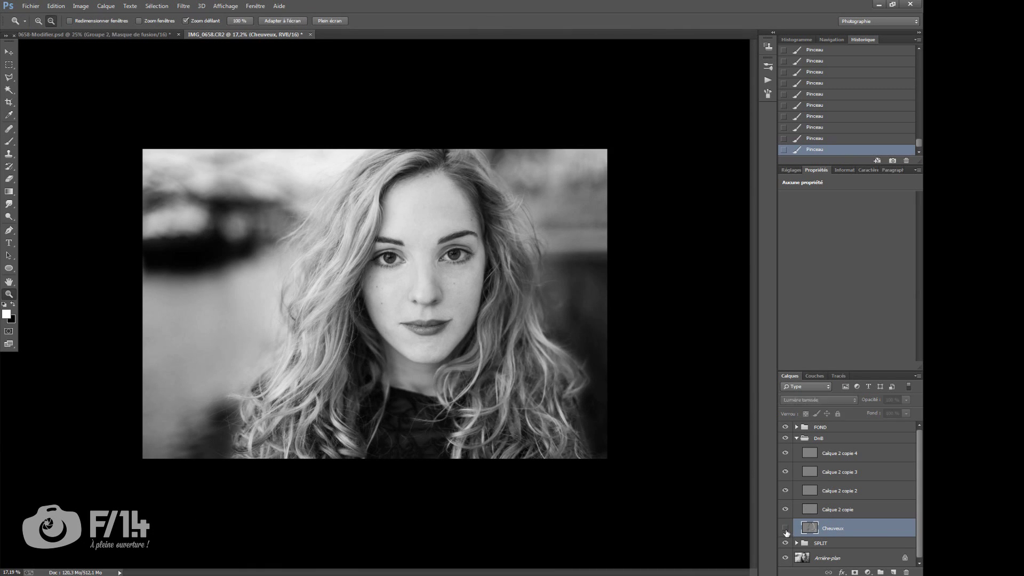
click(788, 532)
key(b)
key(z)
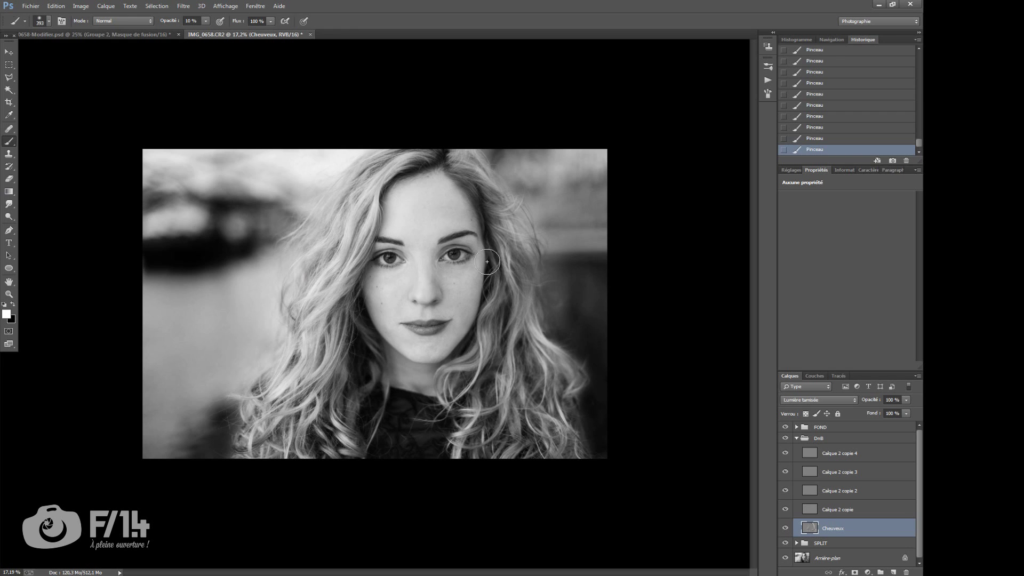
Step: Rename the Calque 2 copie layer in the DnB group as Yeux
click(841, 510)
double_click(841, 509)
text(Yeux)
key(Return)
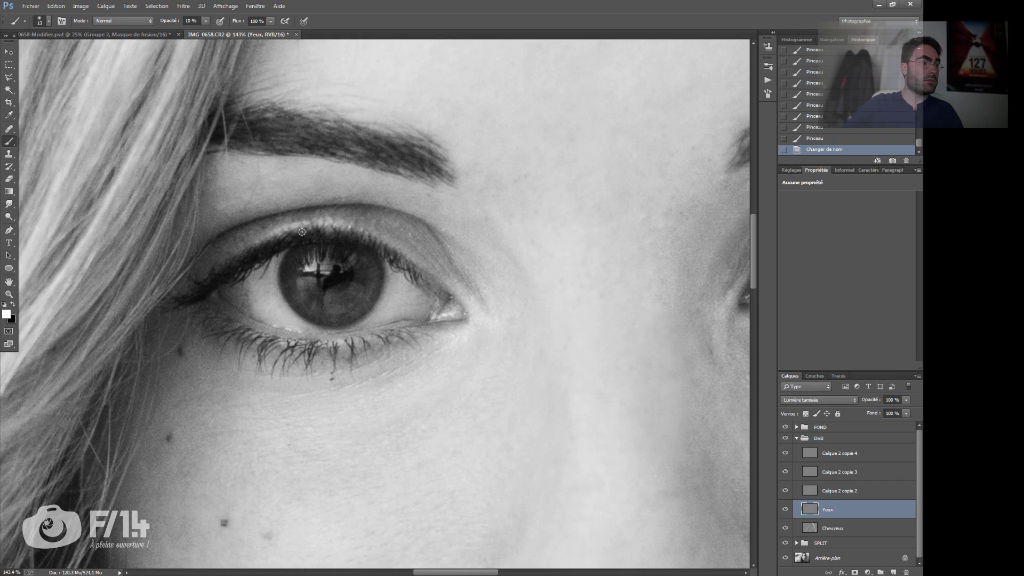
Step: Lighten the reflections and lower iris of the left-hand eye on the Yeux layer with a small white brush at 10 to 20% opacity
key(x)
key(x)
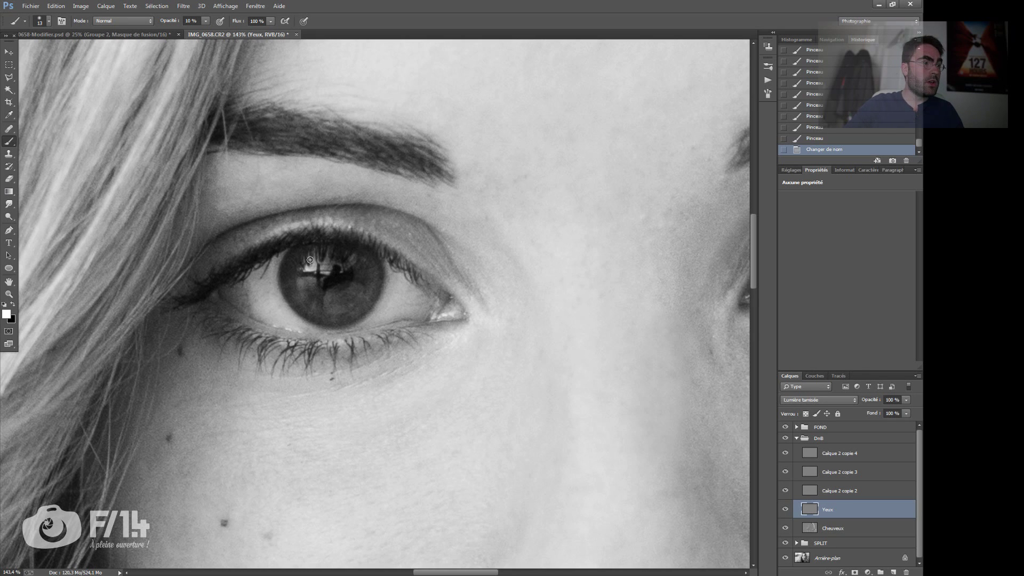
drag(313, 268, 324, 262)
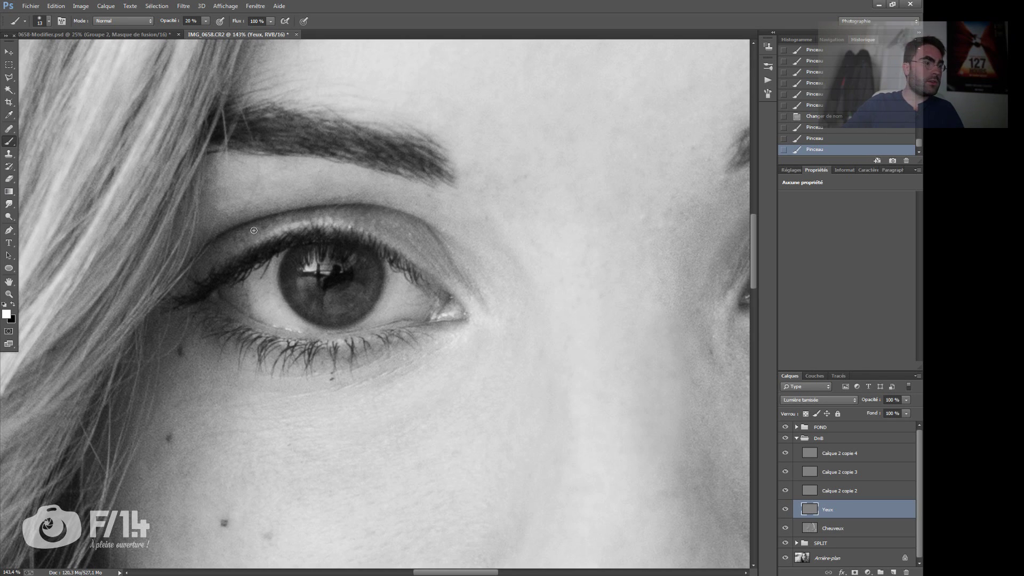
mouse_move(333, 254)
mouse_down()
mouse_move(356, 265)
mouse_move(349, 255)
mouse_move(358, 253)
mouse_move(344, 271)
mouse_move(327, 250)
mouse_move(307, 281)
mouse_up()
key(bracketright)
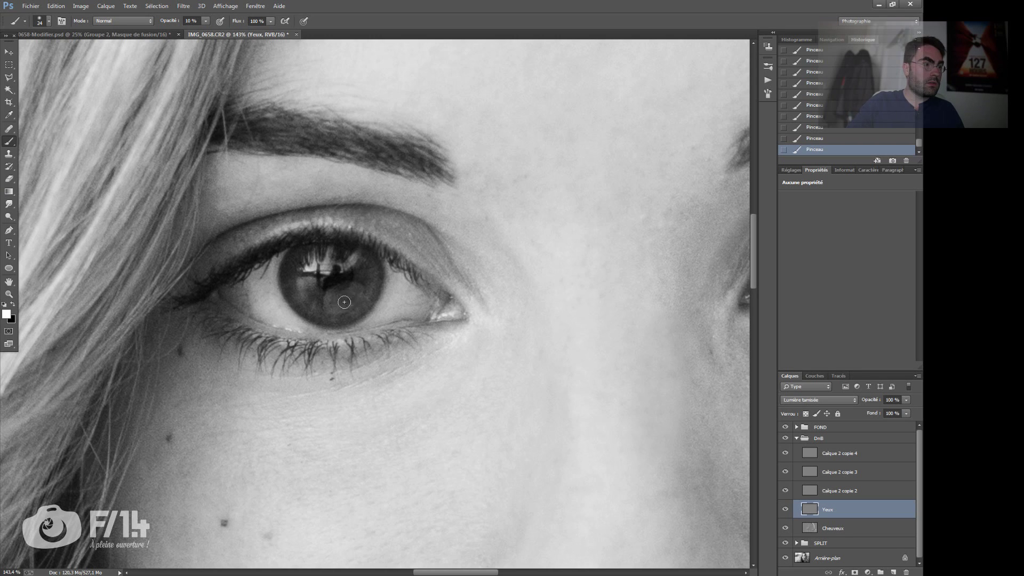
drag(358, 297, 353, 298)
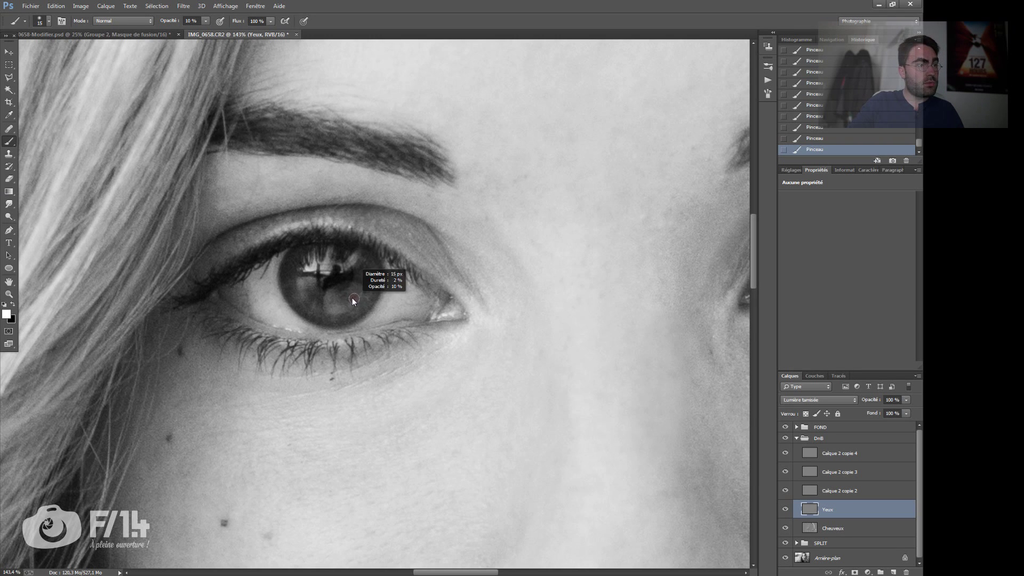
Step: Darken the pupil and outer rim of the left-hand iris with black, and touch up its lighter areas with white
key(x)
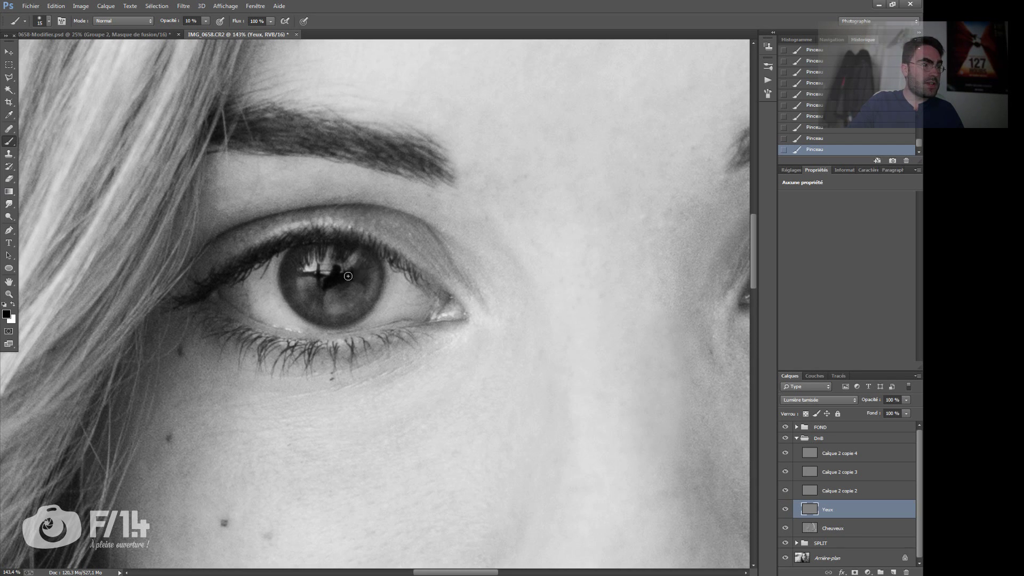
mouse_move(320, 265)
mouse_down()
mouse_move(320, 244)
mouse_move(296, 264)
mouse_up()
drag(307, 294, 317, 313)
key(x)
key(x)
mouse_move(330, 299)
mouse_down()
mouse_move(381, 279)
mouse_move(368, 300)
mouse_move(379, 274)
mouse_move(335, 315)
mouse_move(309, 288)
mouse_up()
key(x)
key(x)
Step: Darken the upper and lower lashes and the iris details of the left-hand eye with a very fine black brush
drag(360, 247, 249, 250)
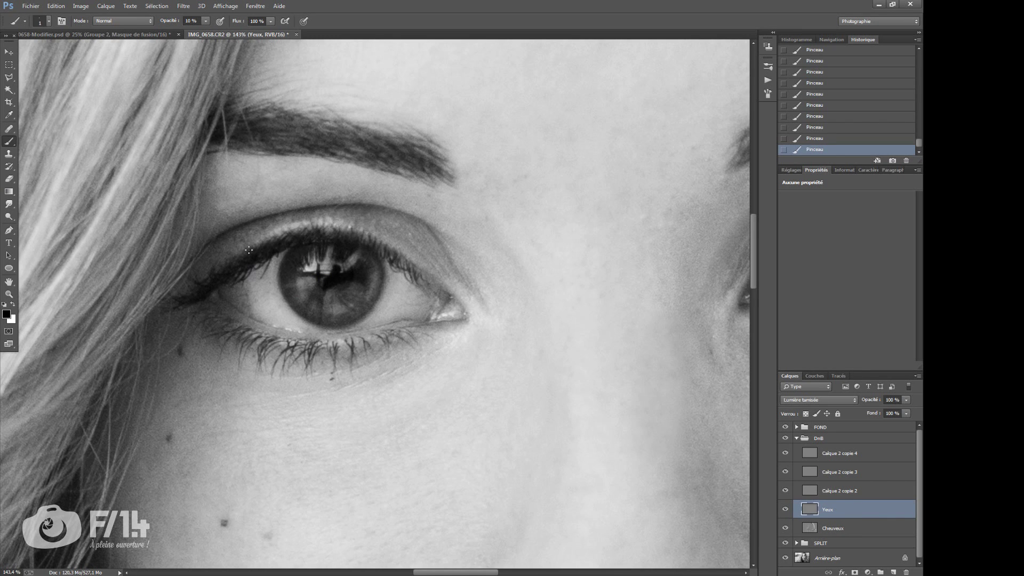
drag(283, 373, 290, 346)
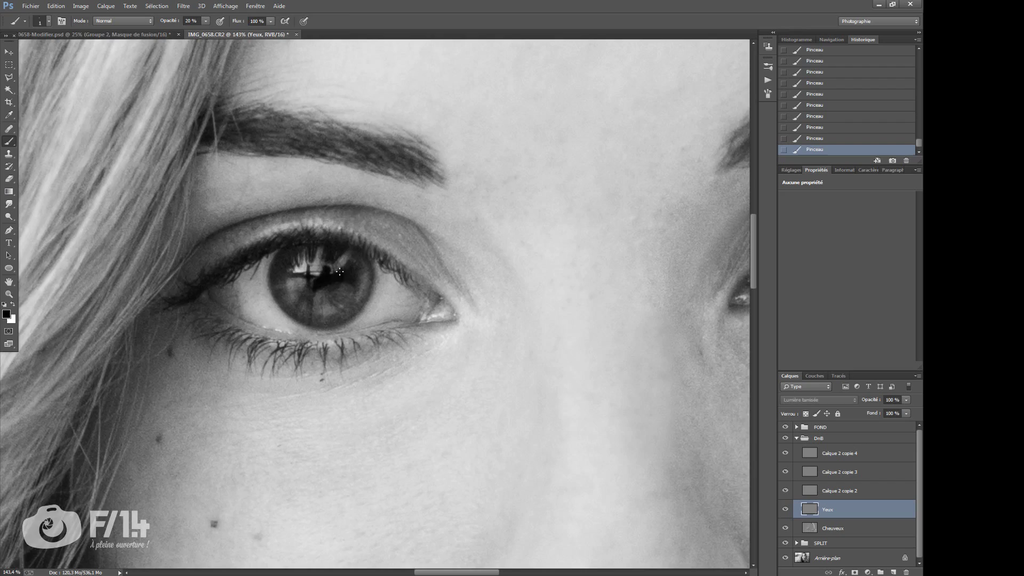
drag(356, 288, 312, 288)
Step: Lighten the reflections in the right-hand iris with a small white brush at 20% opacity
key(x)
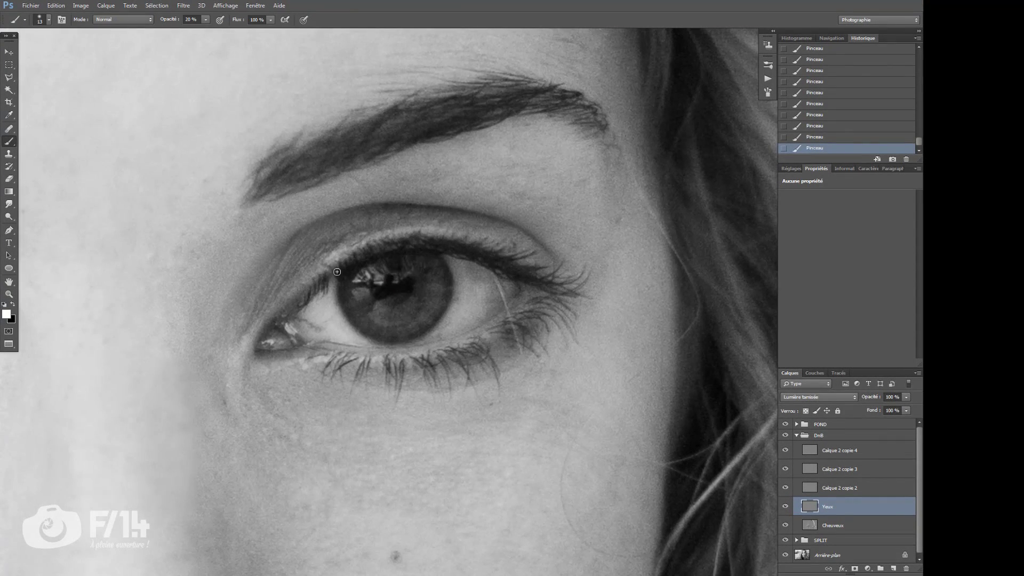
alt+right_click(392, 278)
mouse_move(373, 281)
mouse_down()
mouse_move(408, 271)
mouse_move(361, 296)
mouse_move(408, 332)
mouse_move(440, 288)
mouse_move(404, 268)
mouse_up()
alt+right_click(400, 322)
alt+right_click(387, 327)
Step: Darken the upper rim of the right-hand iris with a finer black brush at 20% opacity
key(x)
alt+right_click(421, 249)
alt+right_click(422, 331)
key(2)
mouse_move(346, 280)
mouse_down()
mouse_move(435, 315)
mouse_move(452, 261)
mouse_up()
Step: Lighten the lower part of the right-hand iris with white, undoing the first strokes and reducing the brush opacity to 5%
key(x)
mouse_move(356, 310)
mouse_down()
mouse_move(365, 323)
mouse_move(431, 315)
mouse_up()
key(ctrl+alt+z)
key(ctrl+alt+z)
key(0)
key(5)
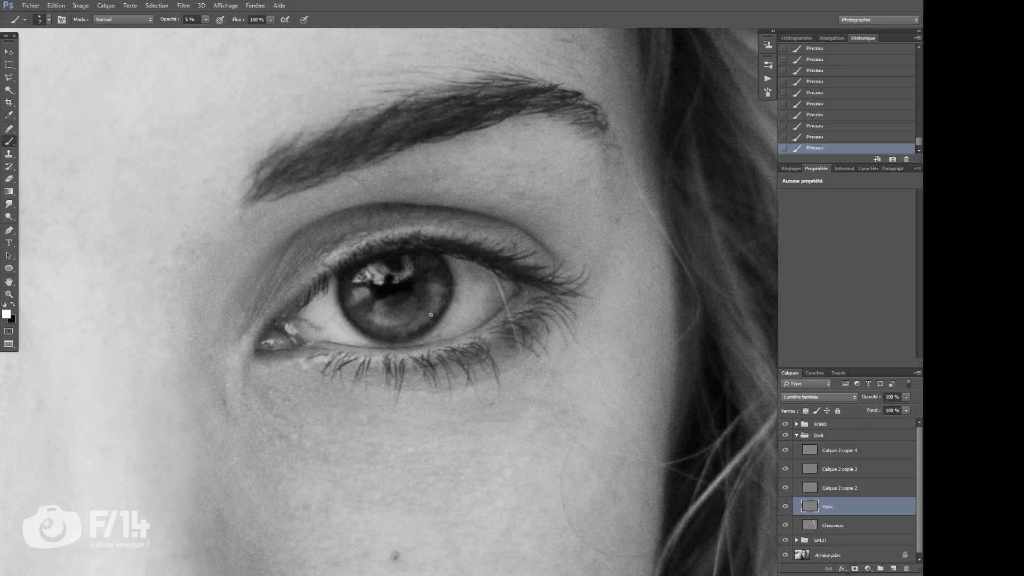
Step: Darken the lash line of the right-hand eye with black at 20% opacity, and undo the last stroke made under the left-hand eye
key(x)
key(2)
mouse_move(343, 346)
mouse_down()
mouse_move(384, 357)
mouse_move(496, 349)
mouse_move(574, 304)
mouse_move(501, 256)
mouse_move(555, 267)
mouse_up()
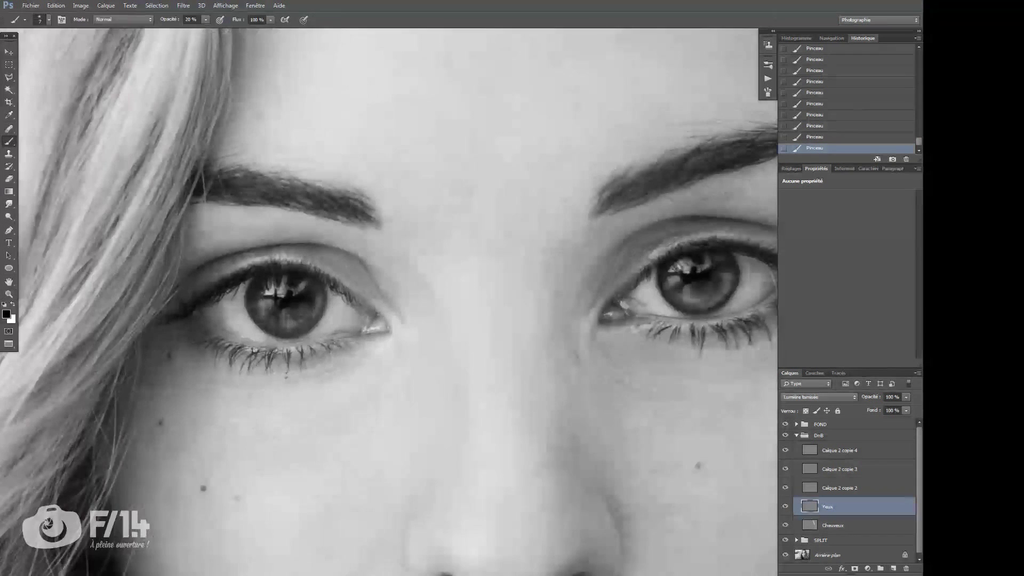
drag(287, 350, 360, 340)
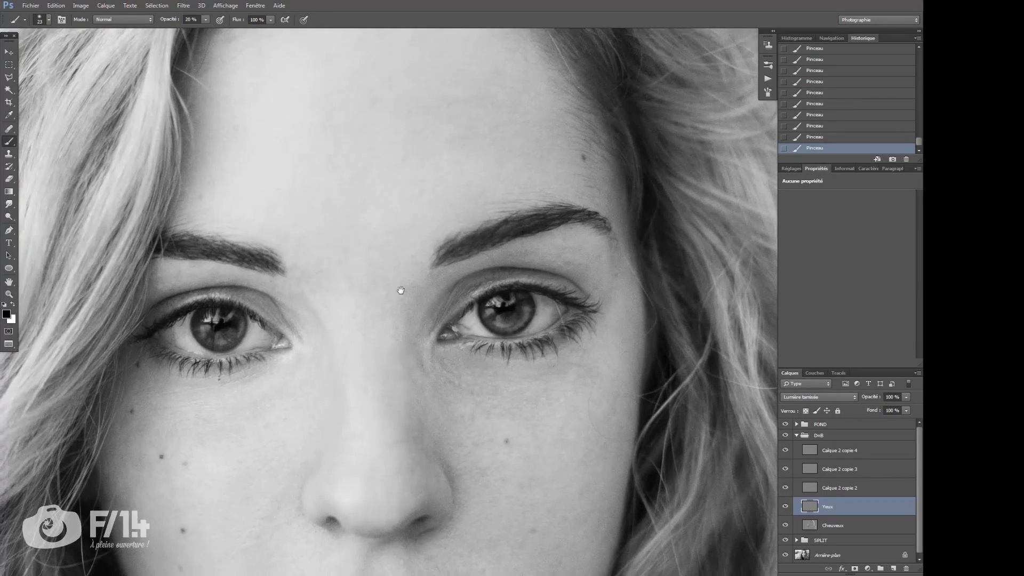
key(ctrl+z)
Step: Hide and show the Yeux layer to compare the eyes before and after the retouching
click(786, 507)
click(788, 510)
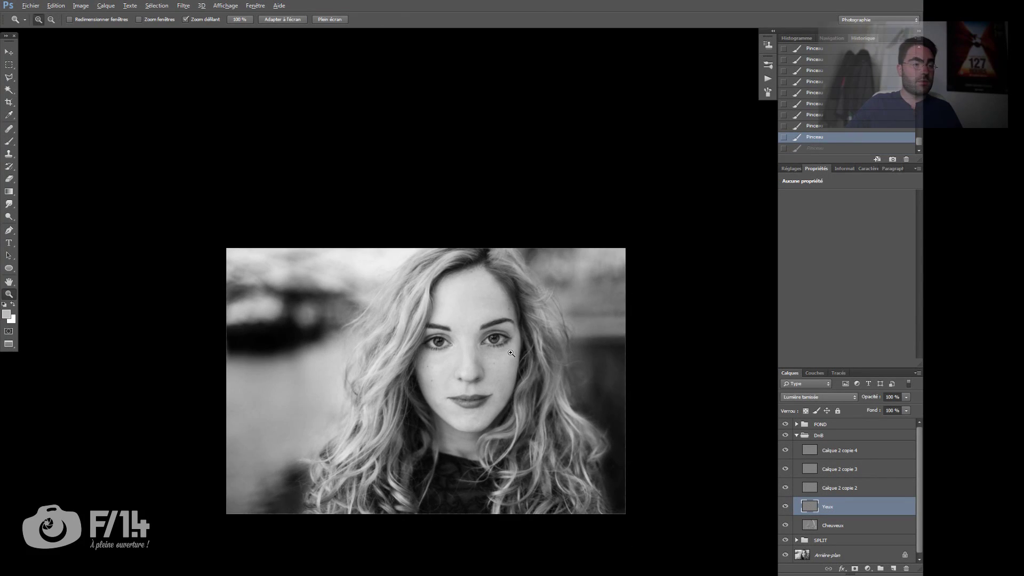
click(538, 357)
click(786, 506)
click(787, 507)
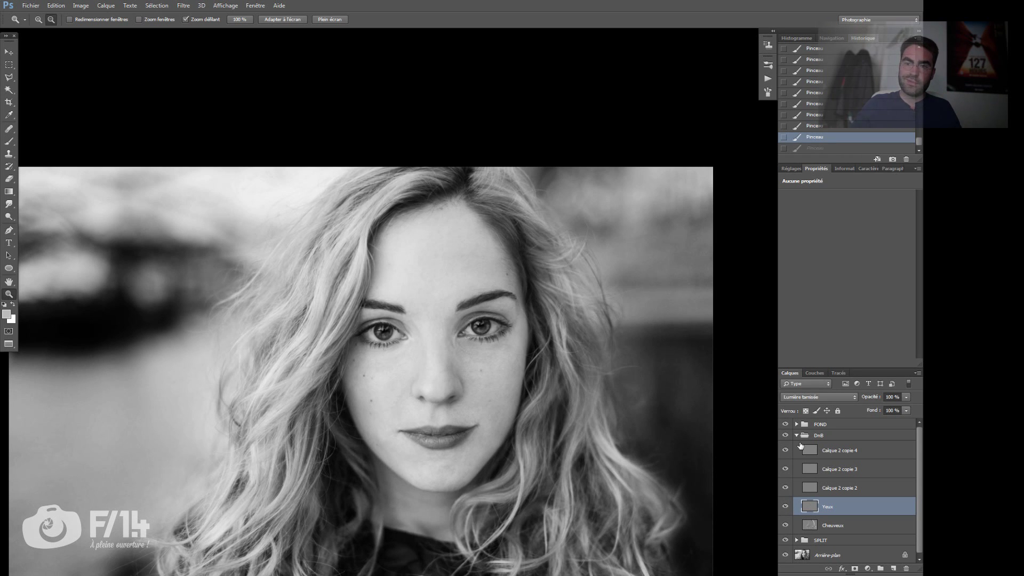
Step: Duplicate the Yeux layer and reduce the copy's opacity to 44%, comparing the result with the eye layers hidden and shown
key(ctrl+j)
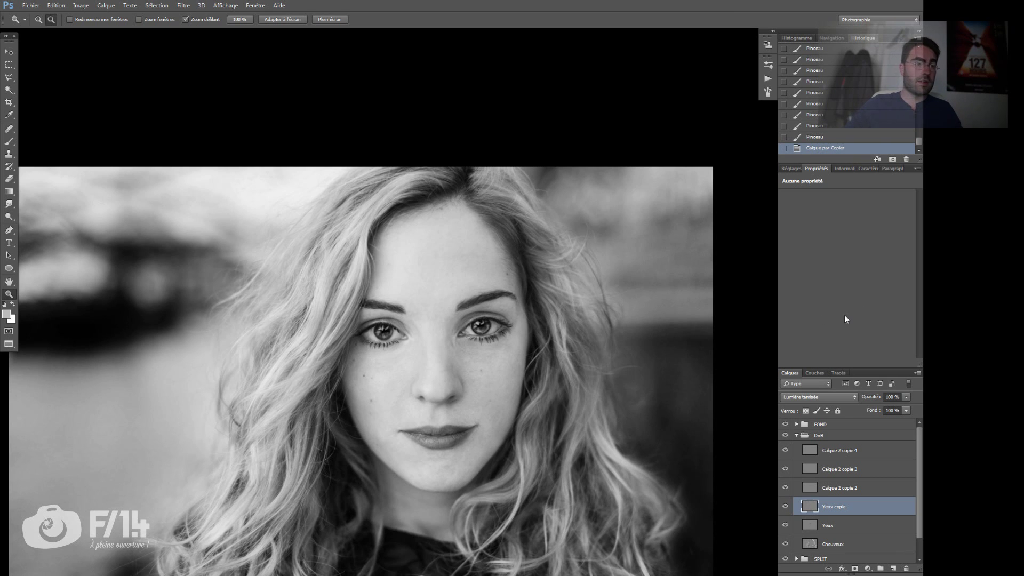
drag(872, 398, 840, 397)
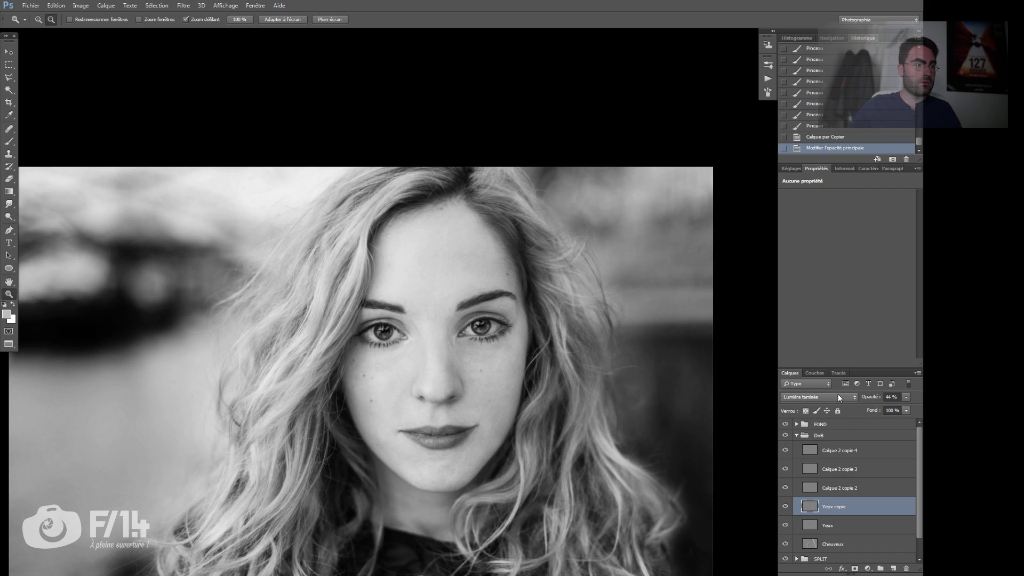
click(785, 525)
click(786, 506)
click(786, 525)
click(785, 507)
Step: Rename the Calque 2 copie 2 layer as Reste
double_click(840, 488)
text(Reste)
key(Return)
Step: Darken the contour of the upper lip from corner to corner on the Reste layer with a black brush at 10% opacity
mouse_move(429, 309)
mouse_down()
mouse_move(401, 288)
mouse_move(442, 306)
mouse_up()
alt+right_click(442, 306)
key(d)
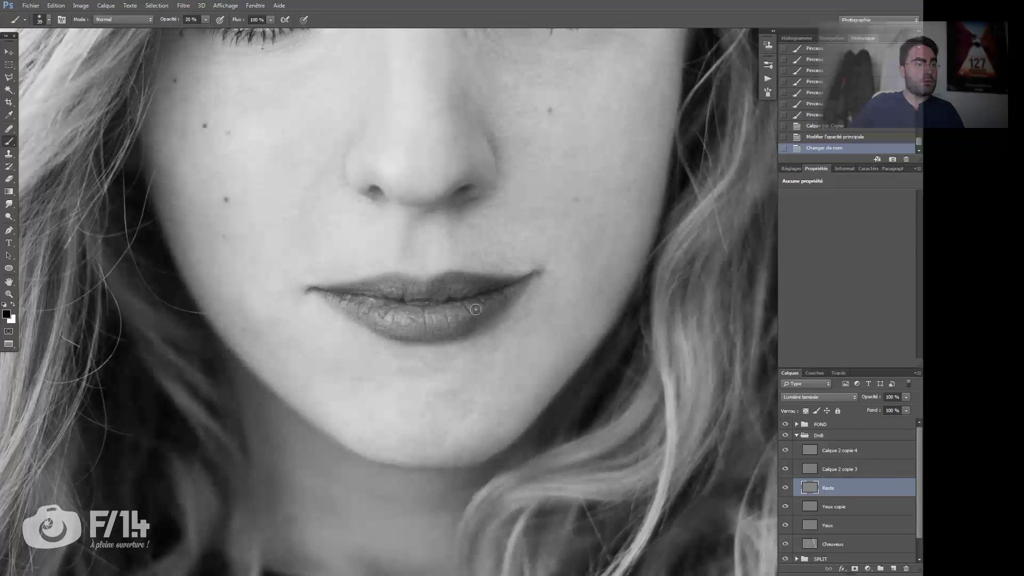
alt+right_click(477, 310)
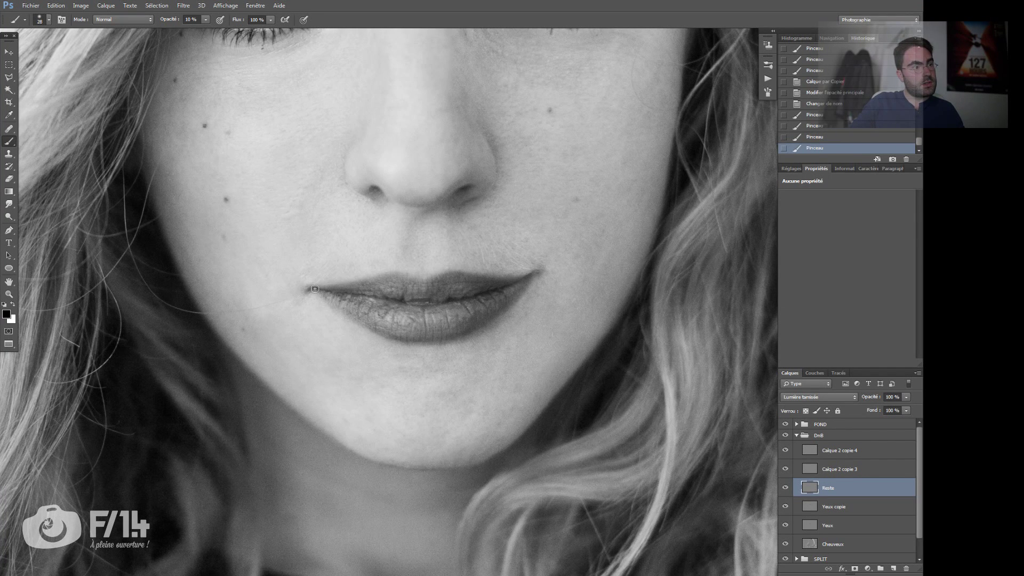
drag(315, 290, 418, 277)
drag(434, 276, 460, 272)
drag(469, 274, 538, 273)
Step: Lighten the highlight on the lower lip with white, and shade the lips with a larger black brush
key(x)
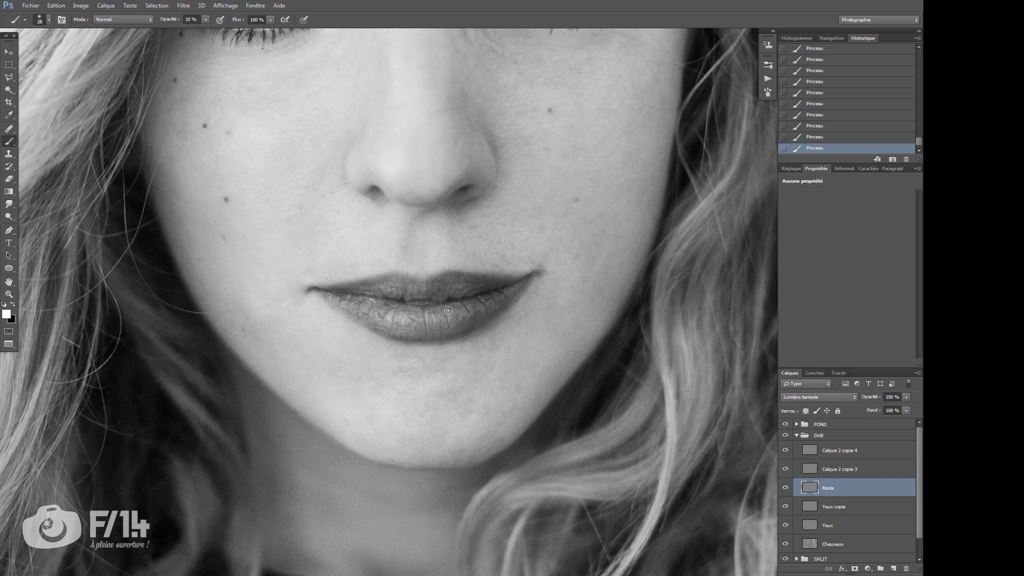
mouse_move(462, 310)
mouse_down()
mouse_move(506, 291)
mouse_move(482, 323)
mouse_up()
key(x)
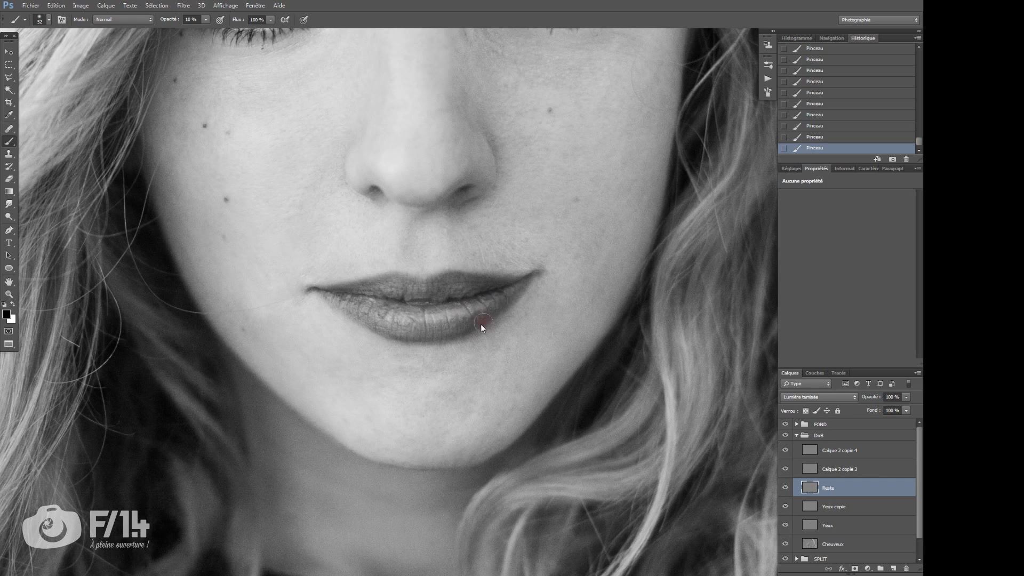
alt+right_click(428, 303)
alt+right_click(388, 276)
key(x)
key(x)
Step: Darken the shadows around the base and side of the nose with a black brush at 10% opacity
key(z)
mouse_move(454, 262)
mouse_down()
mouse_move(368, 264)
mouse_move(414, 267)
mouse_up()
key(b)
key(x)
key(x)
alt+right_click(455, 234)
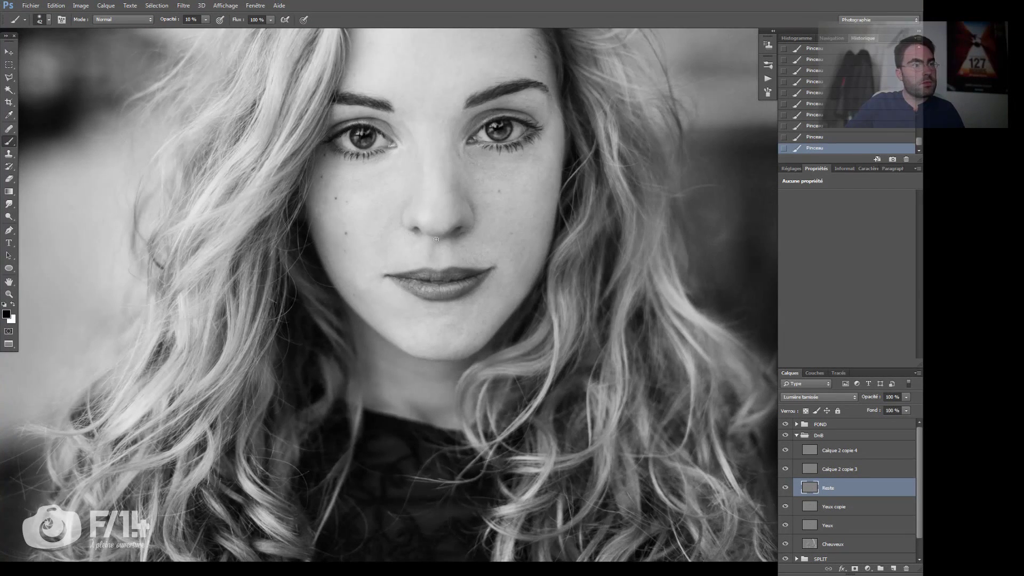
mouse_move(403, 228)
mouse_down()
mouse_move(393, 258)
mouse_move(402, 213)
mouse_up()
Step: Lighten the neck below the jaw with a larger white brush at 10% opacity, undoing the first stroke
key(z)
drag(410, 253, 370, 258)
key(b)
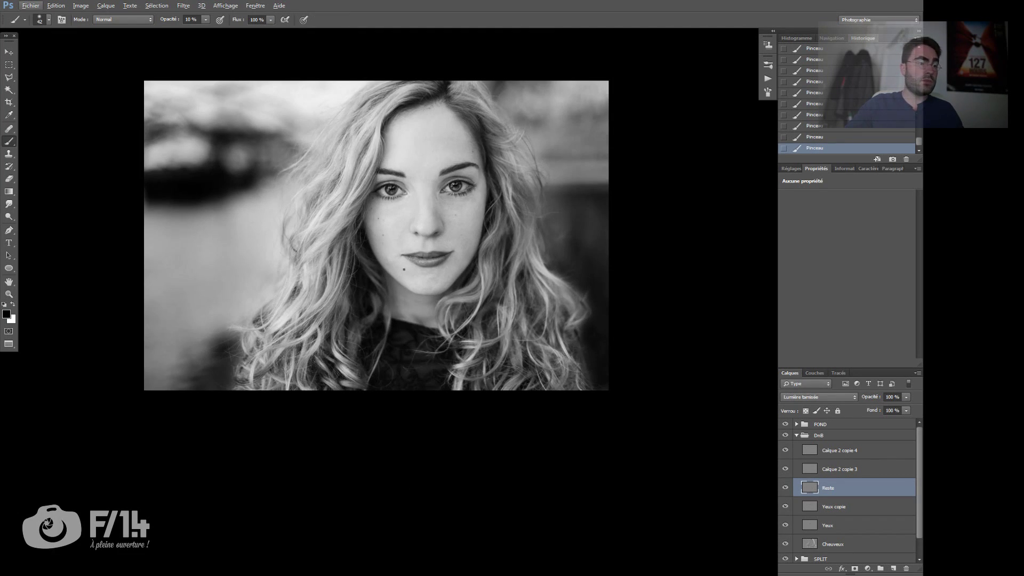
key(x)
alt+right_click(405, 273)
key(ctrl+z)
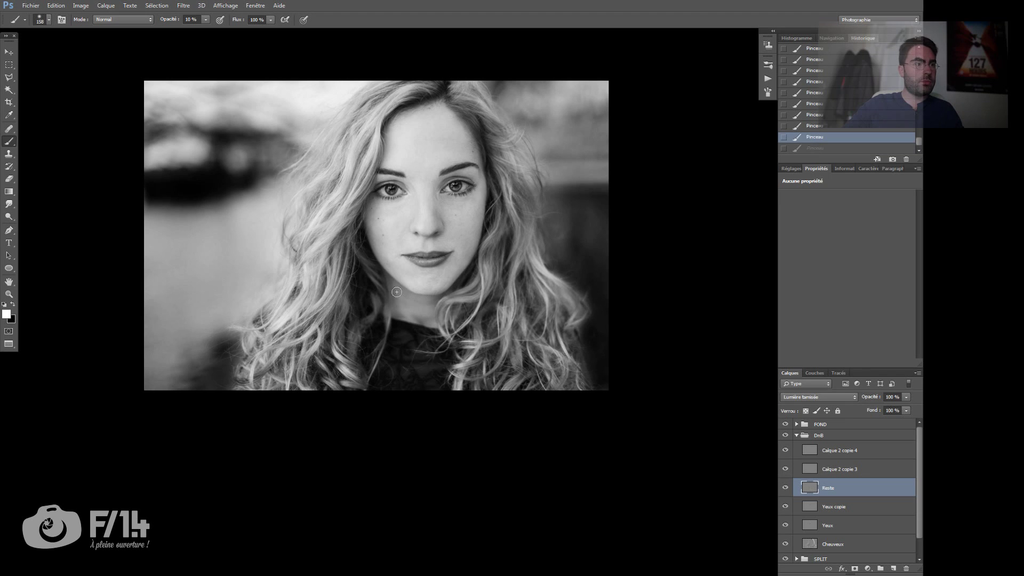
drag(388, 295, 443, 327)
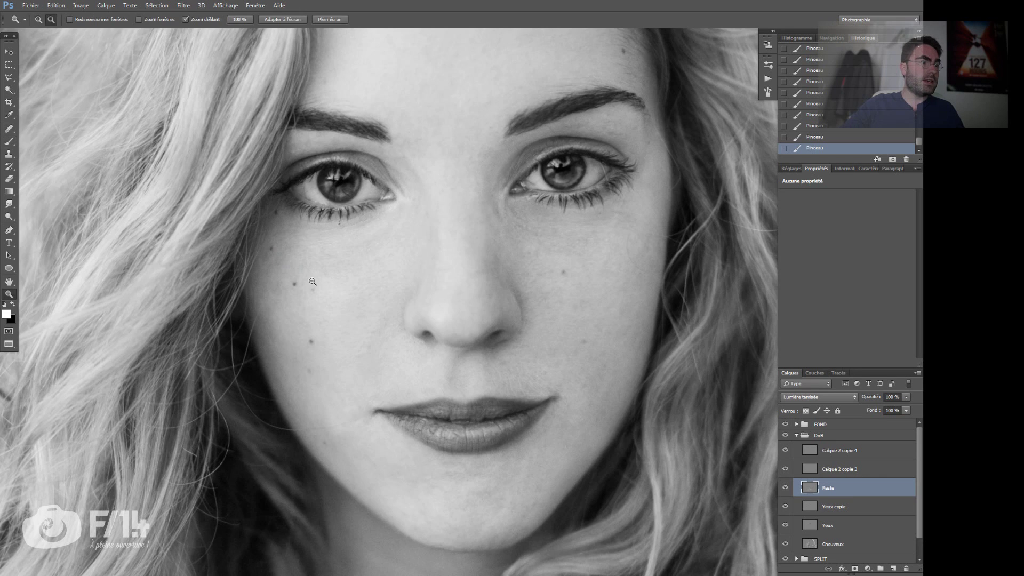
Step: Darken the mole below the outer corner of the left-hand eye with a small black brush at 30% opacity, and undo the last stroke
ctrl+click(312, 282)
key(3)
alt+right_click(270, 210)
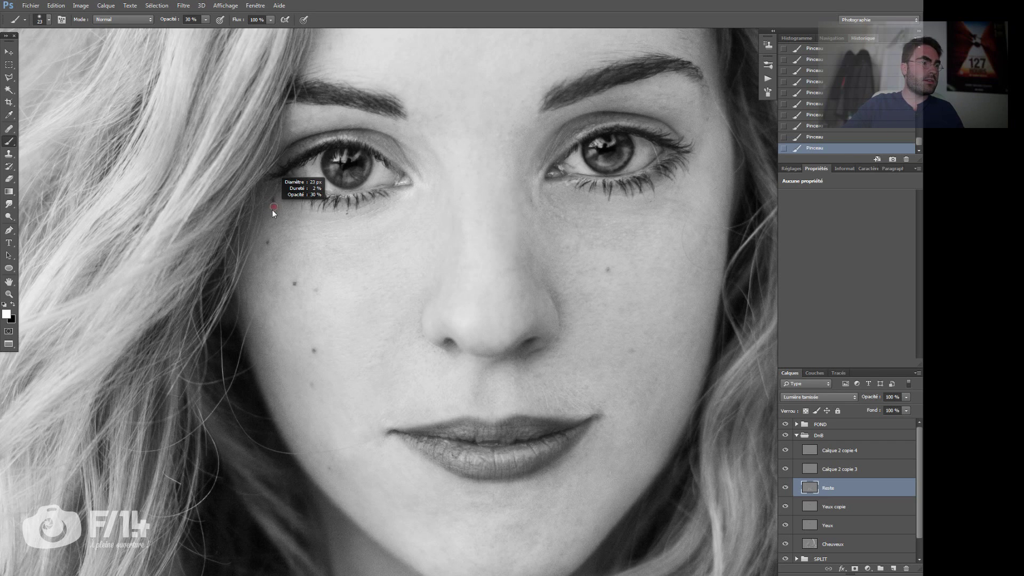
alt+right_click(272, 210)
key(x)
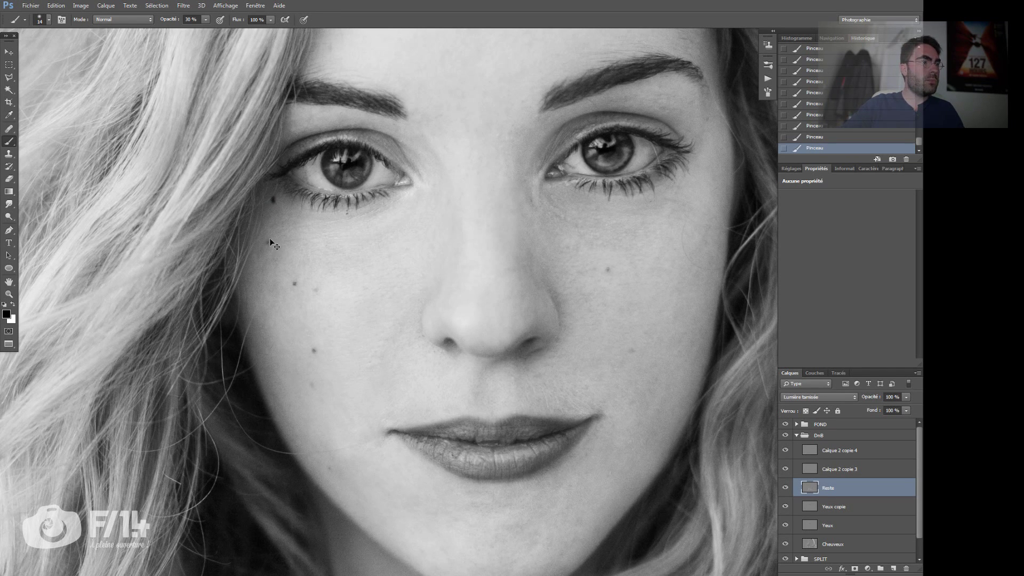
key(ctrl+z)
Step: Darken the moles on both cheeks with a small black brush, starting at 11% opacity and finishing at 20%
key(1)
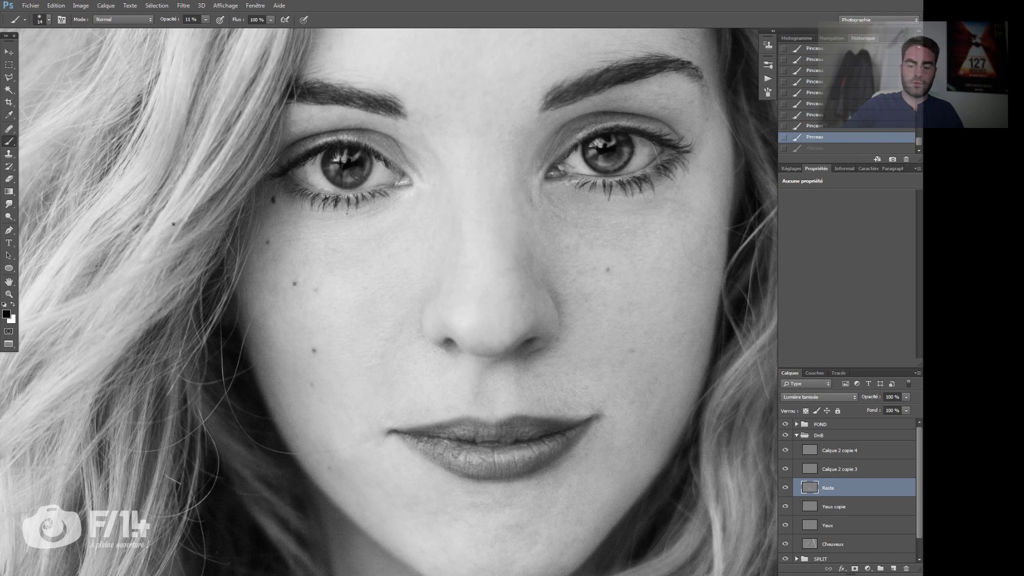
click(268, 243)
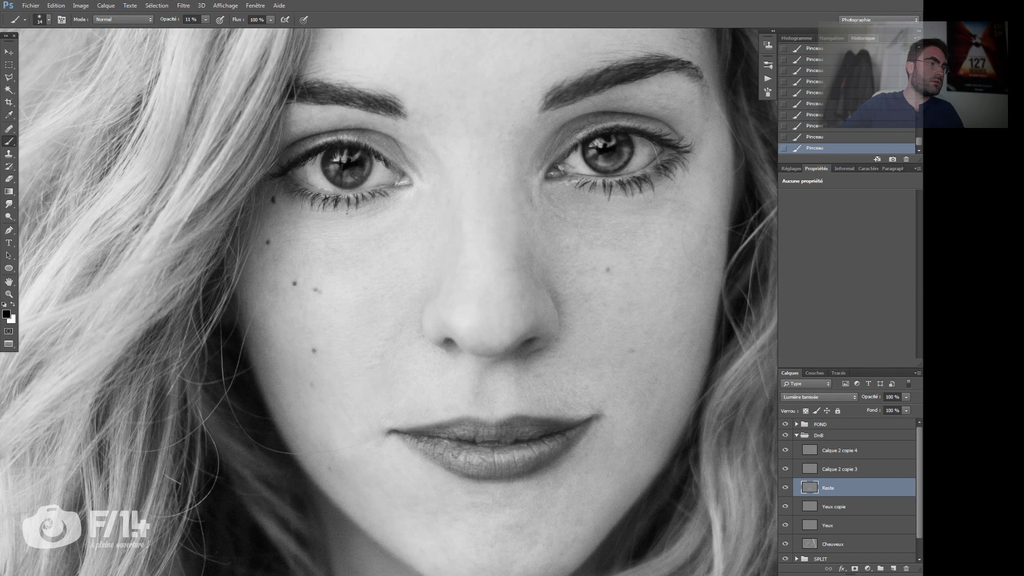
key(1)
key(1)
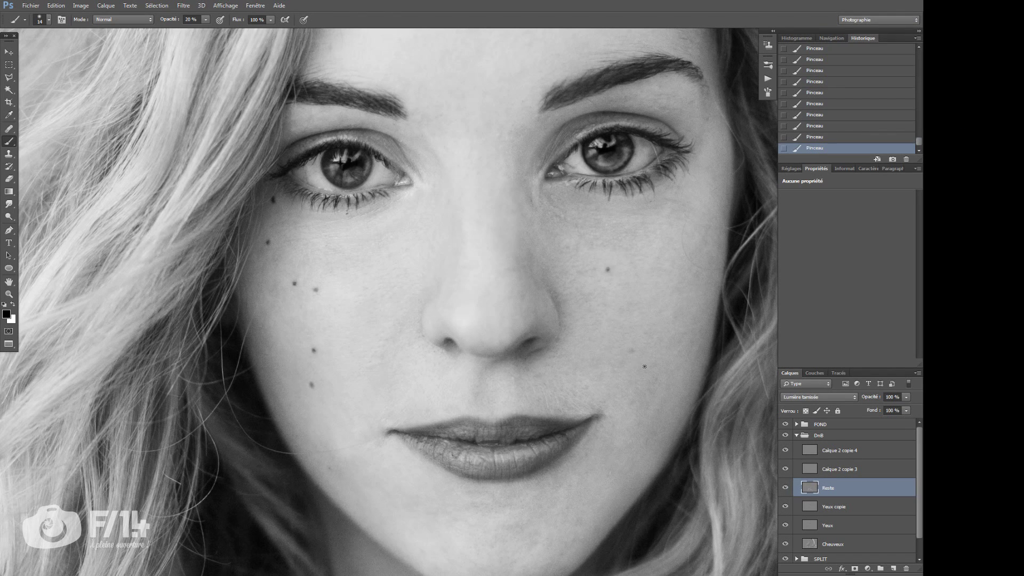
Step: Darken the remaining faint moles on the left-hand cheek with a small black brush at 20% opacity on the Reste layer
drag(629, 368, 650, 315)
drag(382, 361, 325, 526)
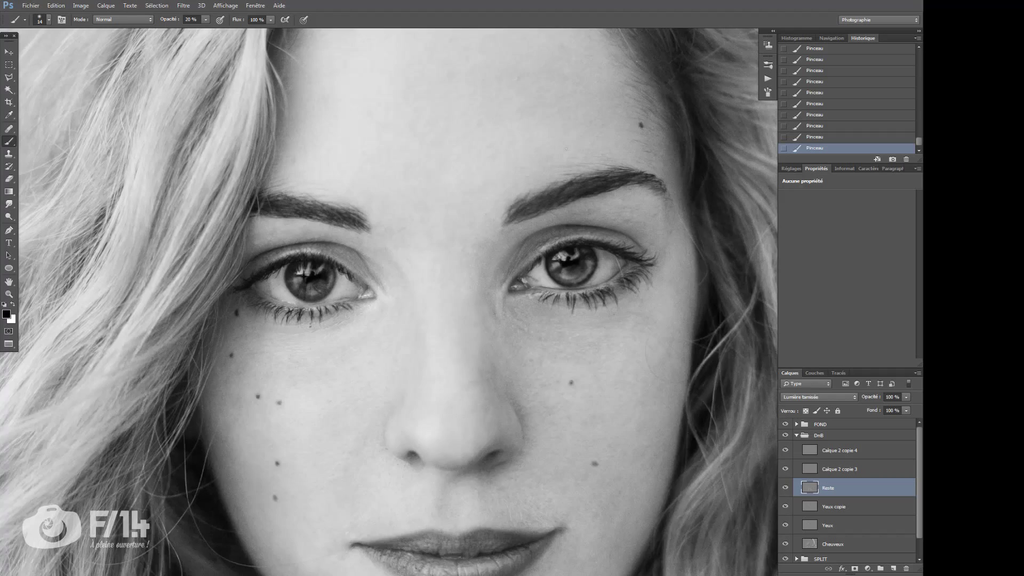
scroll(566, 149, up, 4)
drag(327, 312, 361, 190)
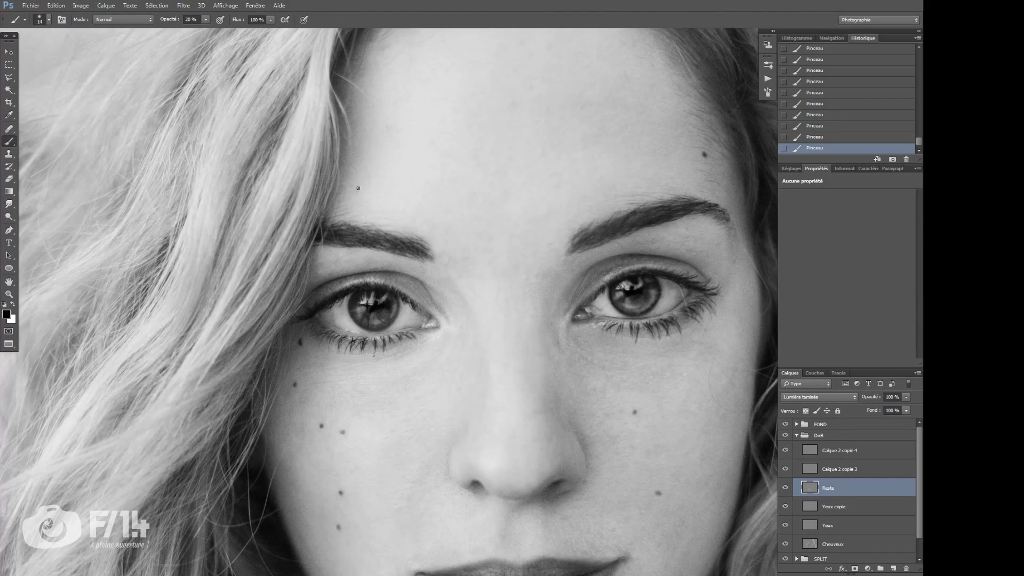
scroll(335, 255, down, 2)
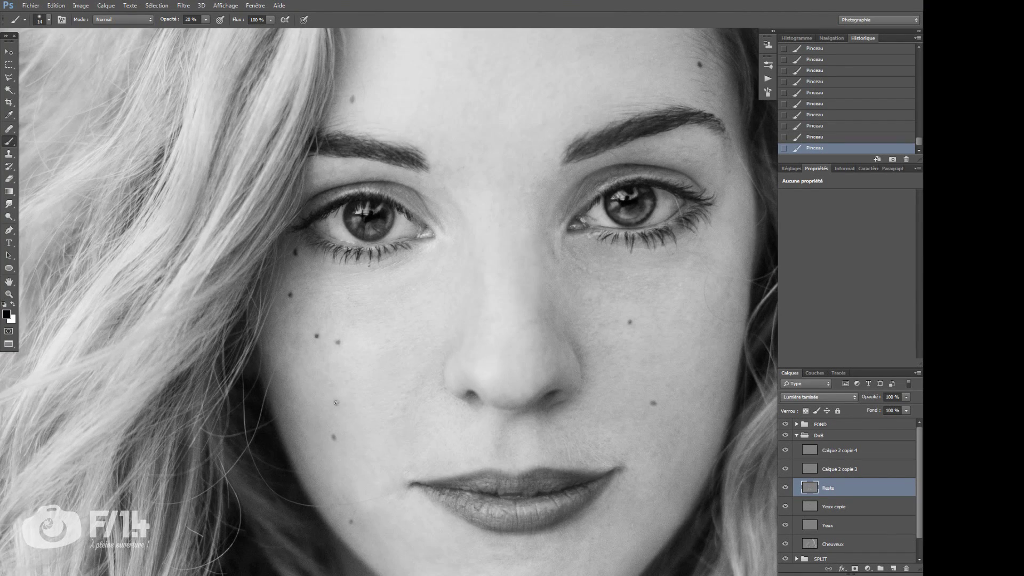
key(alt+bracketleft)
key(alt+bracketleft)
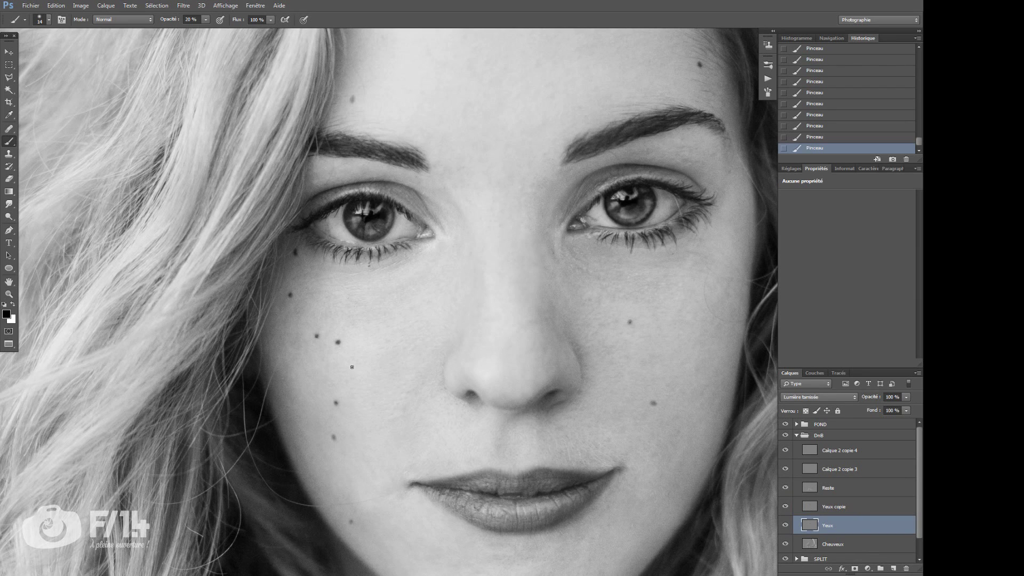
scroll(347, 459, down, 2)
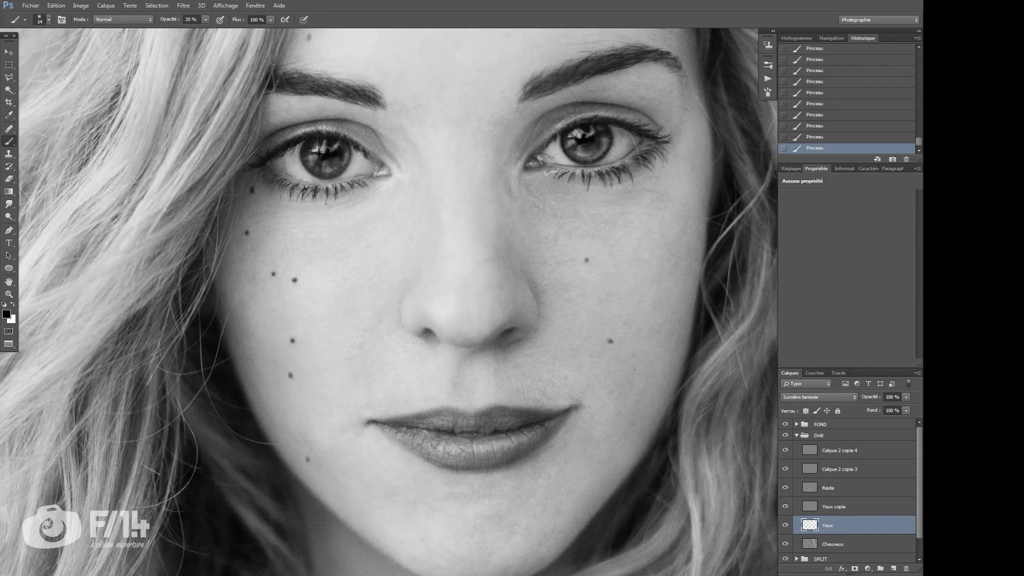
key(alt+bracketright)
key(alt+bracketright)
Step: Lighten the skin at the left-hand mouth corner and beside the nose with a larger white brush at 10% opacity
key(bracketright)
key(x)
drag(368, 444, 363, 441)
drag(512, 364, 487, 404)
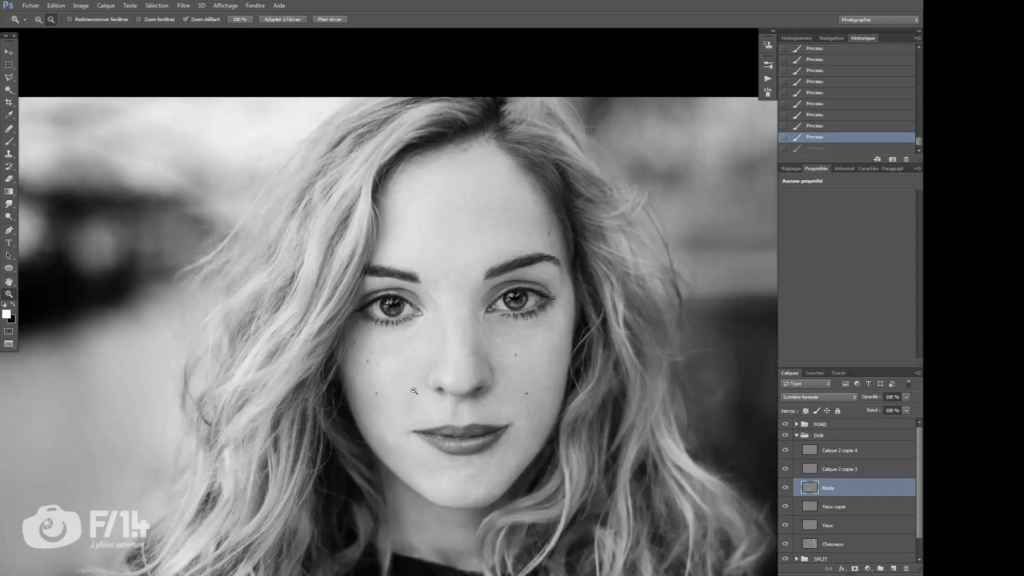
scroll(487, 318, up, 3)
key(bracketleft)
drag(486, 341, 479, 352)
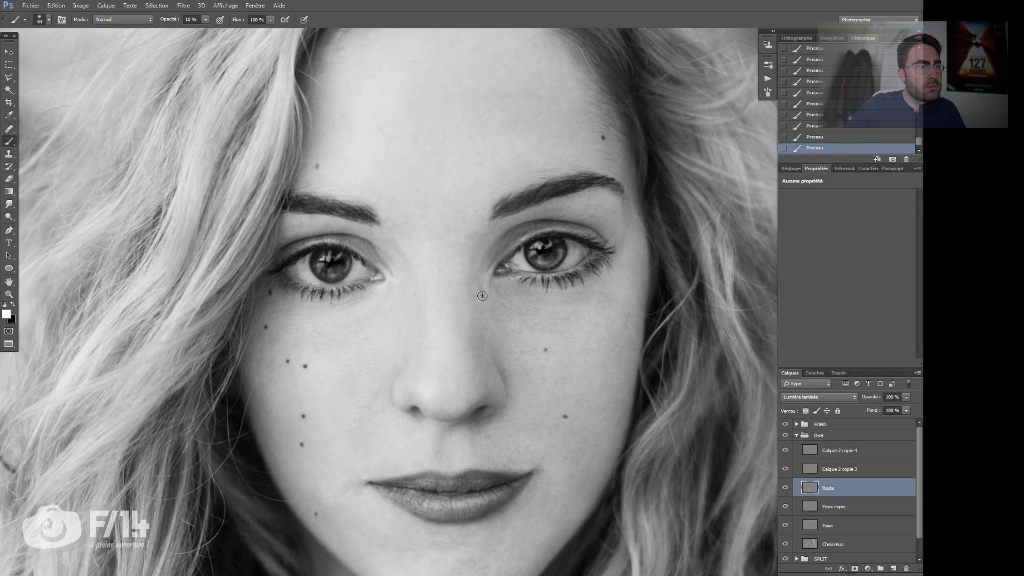
Step: Even out the skin below the inner corner of the right-hand eye with small white and black strokes at 10% opacity
key(bracketleft)
key(x)
key(bracketright)
key(bracketright)
key(x)
key(bracketleft)
key(bracketleft)
key(bracketleft)
key(bracketleft)
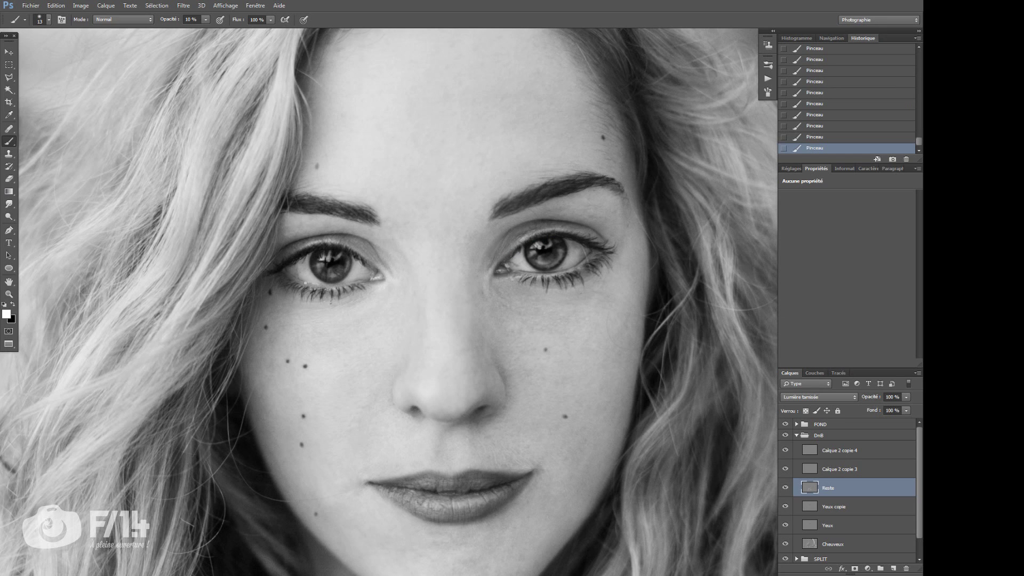
key(x)
key(bracketright)
key(bracketright)
key(x)
Step: Blend the skin under the right-hand eye with a soft white brush at 5% opacity
drag(429, 188, 368, 197)
key(bracketright)
key(bracketright)
key(bracketright)
key(bracketright)
key(0)
key(5)
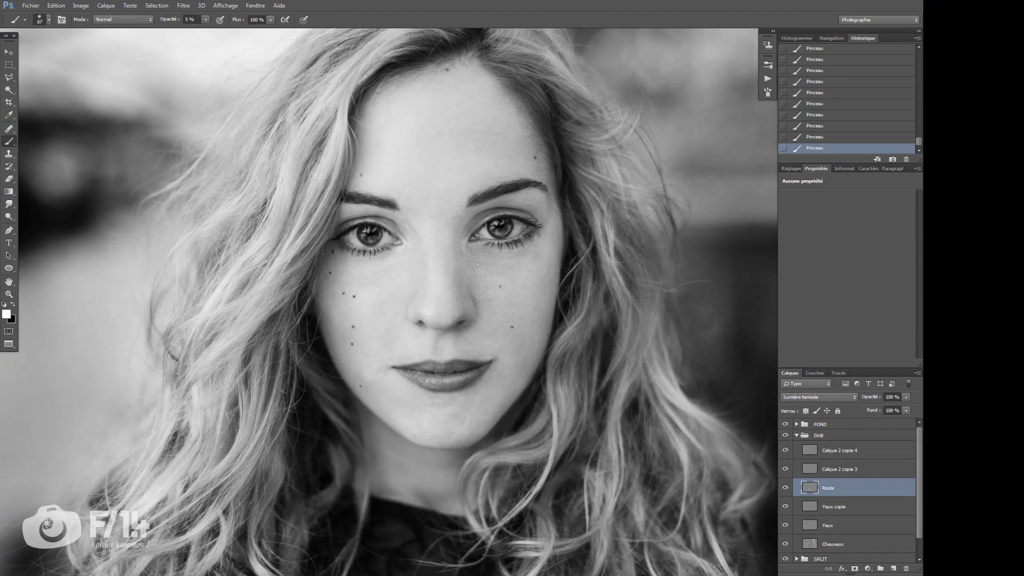
key(bracketleft)
key(bracketleft)
key(bracketleft)
Step: Compare the retouched face with an earlier history state and restore the latest one
click(837, 86)
click(835, 148)
drag(461, 261, 411, 264)
Step: Darken the background around the portrait with a large black brush at 20% opacity on the Calque 2 copie 3 layer
click(847, 467)
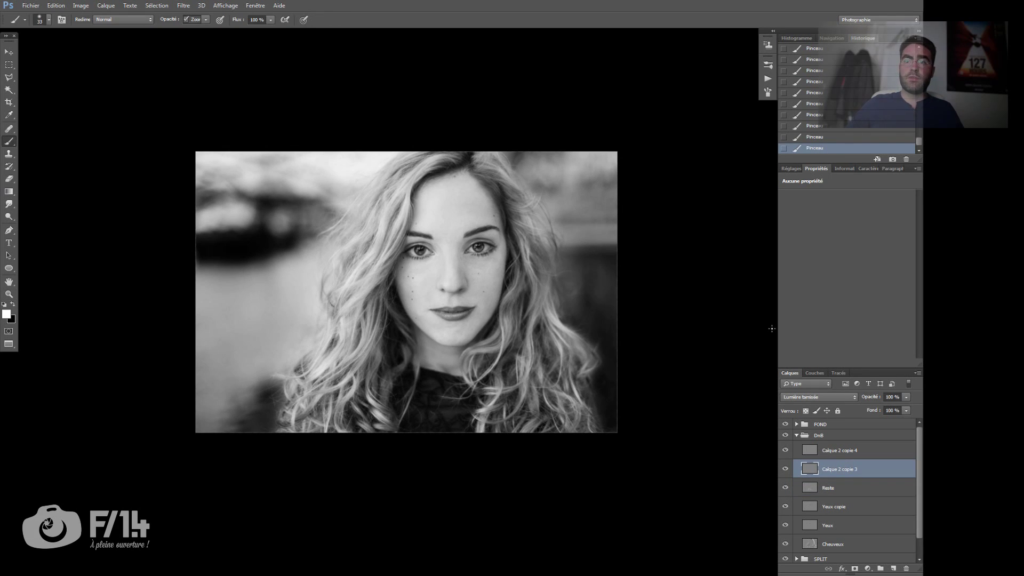
drag(320, 297, 335, 297)
key(x)
key(x)
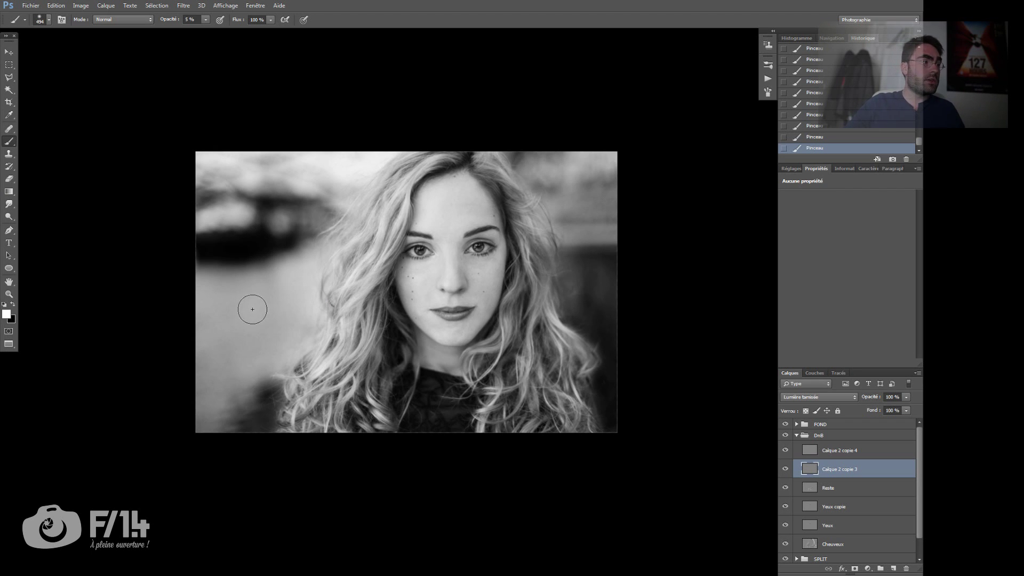
key(x)
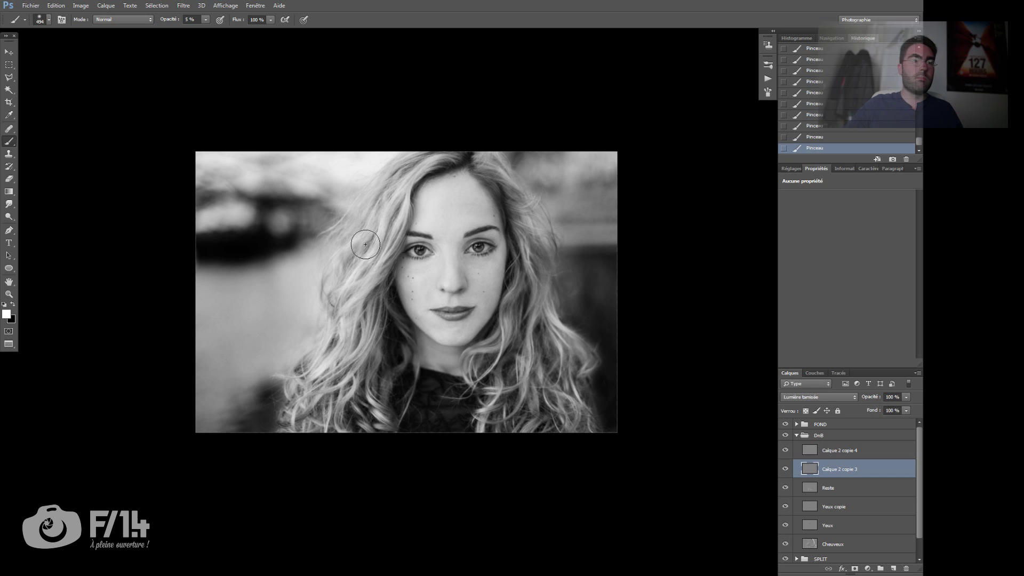
key(x)
key(x)
key(x)
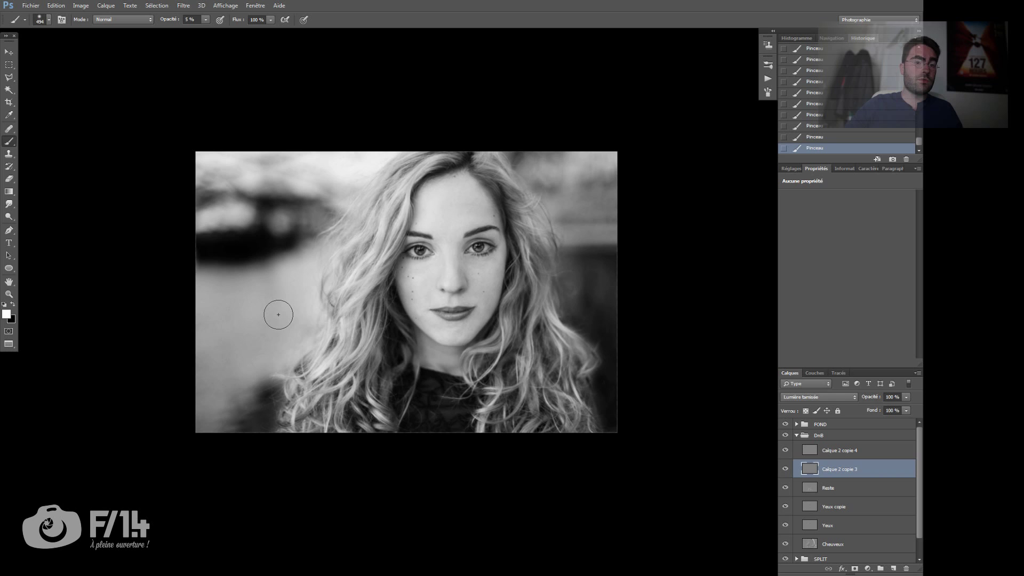
mouse_move(595, 264)
mouse_down()
mouse_move(601, 322)
mouse_move(574, 309)
mouse_up()
key(x)
key(2)
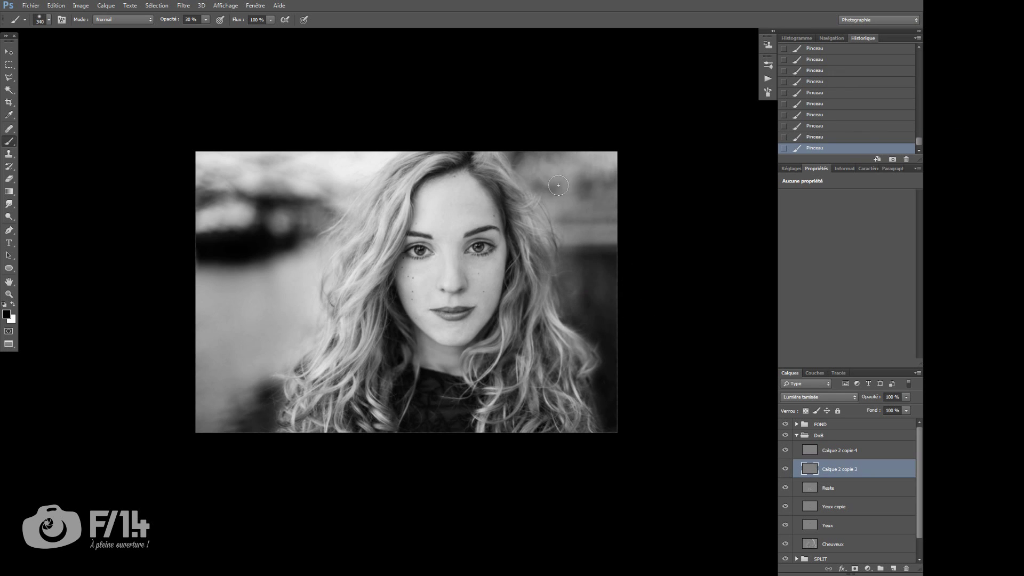
mouse_move(196, 179)
mouse_down()
mouse_move(176, 386)
mouse_move(242, 435)
mouse_move(238, 146)
mouse_move(168, 262)
mouse_up()
mouse_move(221, 279)
mouse_down()
mouse_move(237, 275)
mouse_move(224, 282)
mouse_up()
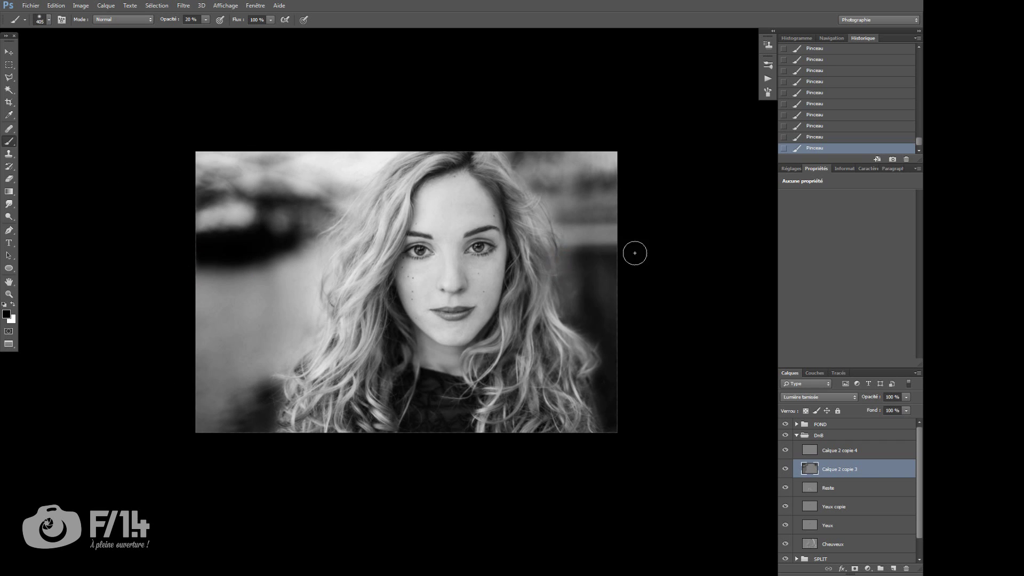
Step: Compare the background before and after the last three darkening strokes by undoing and redoing them
key(ctrl+alt+z)
key(ctrl+alt+z)
key(ctrl+alt+z)
key(ctrl+shift+z)
key(ctrl+shift+z)
key(ctrl+shift+z)
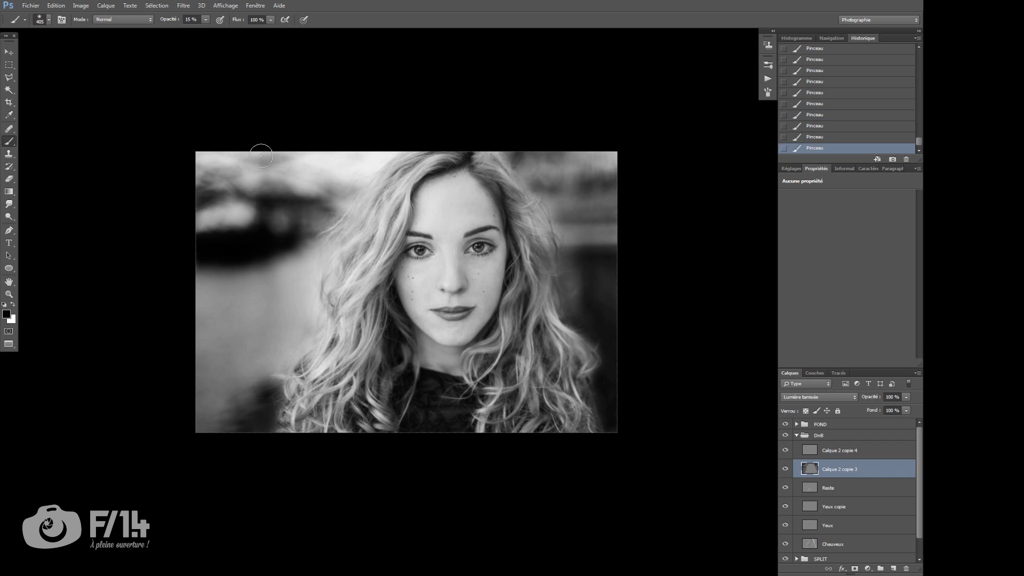
Step: Stamp all visible layers into a new layer above the FOND group
key(alt+bracketleft)
drag(426, 404, 417, 410)
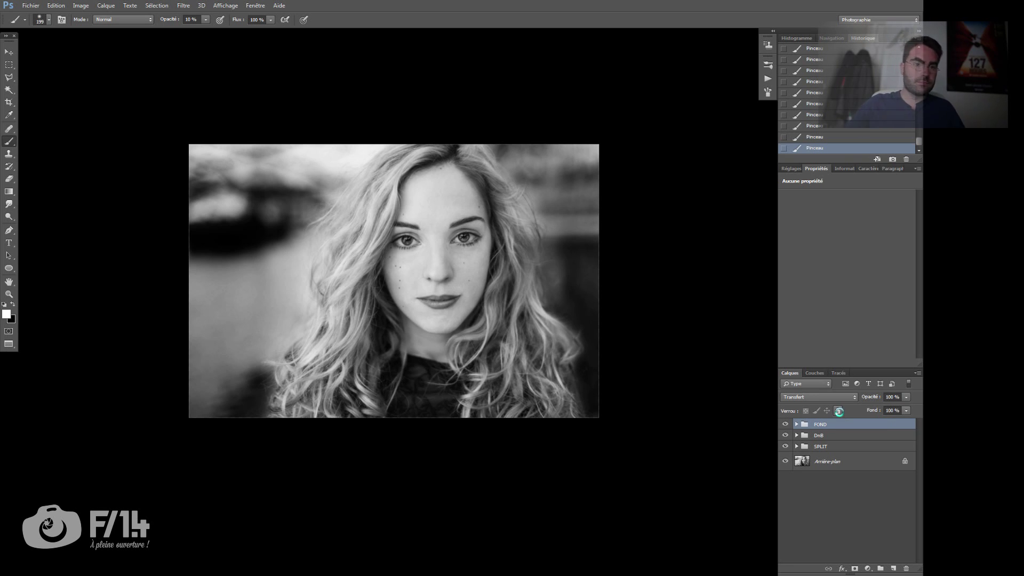
key(ctrl+shift+alt+e)
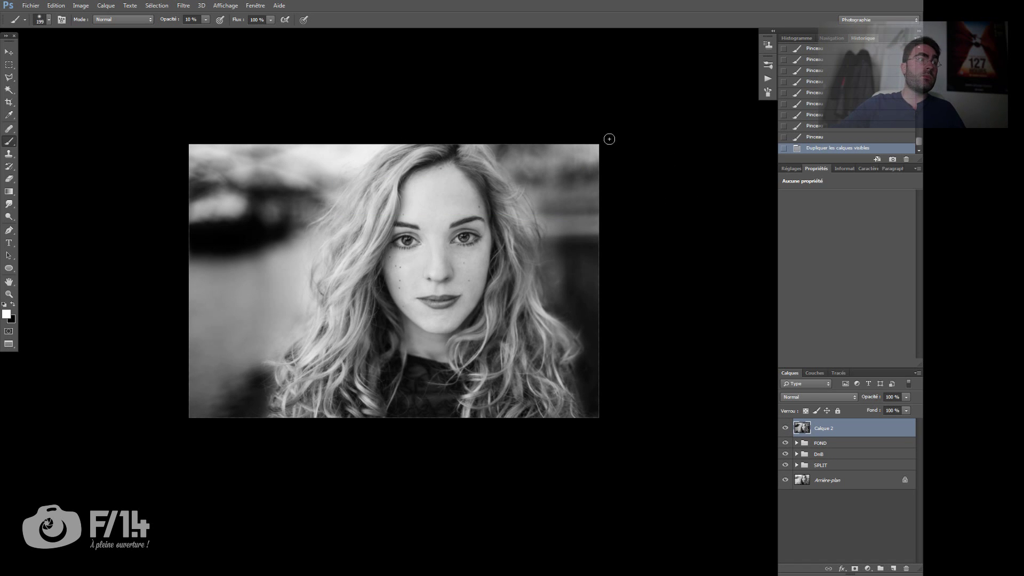
Step: Apply a High Pass filter (Passe-haut) with a 2.0-pixel radius to the stamped layer and set its blend mode to Lumière tamisée
click(183, 5)
mouse_move(197, 187)
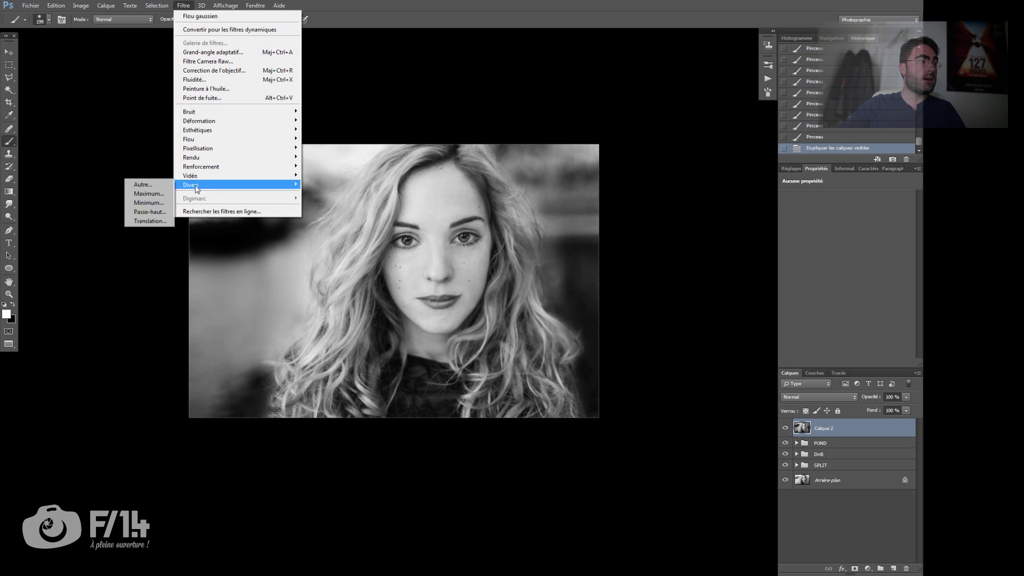
click(149, 211)
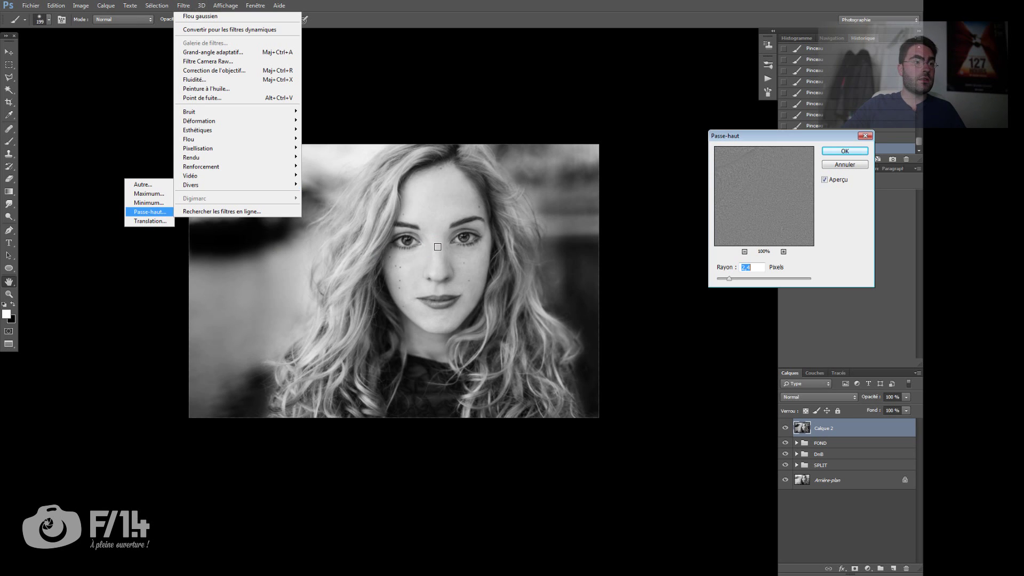
click(412, 243)
drag(740, 281, 729, 284)
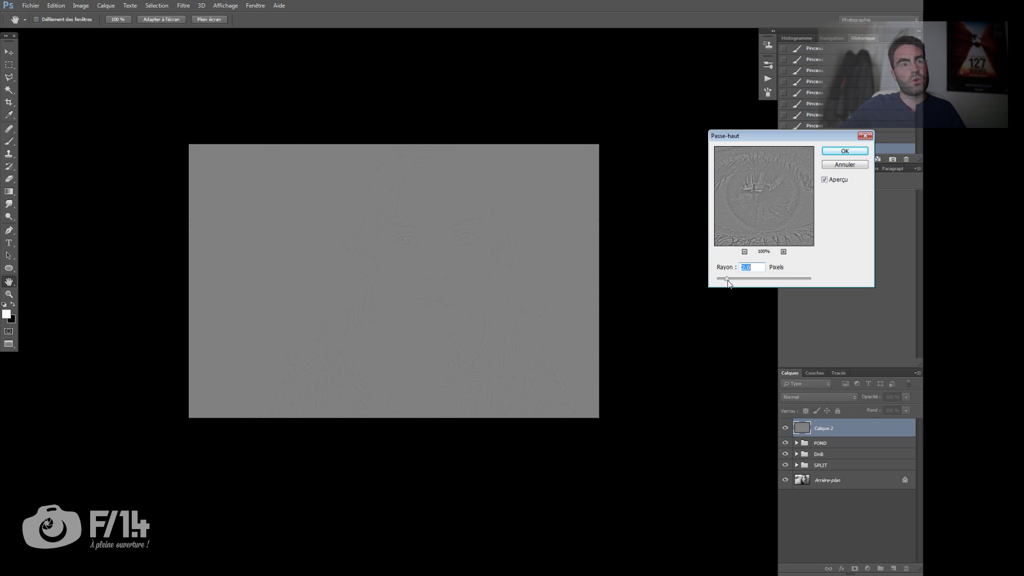
click(854, 152)
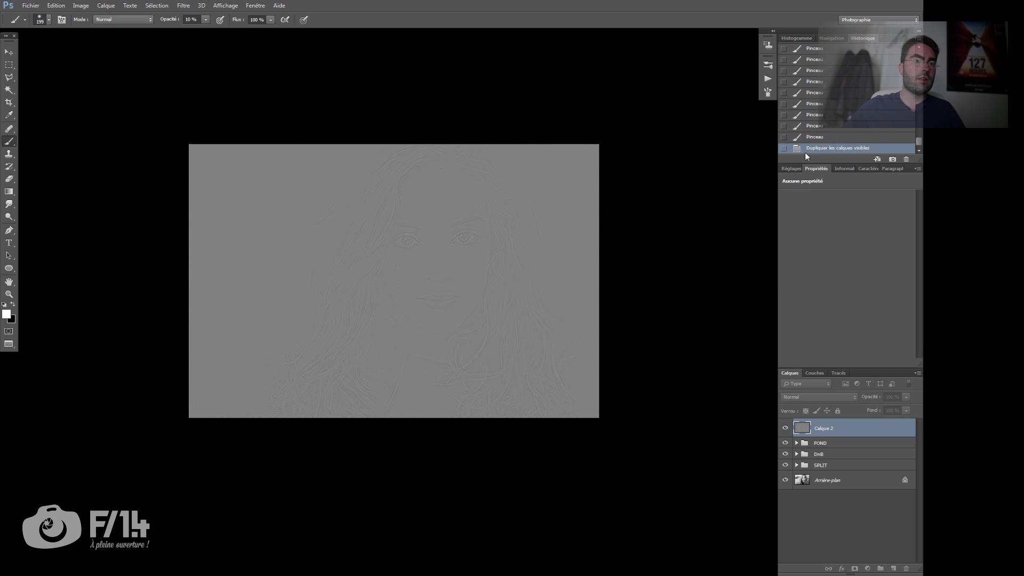
click(833, 397)
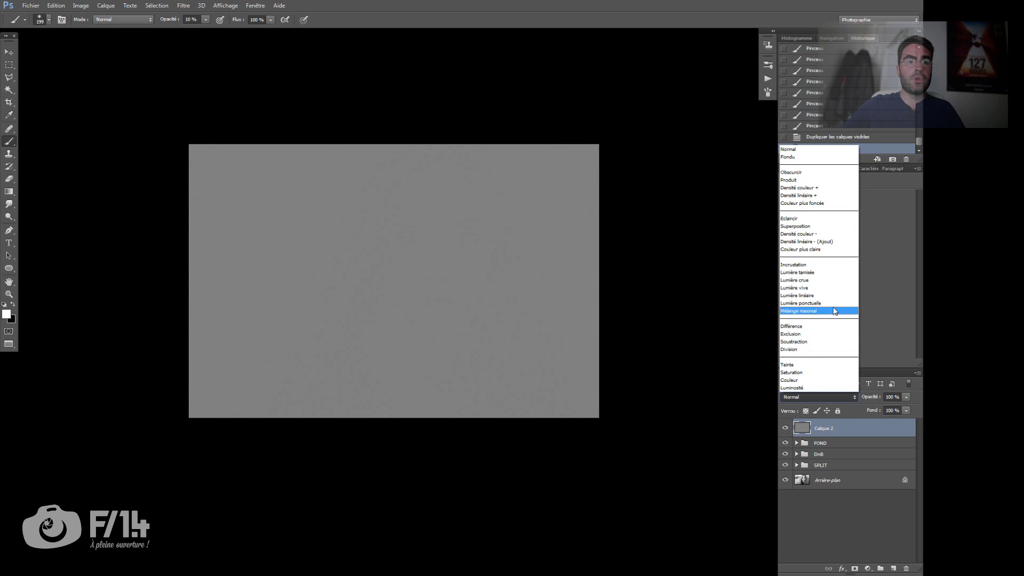
click(812, 272)
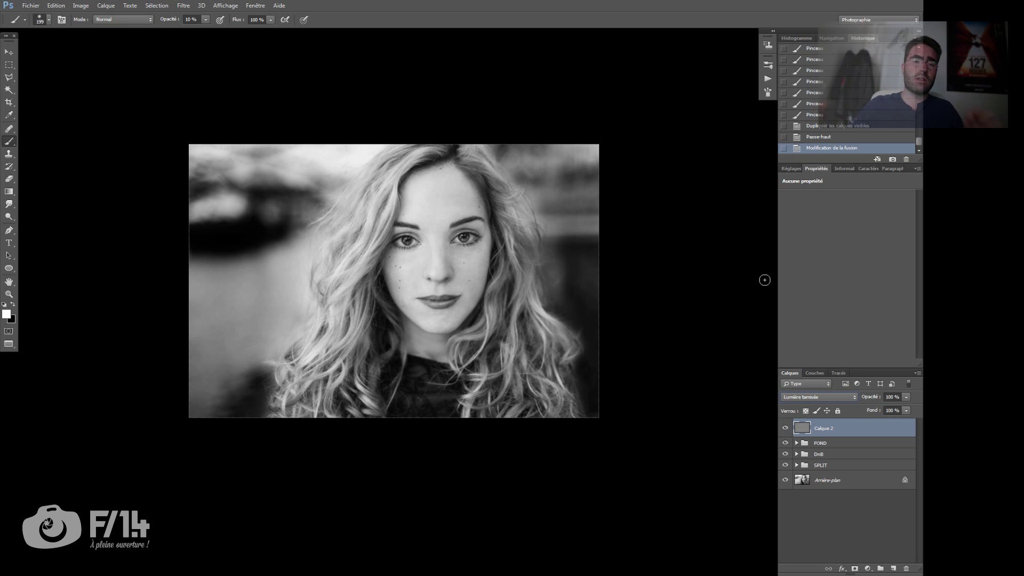
Step: Put the high-pass layer in a new group and duplicate it inside that group
key(ctrl+g)
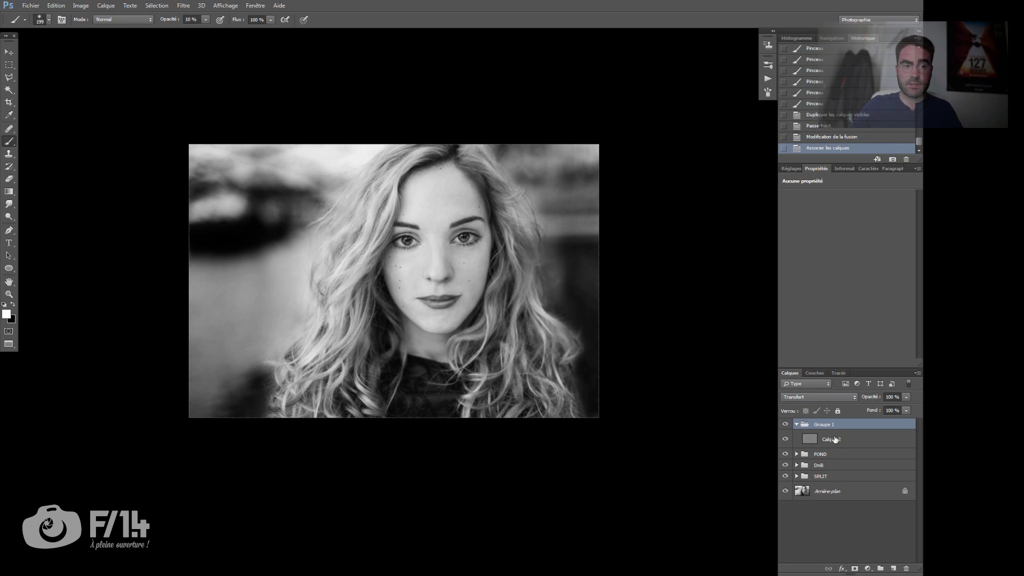
click(833, 439)
key(ctrl+j)
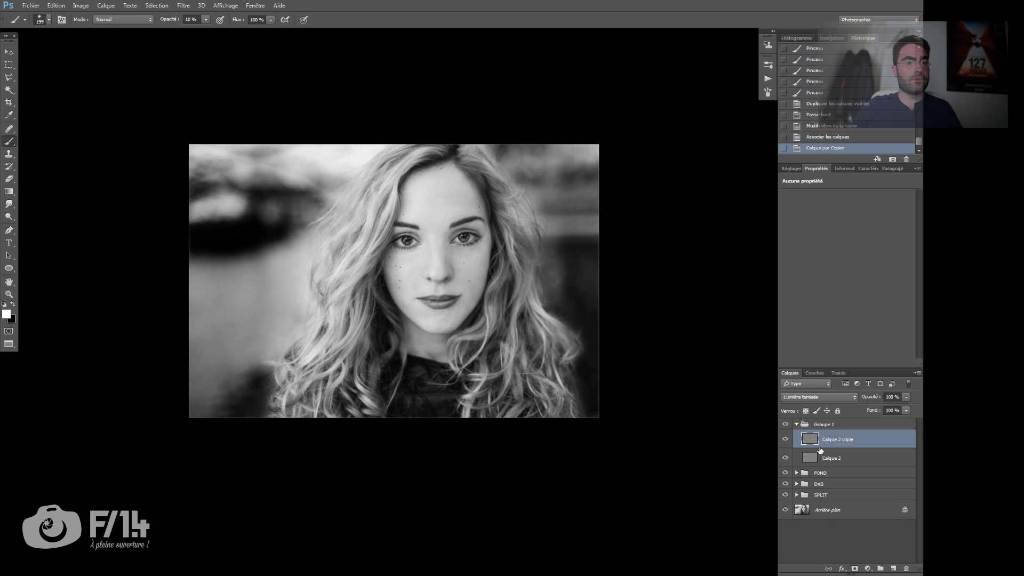
Step: Check the sharpening up close on the face by hiding and showing the high-pass group
drag(469, 248, 528, 251)
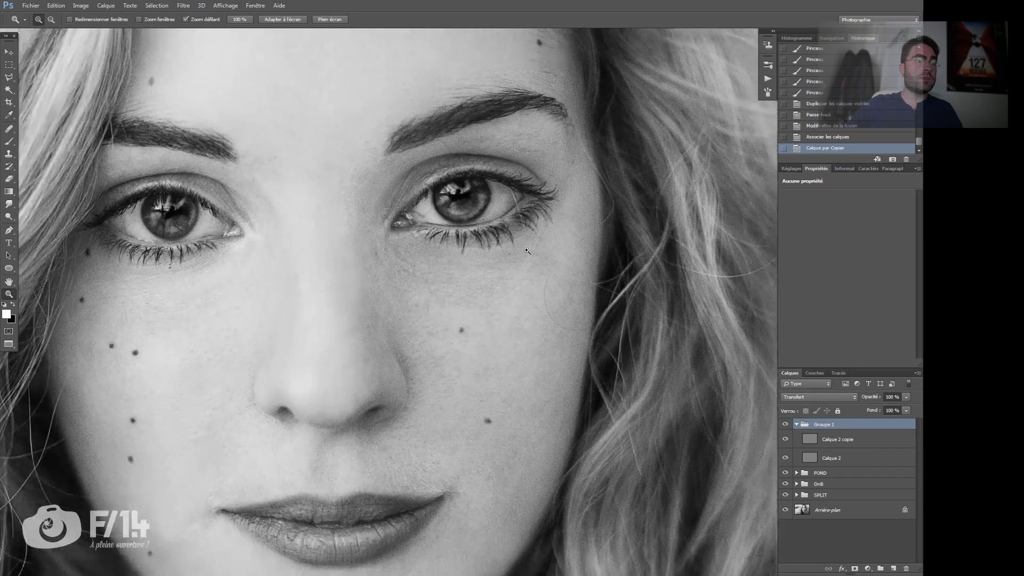
click(786, 427)
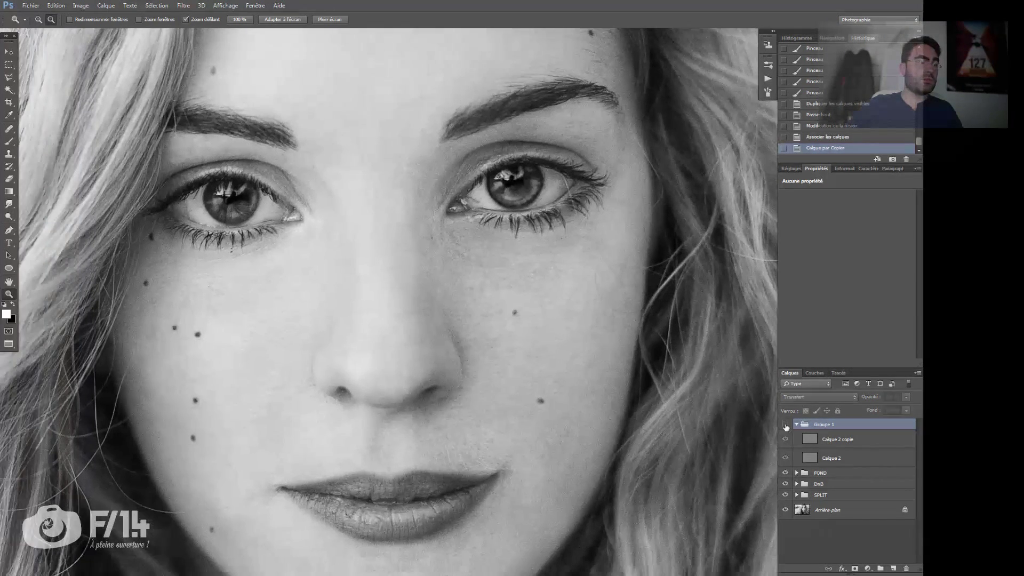
click(785, 425)
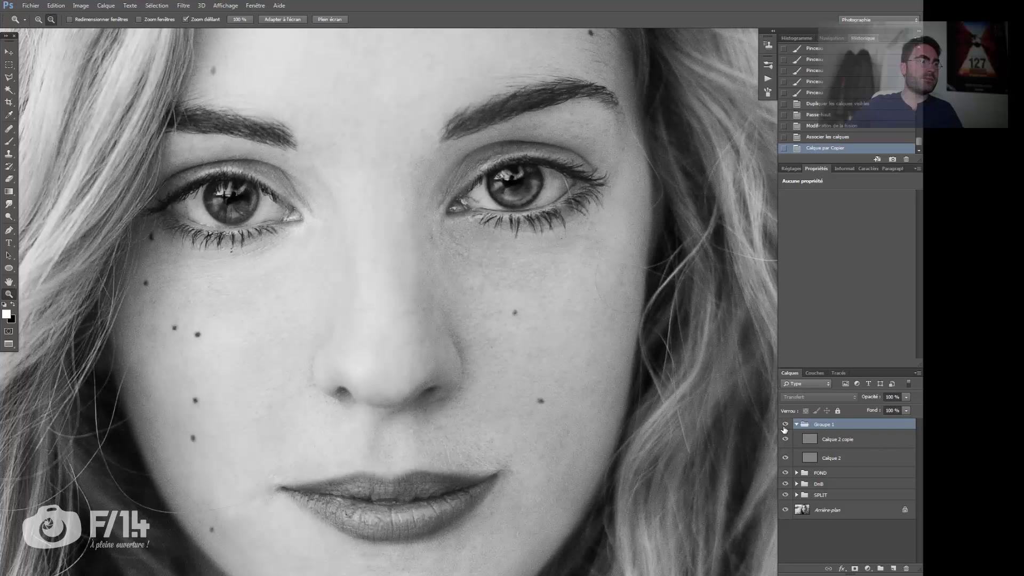
Step: Add a black layer mask to Groupe 1 to hide its sharpening effect
key(ctrl+0)
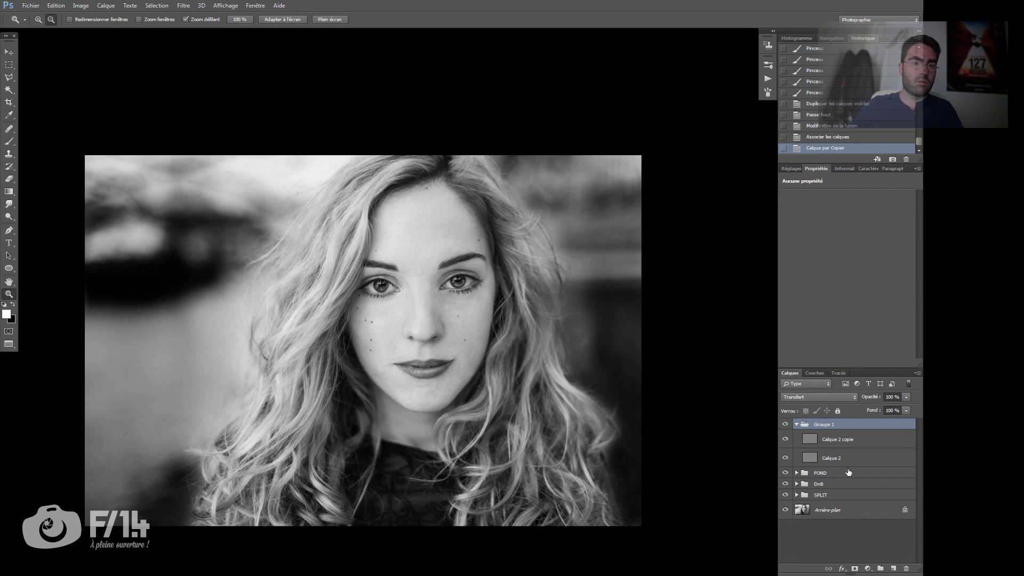
key(alt)
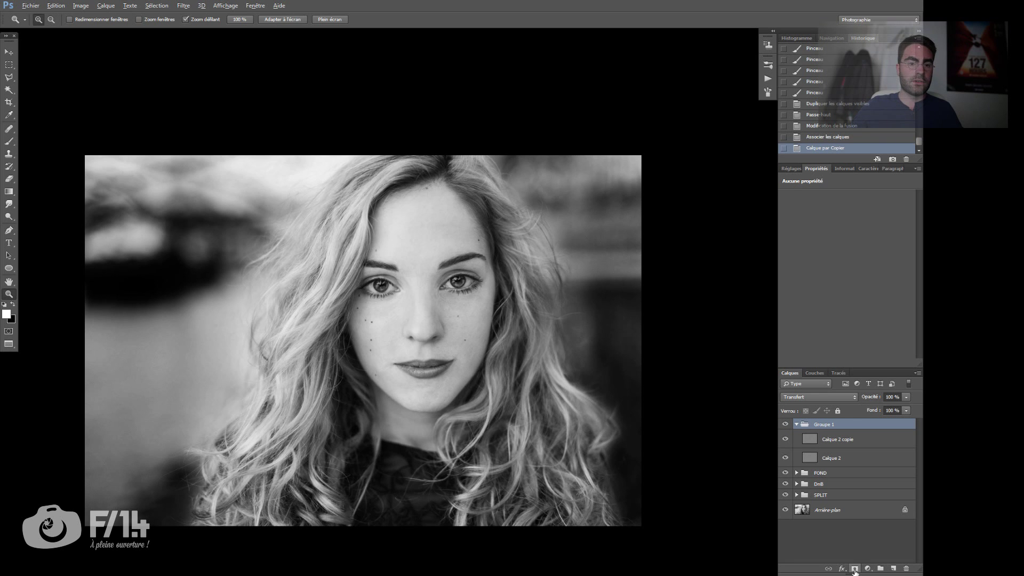
alt+click(854, 569)
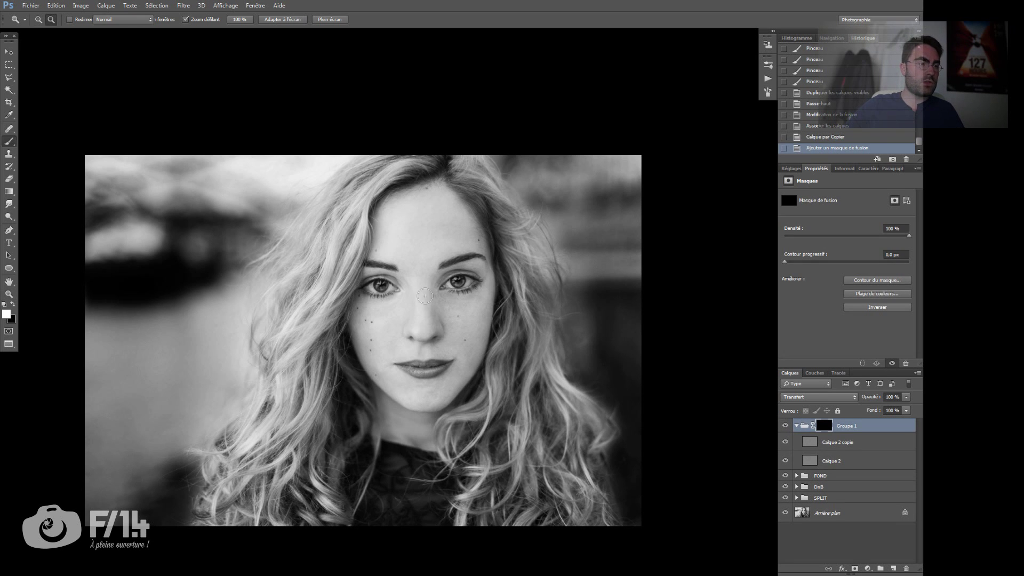
Step: Reveal the sharpening on both eyes by painting the Groupe 1 mask with a white brush at 50% opacity
drag(409, 292, 449, 289)
key(b)
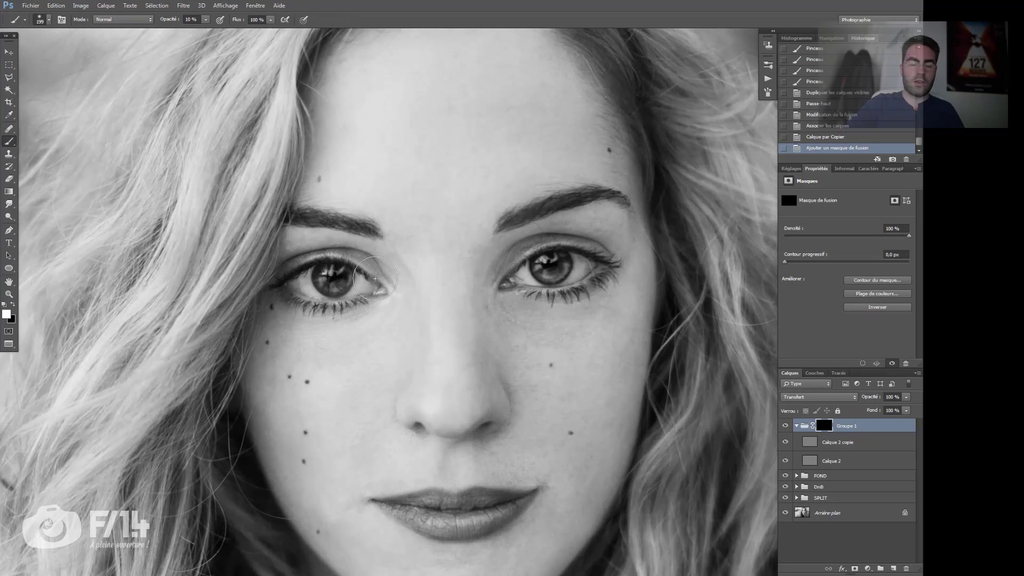
mouse_move(568, 262)
mouse_down()
mouse_move(543, 275)
mouse_move(574, 264)
mouse_move(547, 257)
mouse_move(565, 270)
mouse_move(571, 300)
mouse_move(521, 293)
mouse_move(626, 268)
mouse_up()
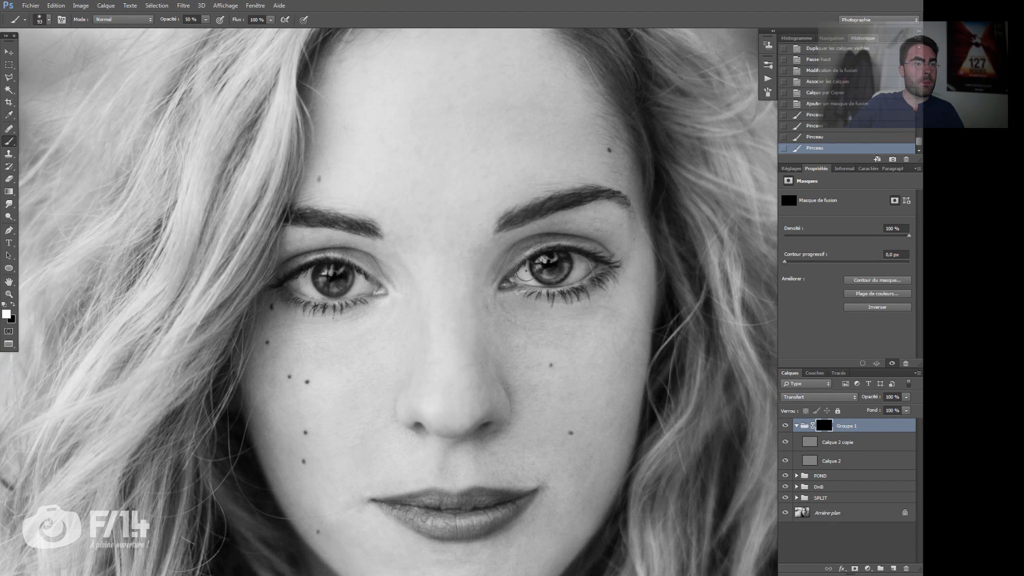
drag(330, 266, 333, 276)
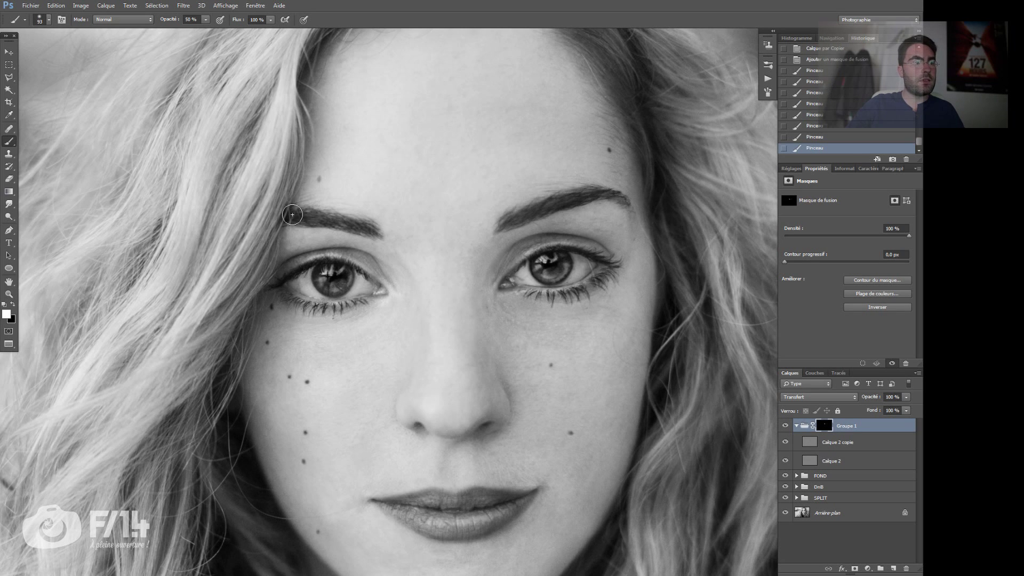
Step: Reveal the sharpening on both eyebrows by painting the Groupe 1 mask in white at 50% opacity
drag(293, 214, 315, 219)
mouse_move(572, 209)
mouse_down()
mouse_move(518, 217)
mouse_move(605, 196)
mouse_up()
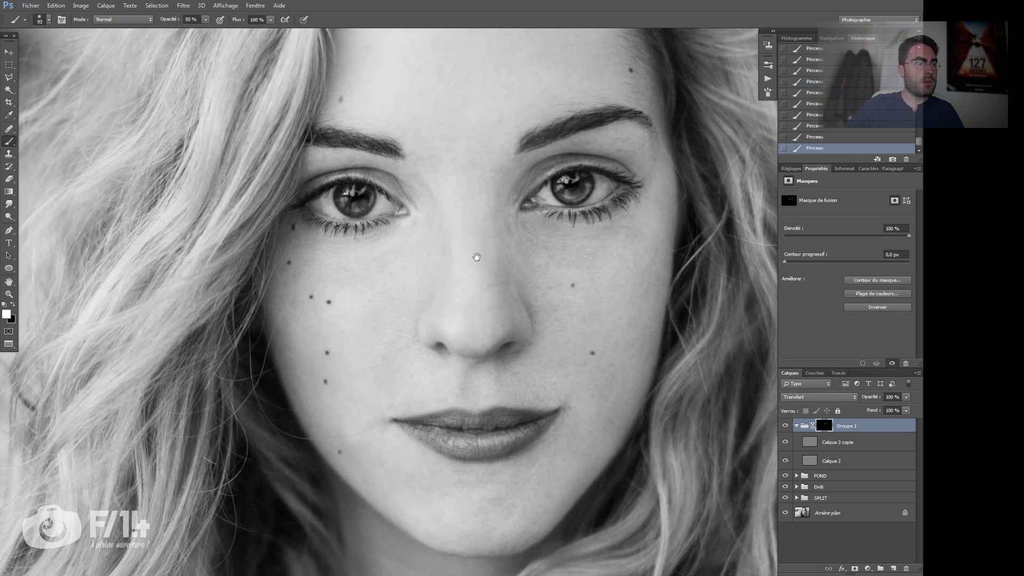
Step: Compare the eyes and the whole portrait with Groupe 1's masked sharpening hidden and shown at several zoom levels
key(z)
mouse_move(518, 355)
mouse_down()
mouse_move(481, 359)
mouse_move(473, 377)
mouse_move(444, 373)
mouse_up()
click(786, 426)
click(786, 426)
key(alt+space)
drag(376, 289, 469, 301)
click(786, 426)
click(786, 426)
click(788, 427)
click(787, 428)
key(alt+space)
drag(550, 339, 507, 348)
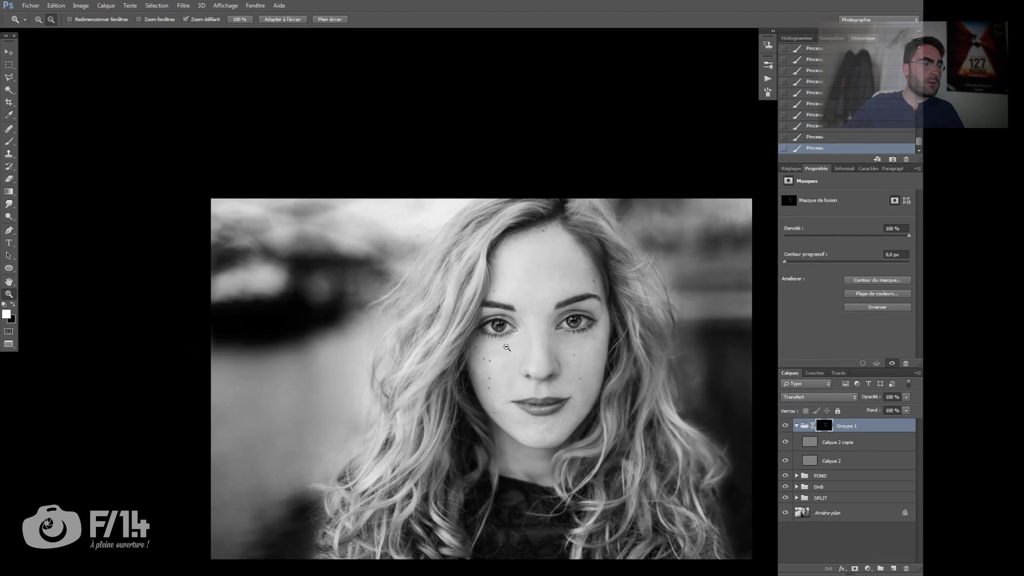
Step: Reveal the sharpening on the hair around the face by painting the Groupe 1 mask with a larger white brush
drag(591, 380, 506, 365)
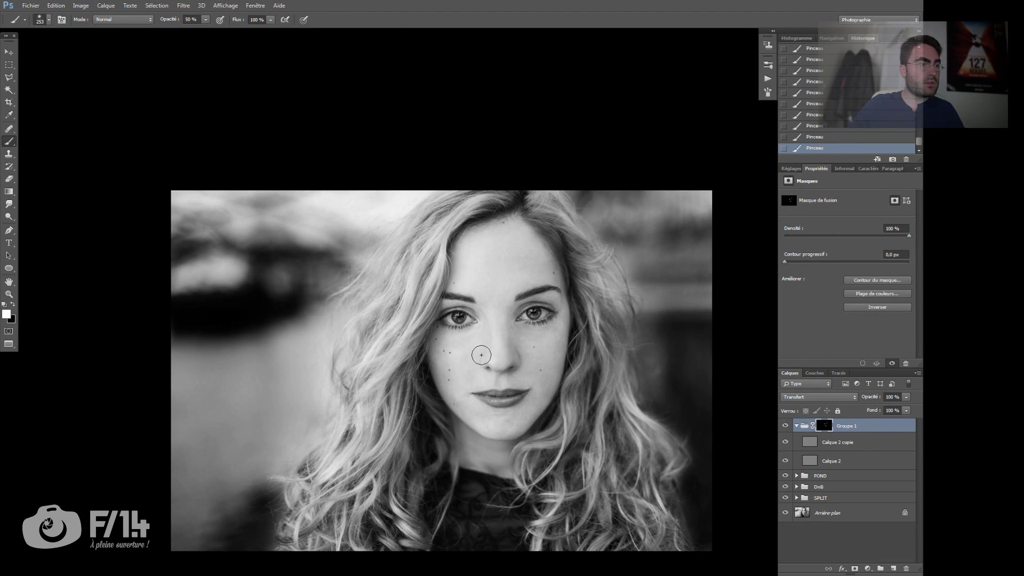
drag(320, 292, 329, 288)
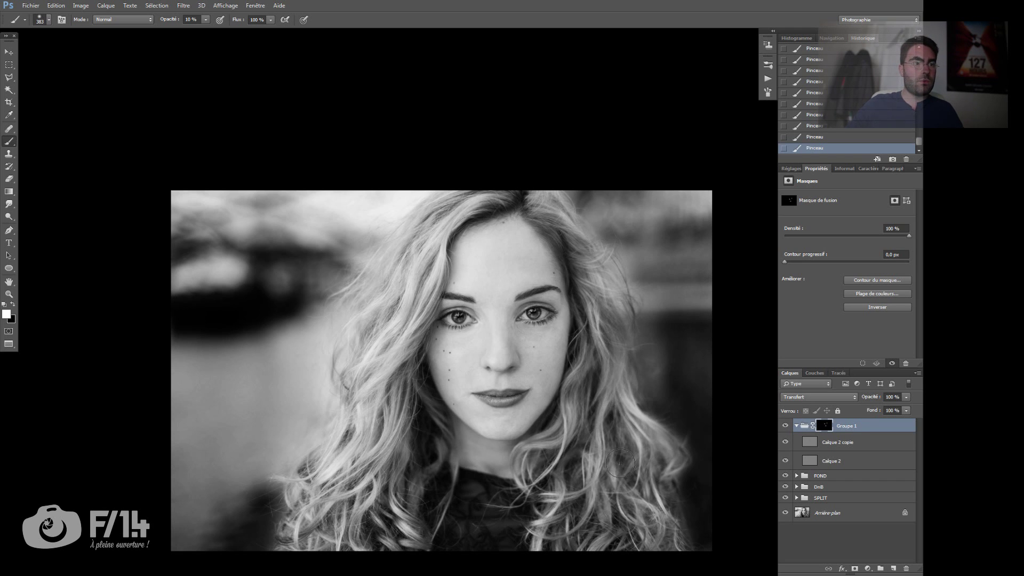
key(z)
drag(483, 335, 536, 335)
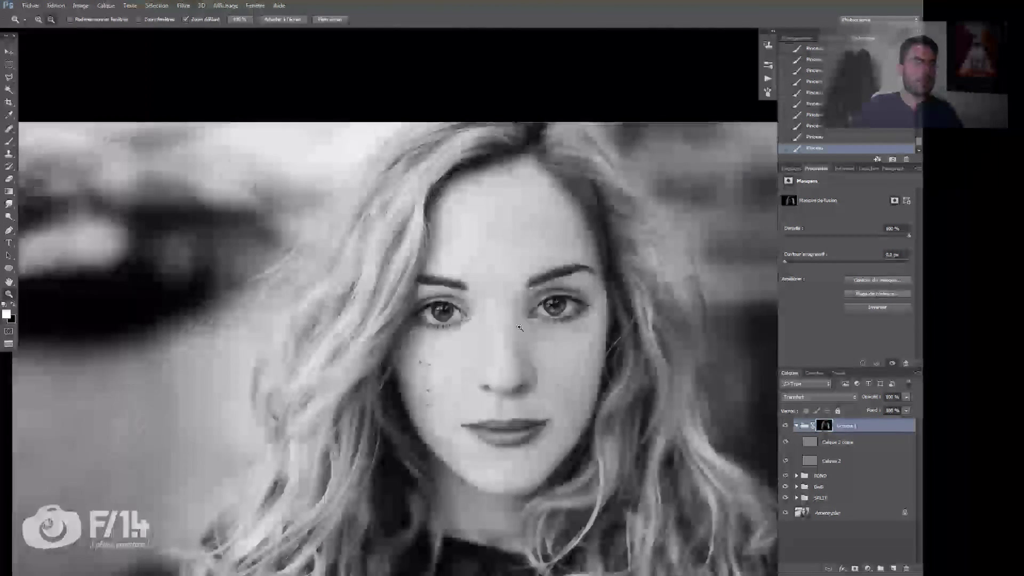
drag(519, 327, 480, 324)
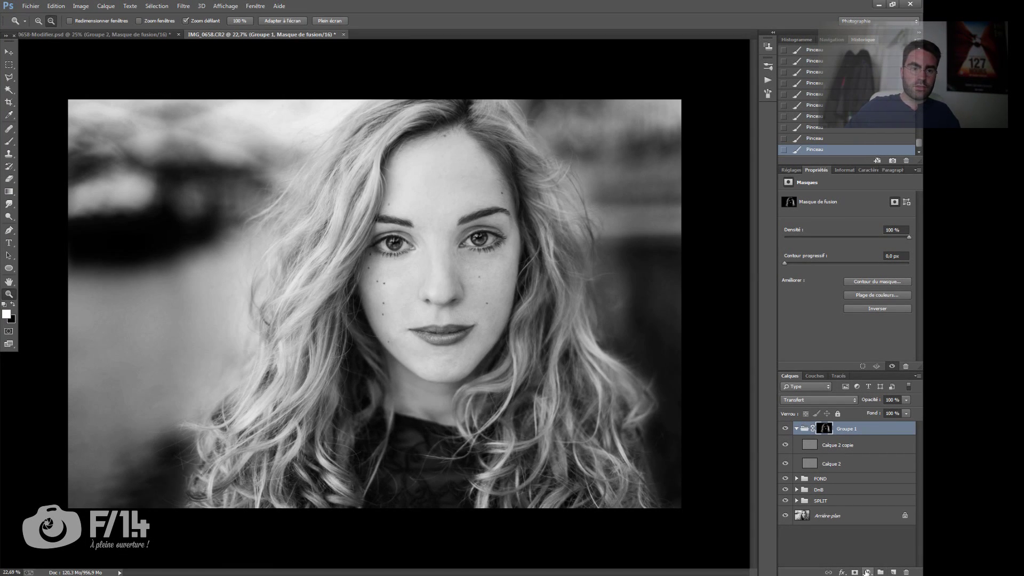
Step: Add a Brightness/Contrast adjustment layer above Groupe 1 with brightness 10 and contrast 10, checking the histogram
click(867, 572)
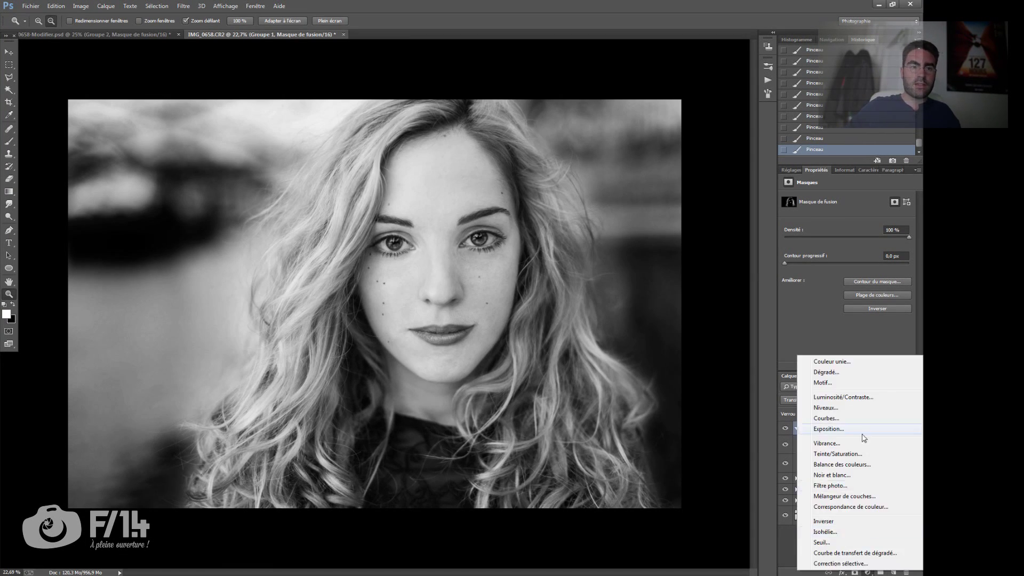
click(848, 397)
drag(852, 446, 849, 424)
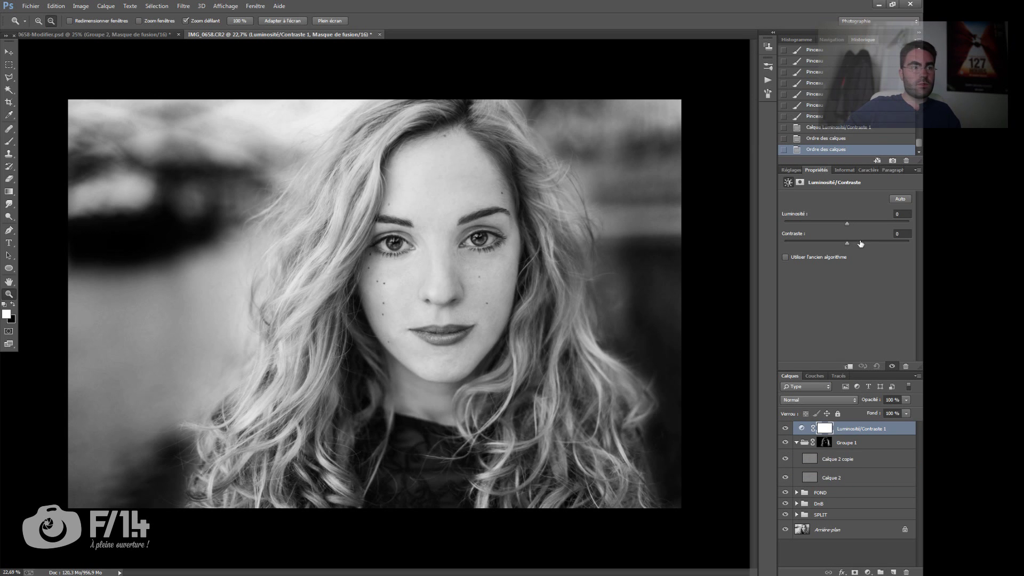
drag(864, 242, 851, 223)
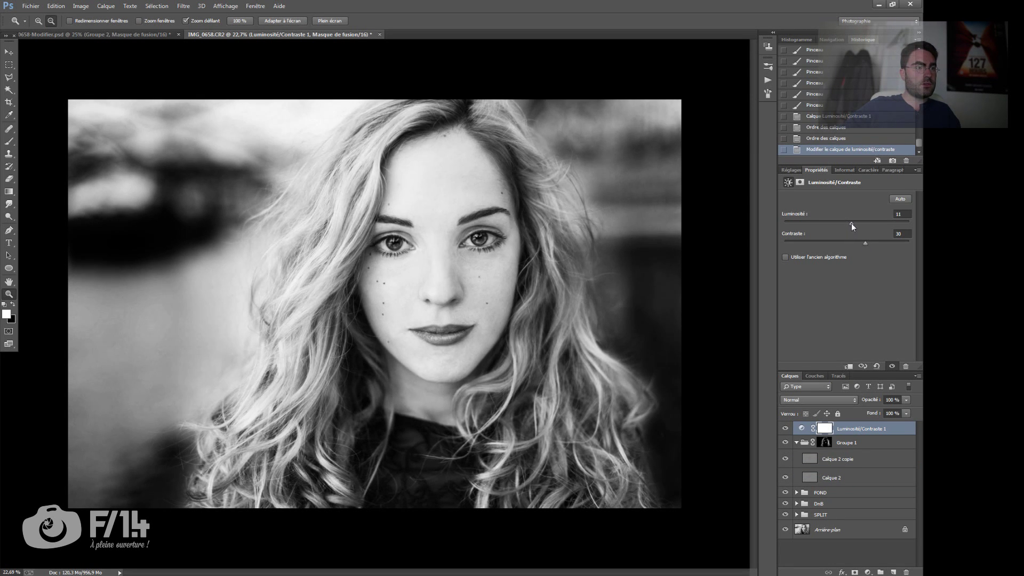
click(802, 42)
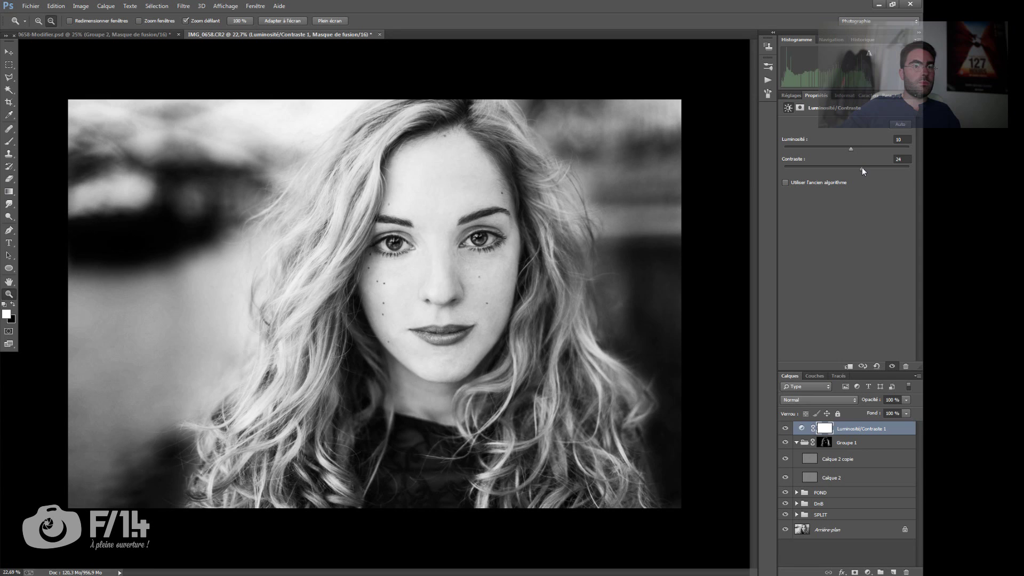
drag(854, 167, 853, 168)
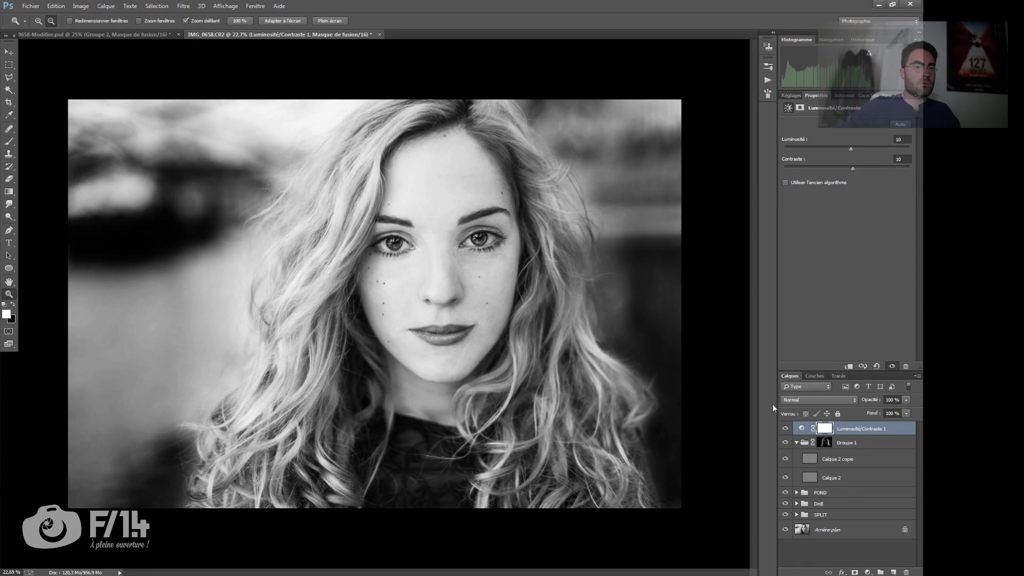
Step: Compare the portrait with and without the Brightness/Contrast layer and set that layer's opacity to 67%
click(785, 428)
click(785, 429)
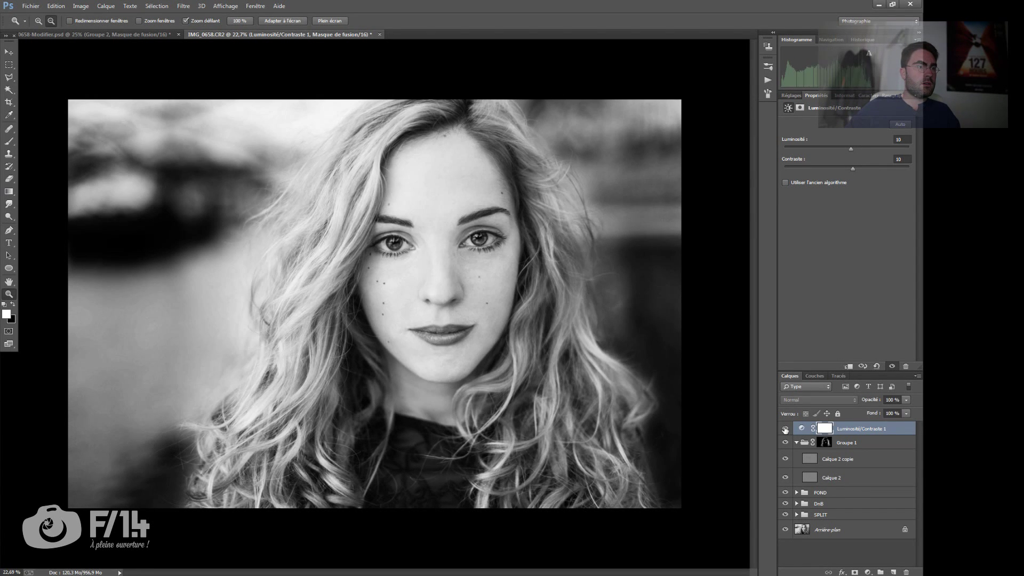
drag(872, 402, 853, 403)
Step: Save the retouched portrait as IMG_0658.psd for finishing in Lightroom
key(ctrl+s)
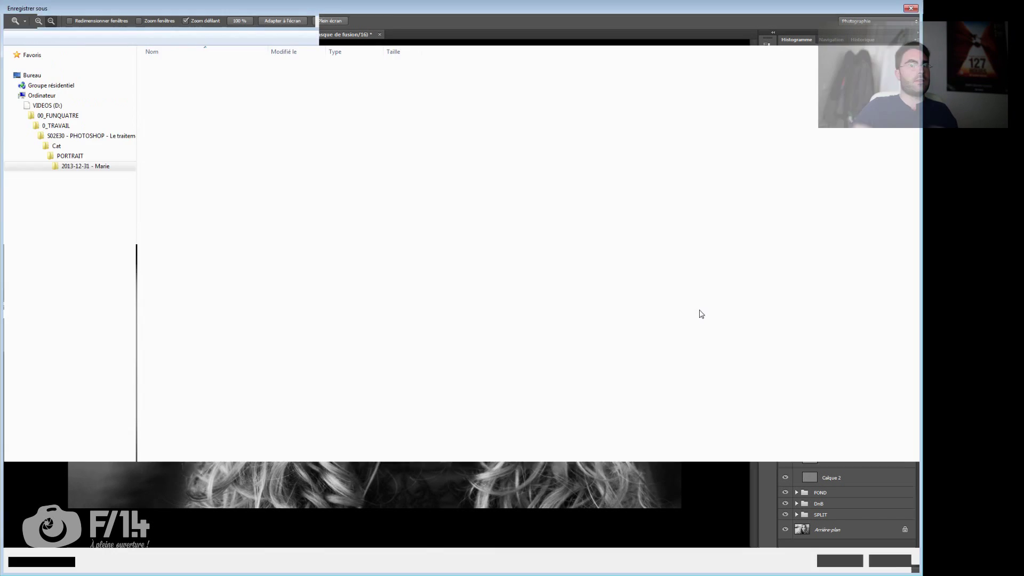
key(Escape)
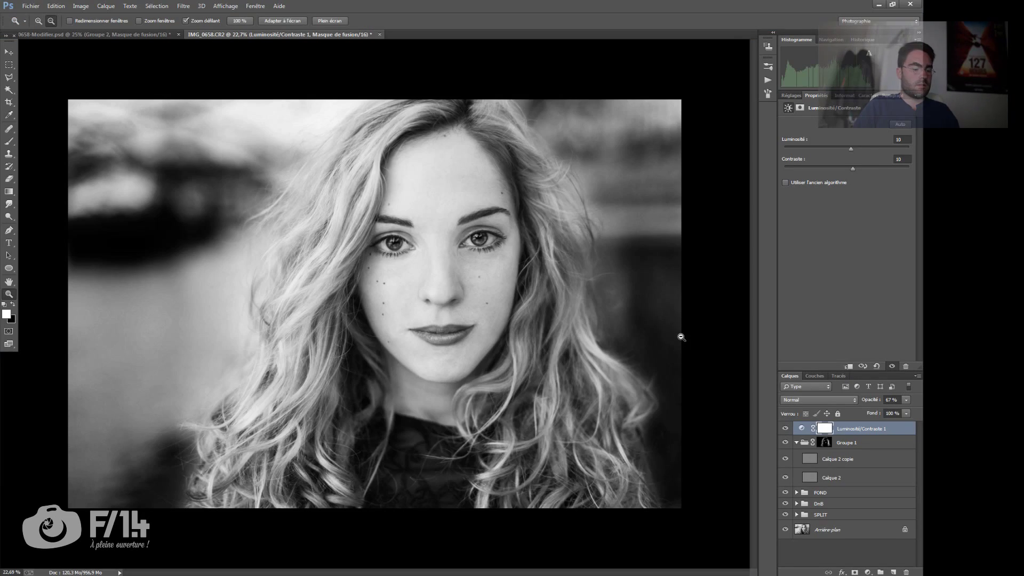
key(ctrl+shift+s)
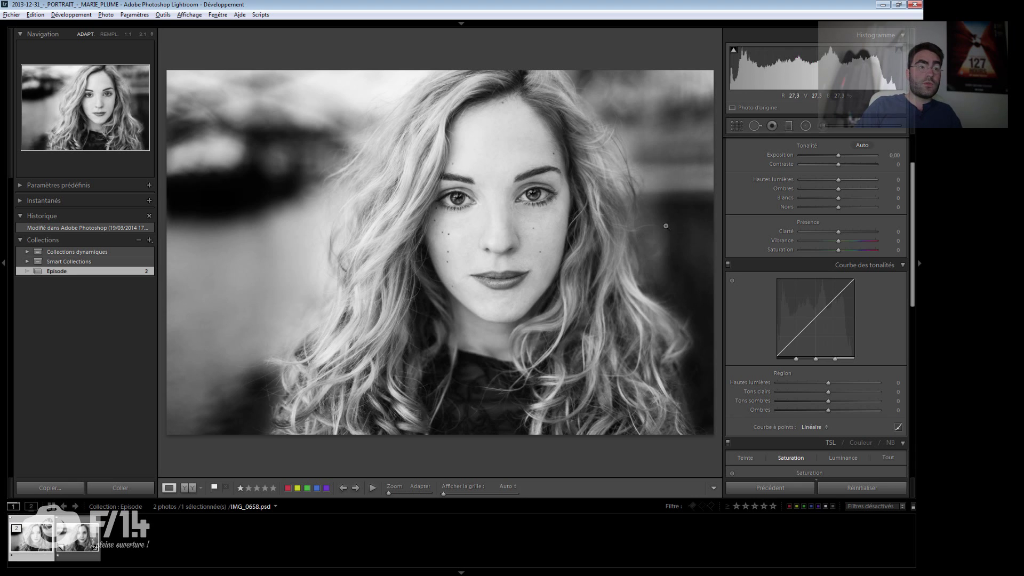
Step: Crop the portrait in Lightroom to a 16 x 9 aspect ratio, with a rotation angle of 0.94
key(r)
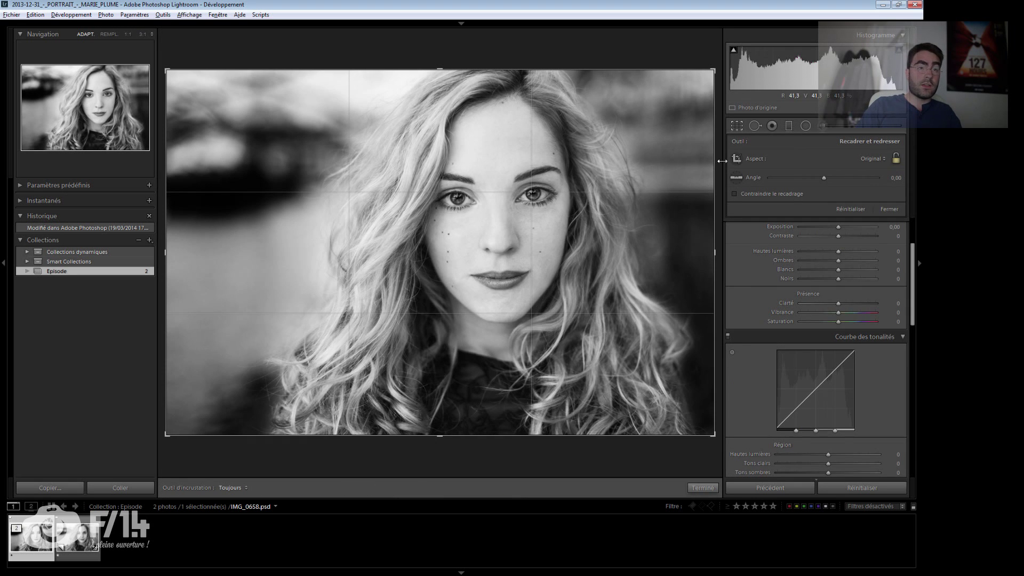
click(873, 159)
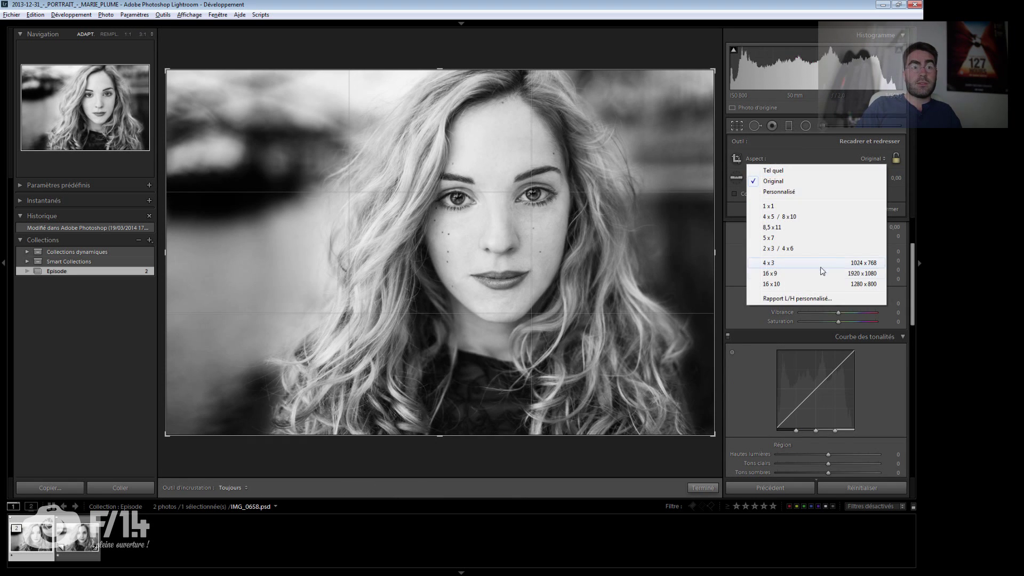
click(784, 273)
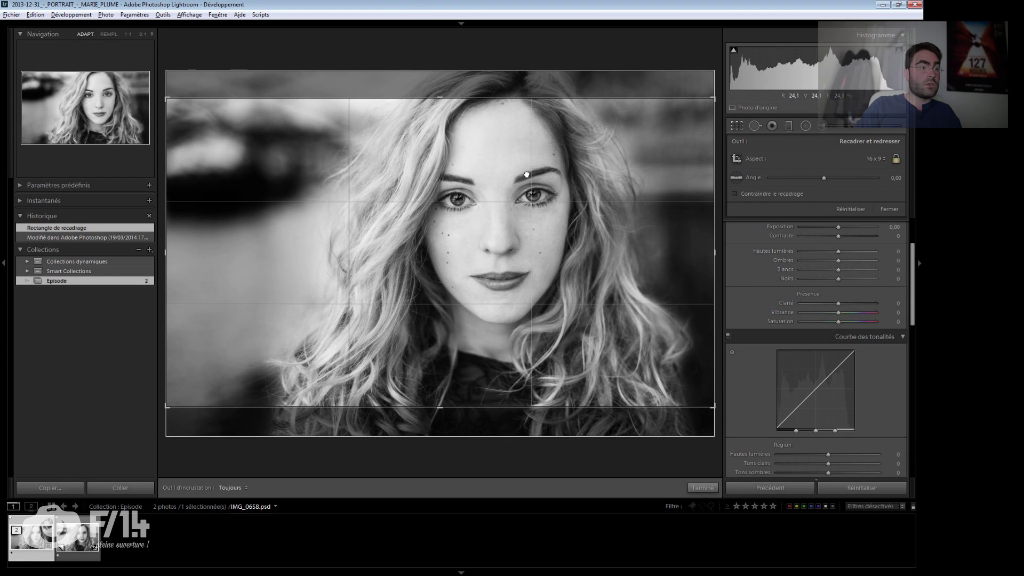
drag(463, 458, 458, 456)
drag(489, 222, 453, 213)
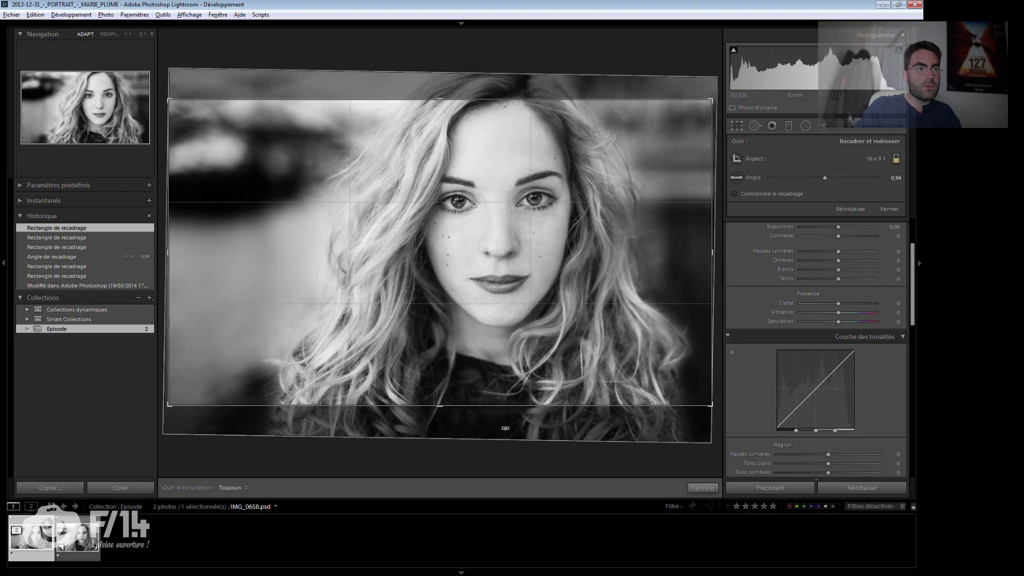
Step: Rotate the crop to an angle of 3.33 and check that both eyes line up horizontally
drag(504, 428, 497, 421)
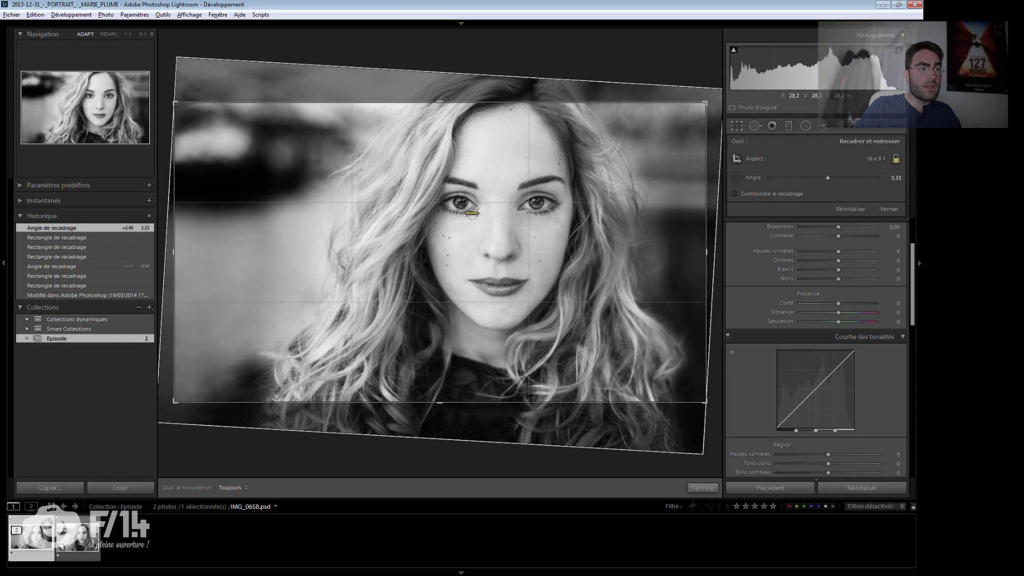
drag(460, 202, 504, 203)
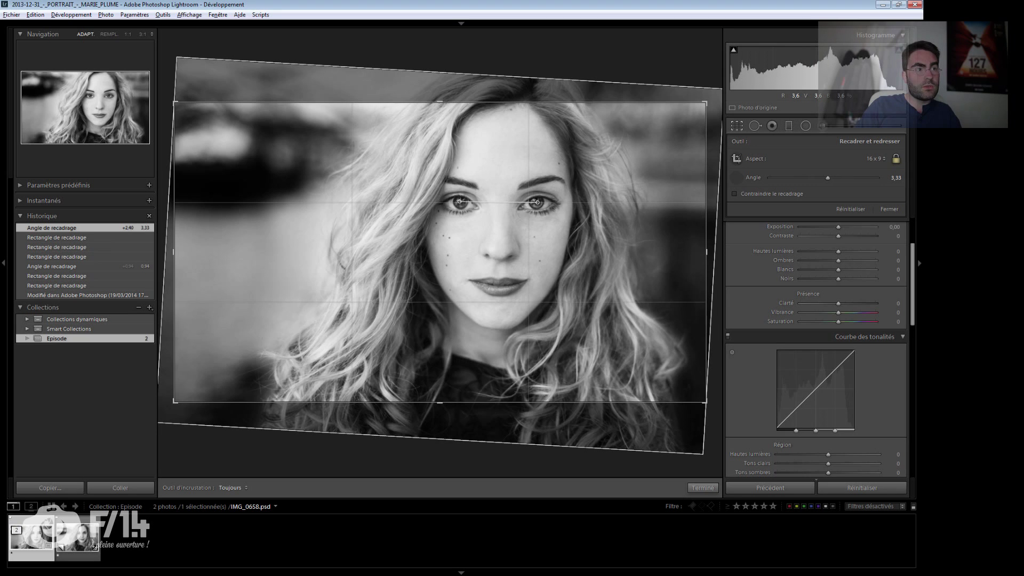
drag(538, 202, 536, 201)
drag(537, 201, 538, 203)
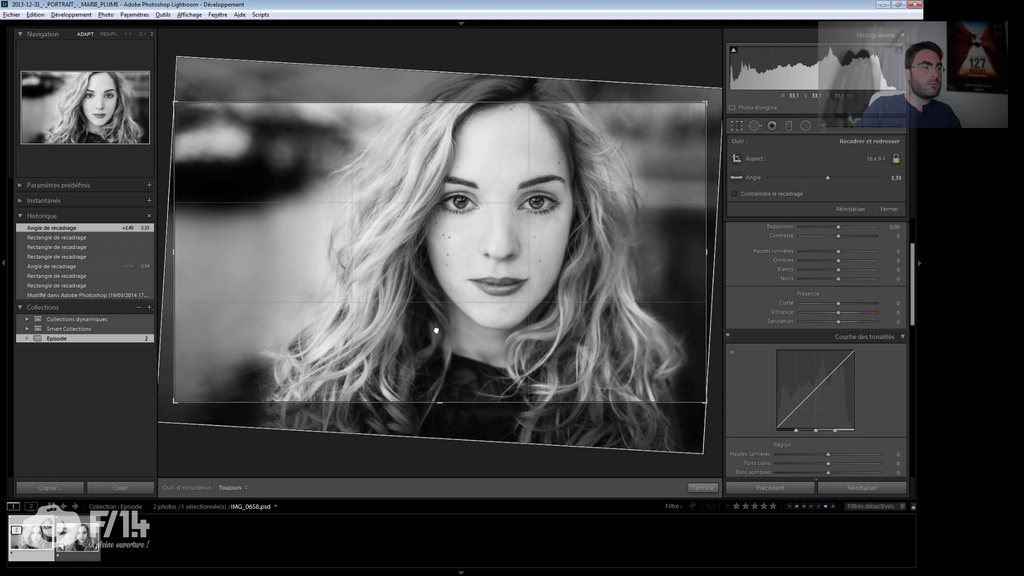
Step: Tighten the 16 x 9 crop with the eyes near the upper third line, fine-tune its rotation and apply it
click(411, 321)
drag(445, 266, 441, 111)
drag(443, 154, 442, 167)
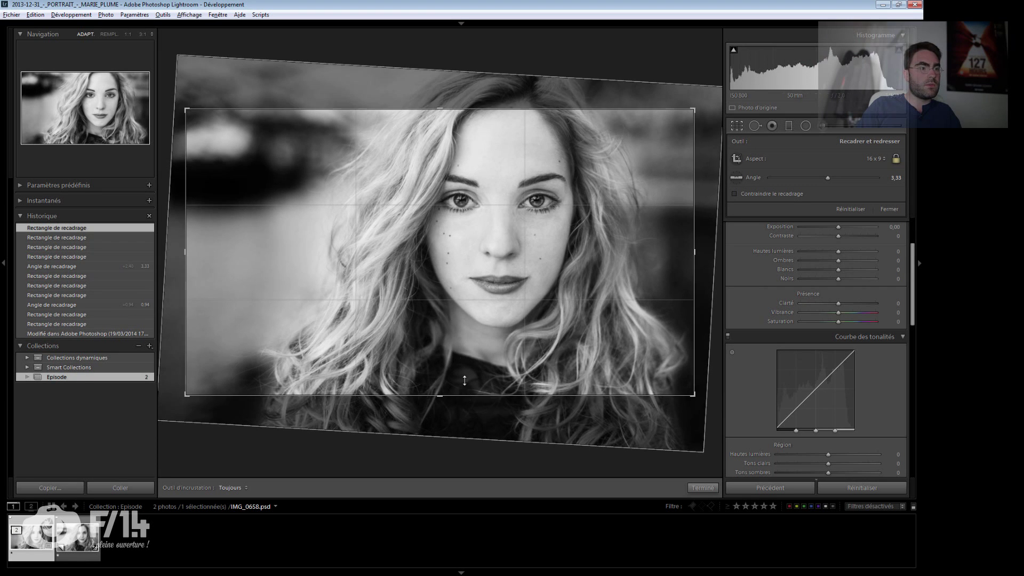
drag(463, 354, 462, 349)
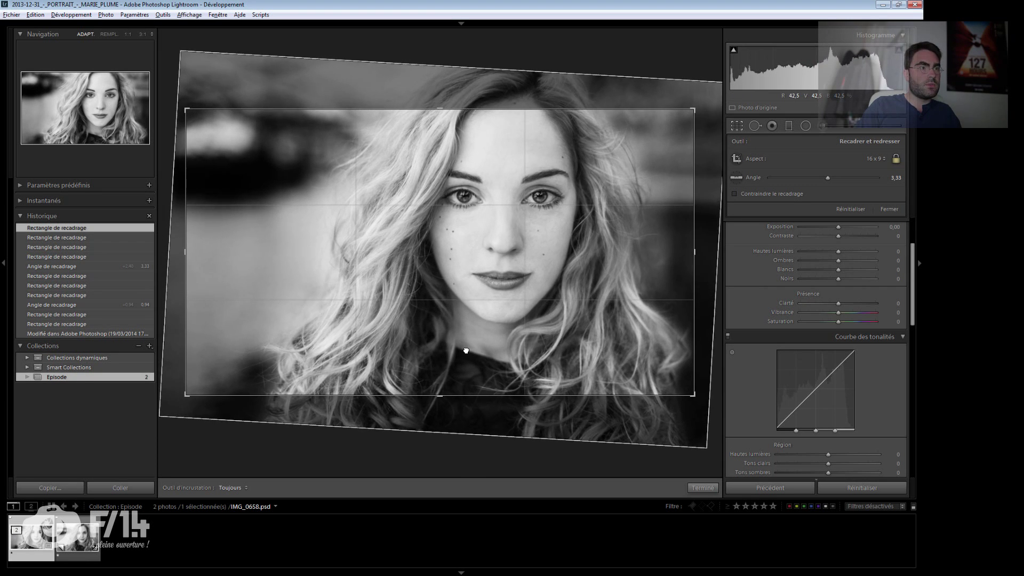
key(r)
key(r)
drag(518, 439, 520, 439)
key(r)
Step: Add a large radial filter centred on the face with exposure −0.44, contrast 61, highlights 8, shadows 14 and clarity 10
click(806, 125)
drag(496, 248, 663, 470)
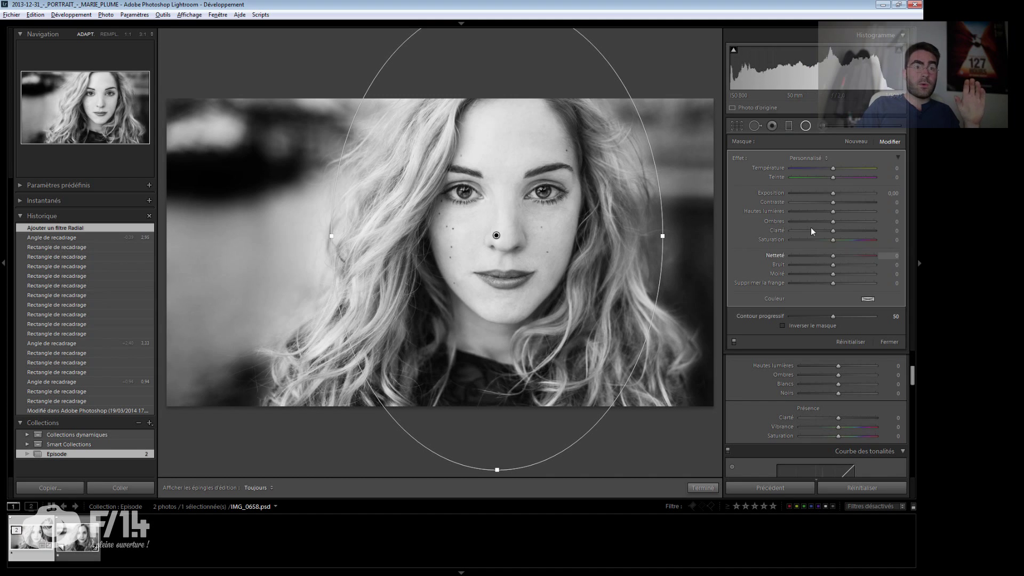
drag(832, 194, 843, 233)
drag(837, 228, 840, 220)
mouse_move(734, 52)
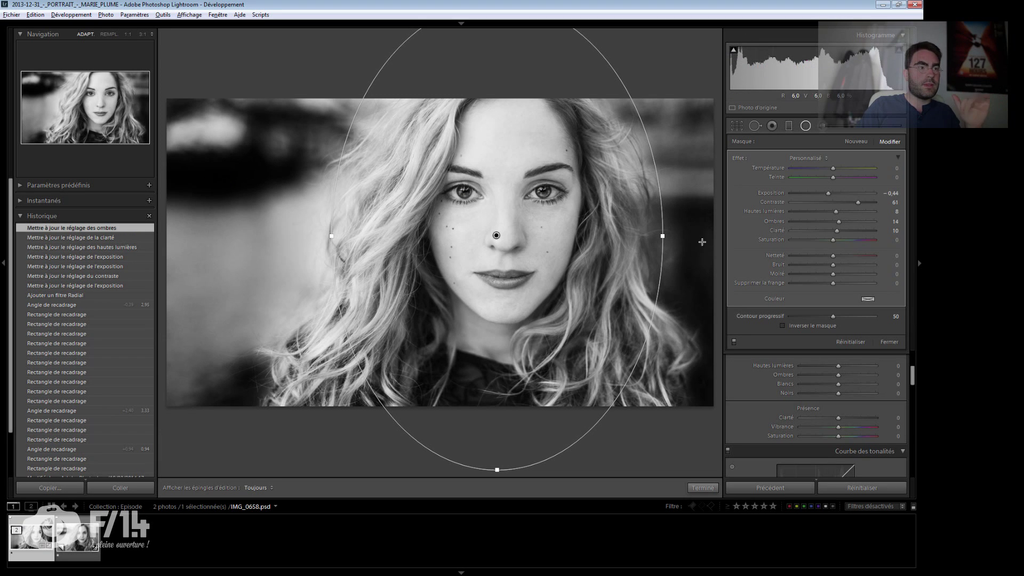
click(696, 480)
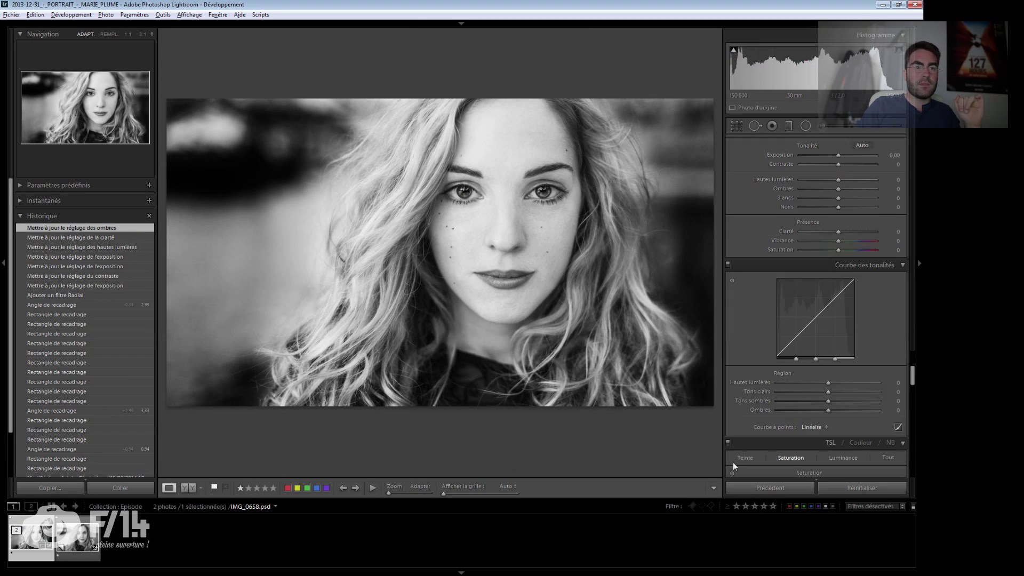
Step: Set the portrait's global clarity to +4, contrast to +11, exposure to +0.29 and highlights to −8
click(846, 232)
drag(843, 232, 840, 230)
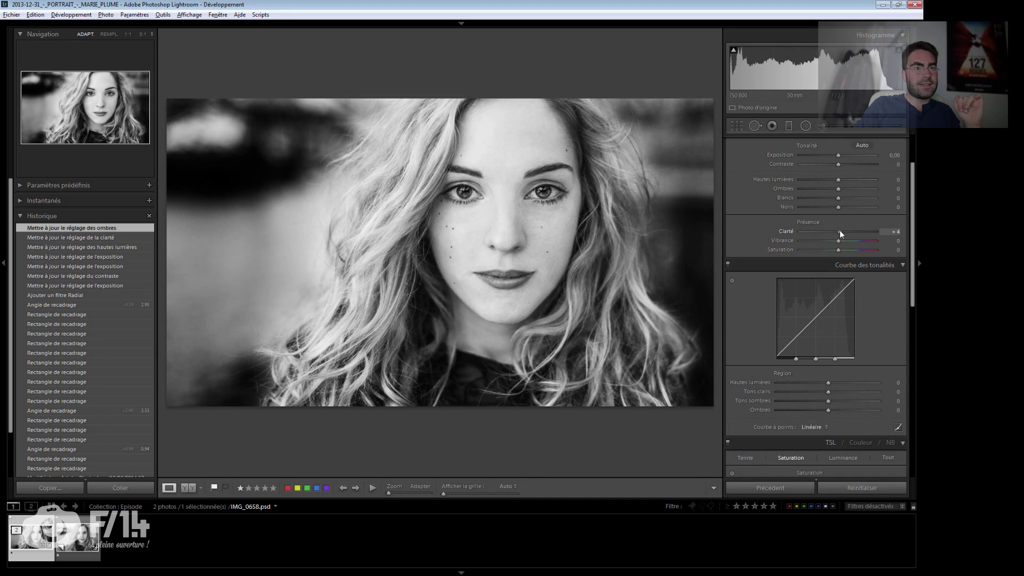
click(843, 165)
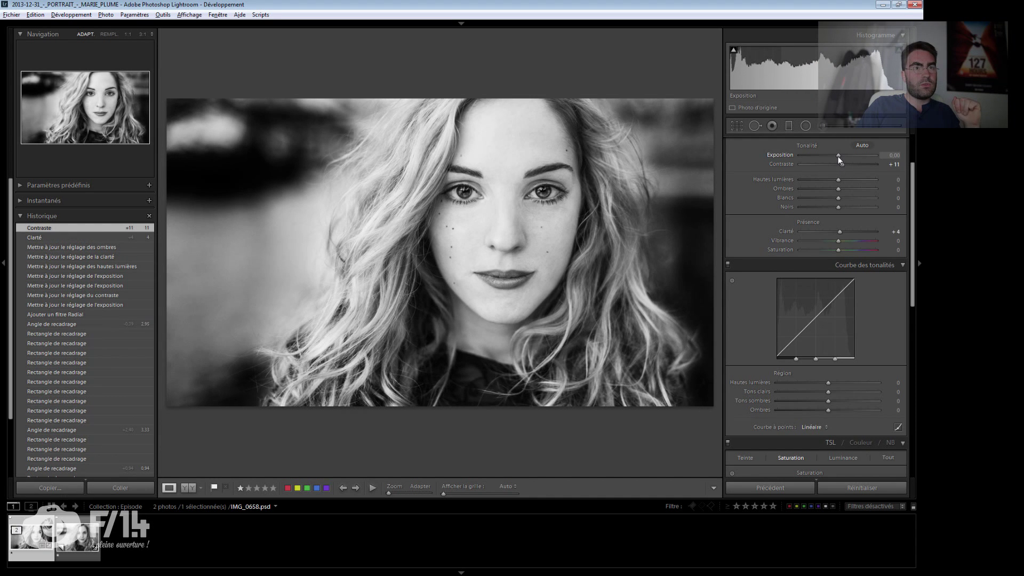
drag(838, 156, 840, 157)
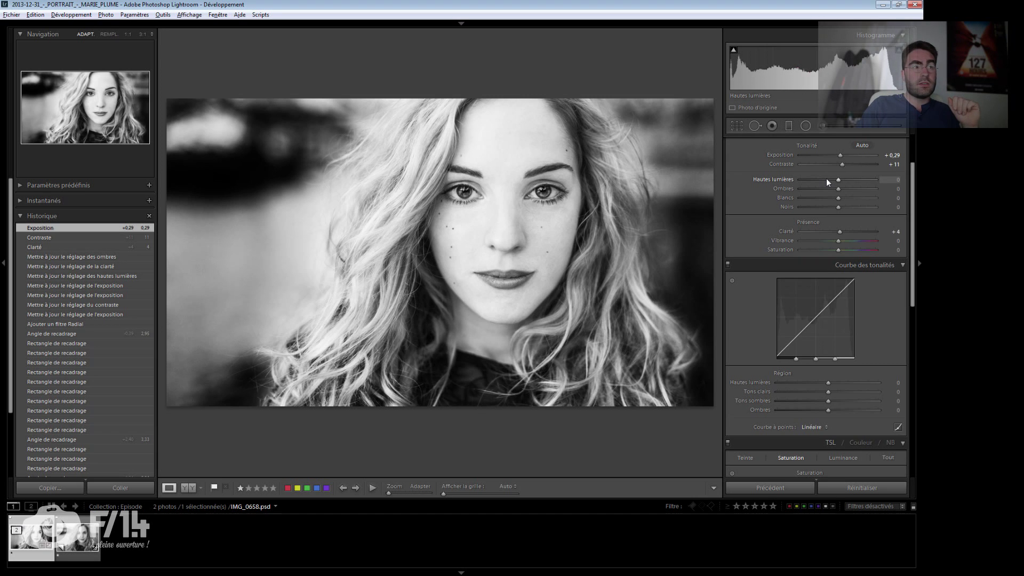
click(837, 181)
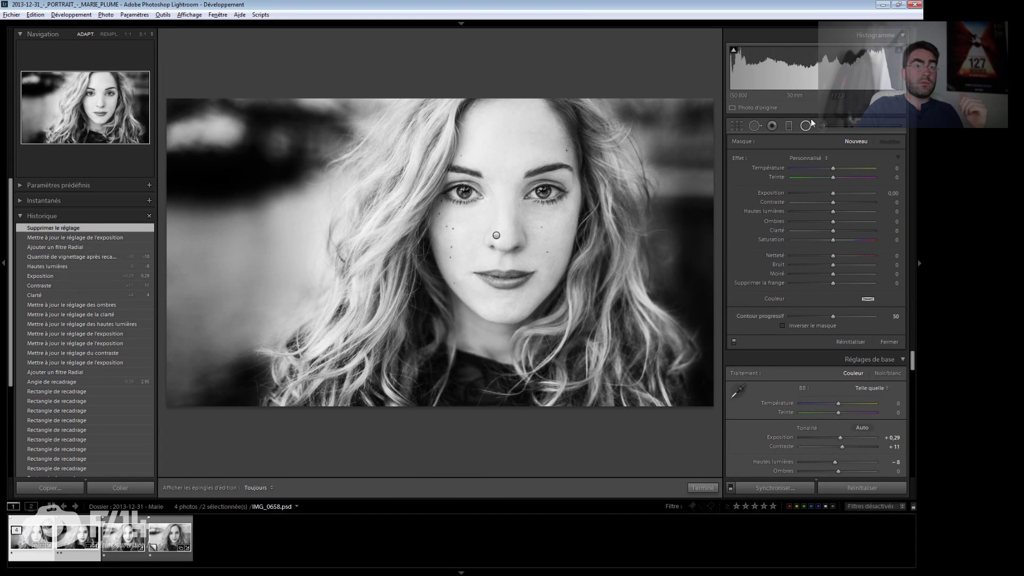
Step: Add a second radial filter fitted closely around the face with exposure −0.62 and contrast 14
drag(502, 212, 587, 328)
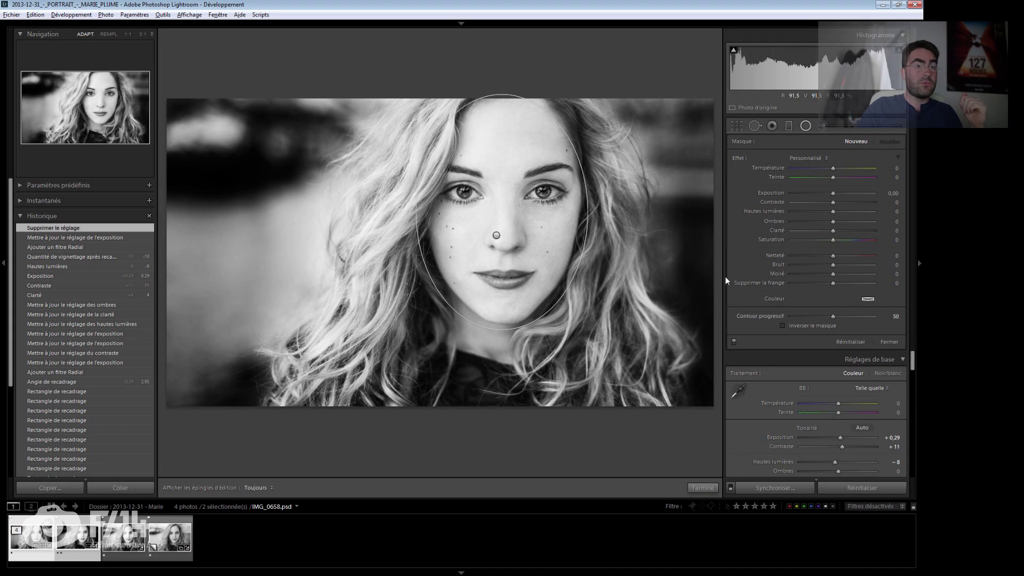
click(827, 196)
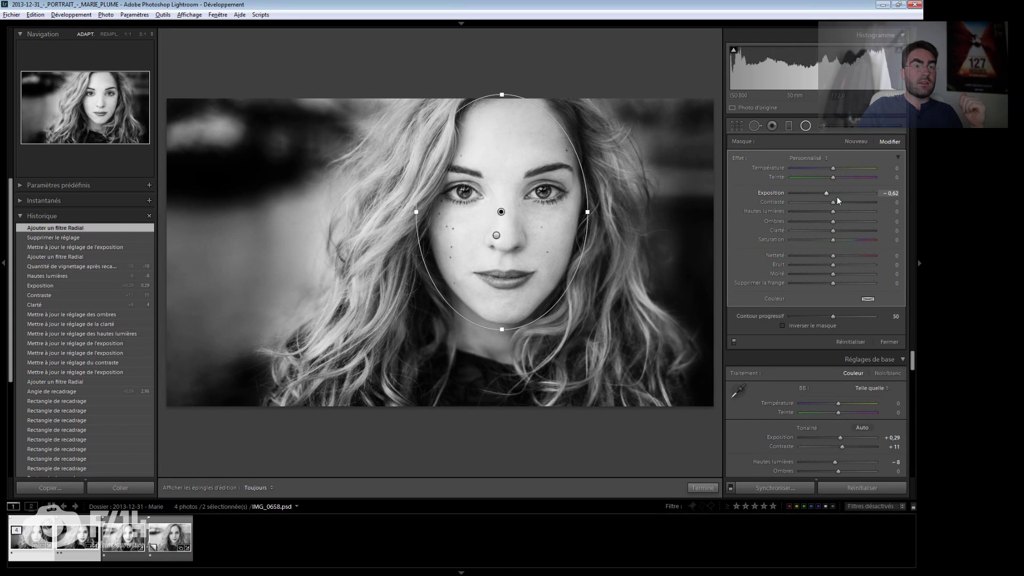
click(842, 202)
drag(842, 203, 838, 203)
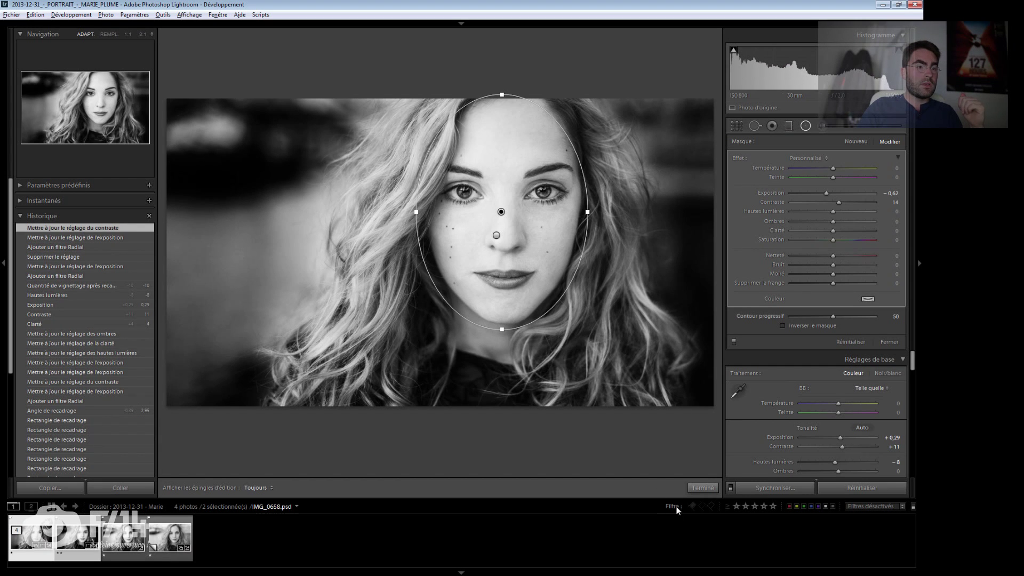
click(694, 487)
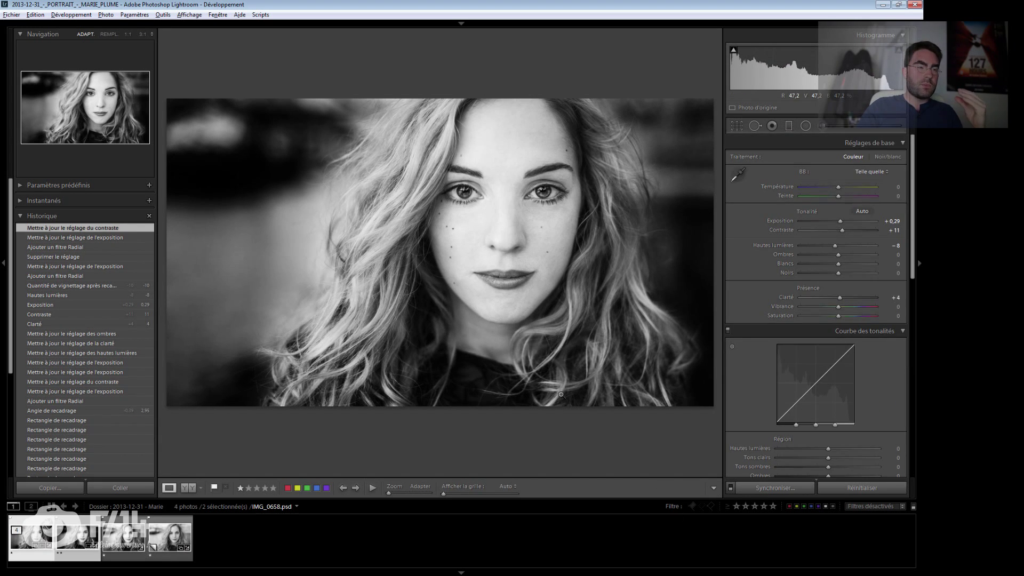